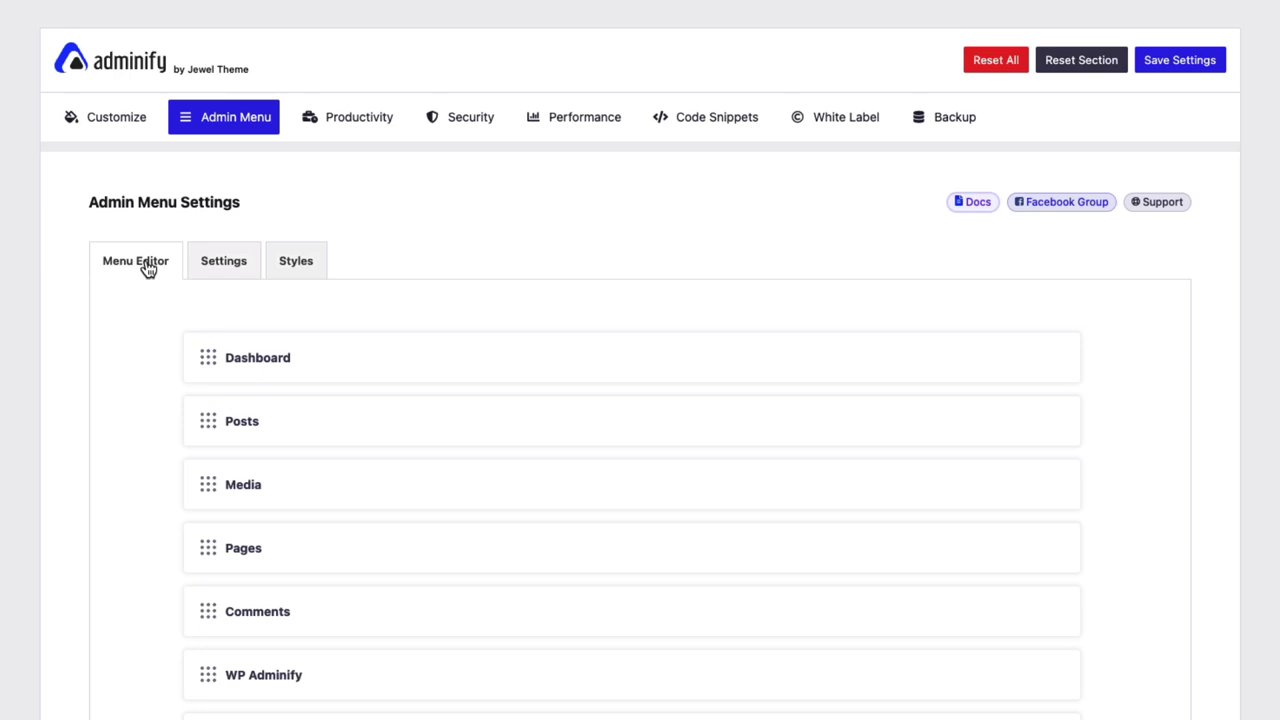
Look over the menu Settings and Styles tabs, then return to the menu item list.
{"action": "left_click", "coordinate": [224, 264]}
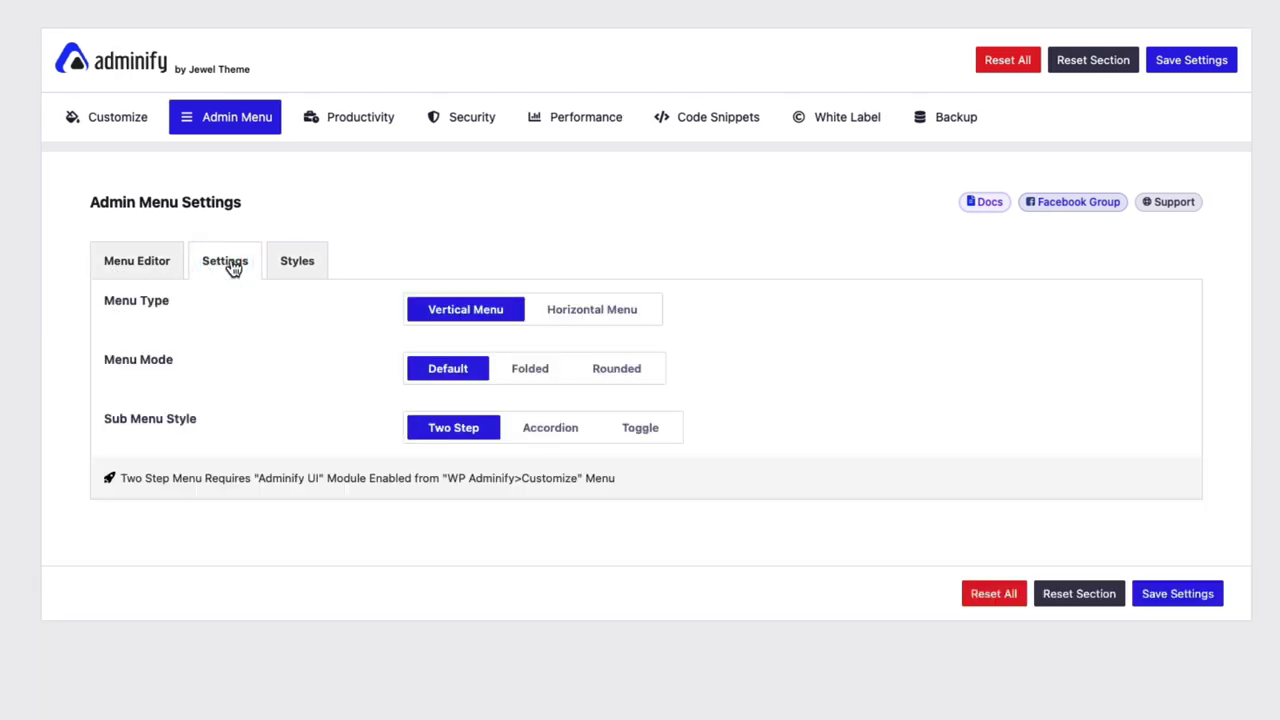
{"action": "left_click", "coordinate": [311, 264]}
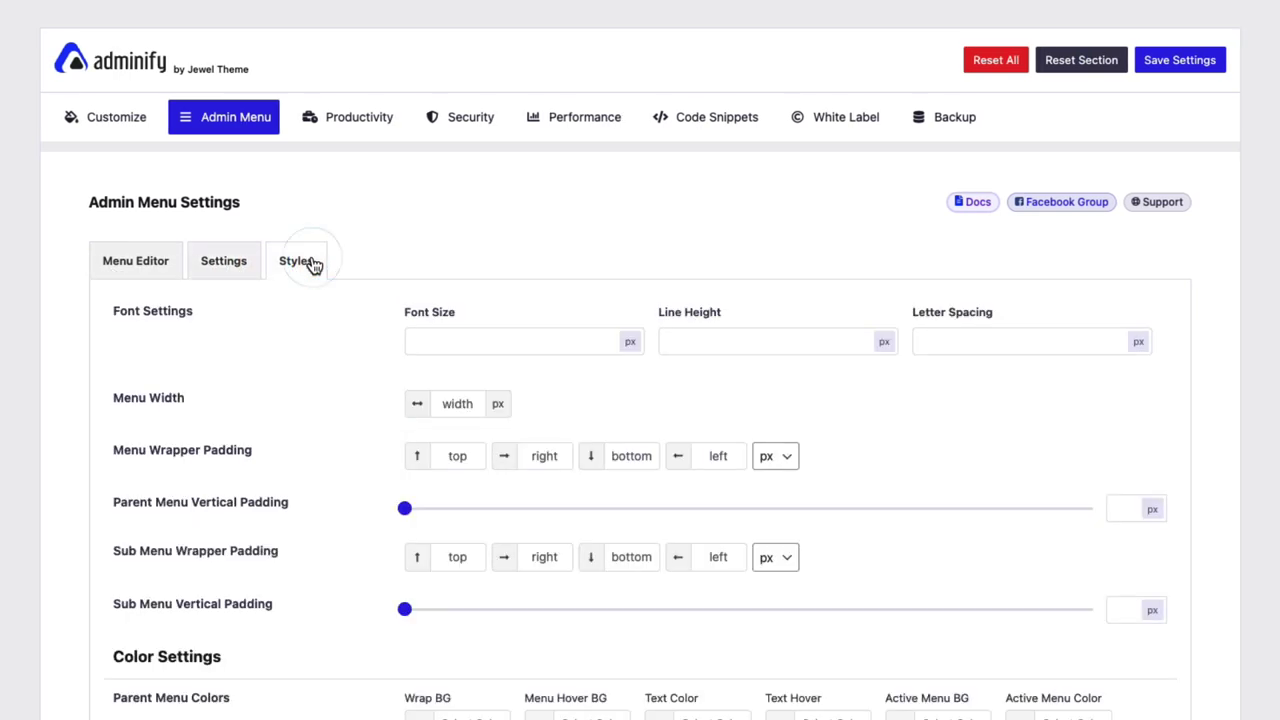
{"action": "left_click", "coordinate": [127, 274]}
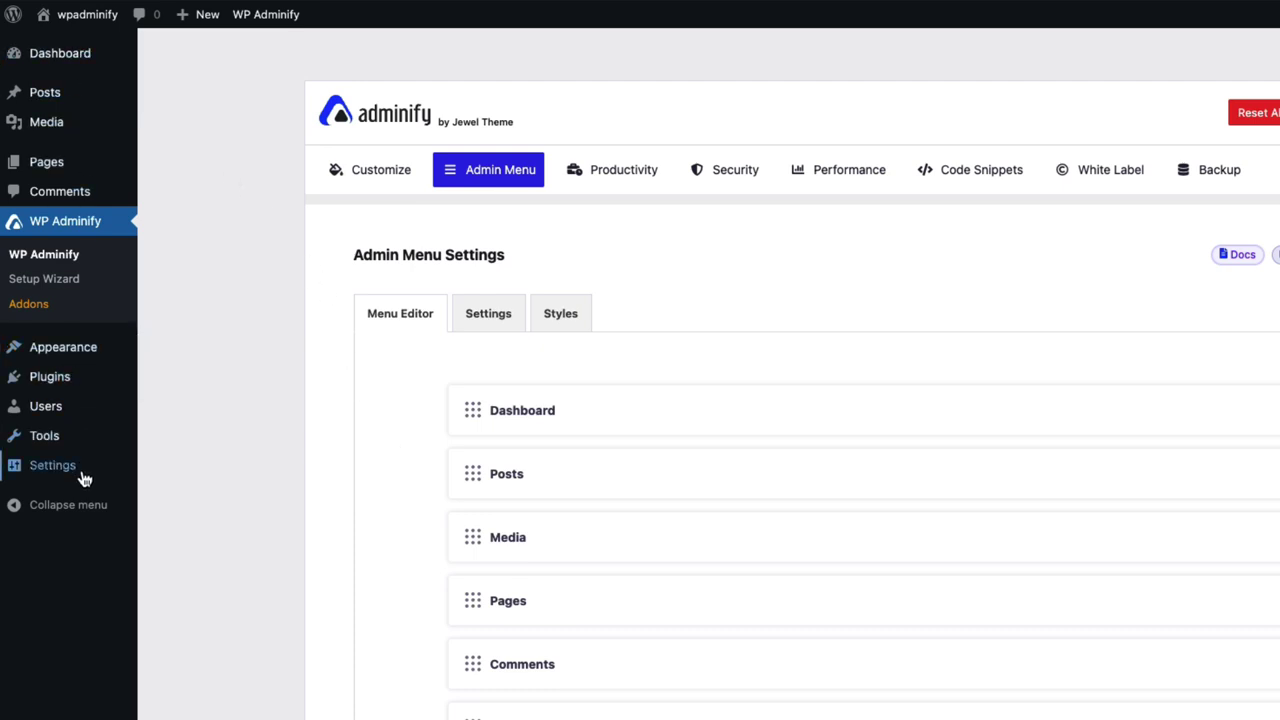
{"action": "scroll", "coordinate": [580, 489], "scroll_direction": "down", "scroll_amount": 5}
{"action": "scroll", "coordinate": [580, 489], "scroll_direction": "up", "scroll_amount": 5}
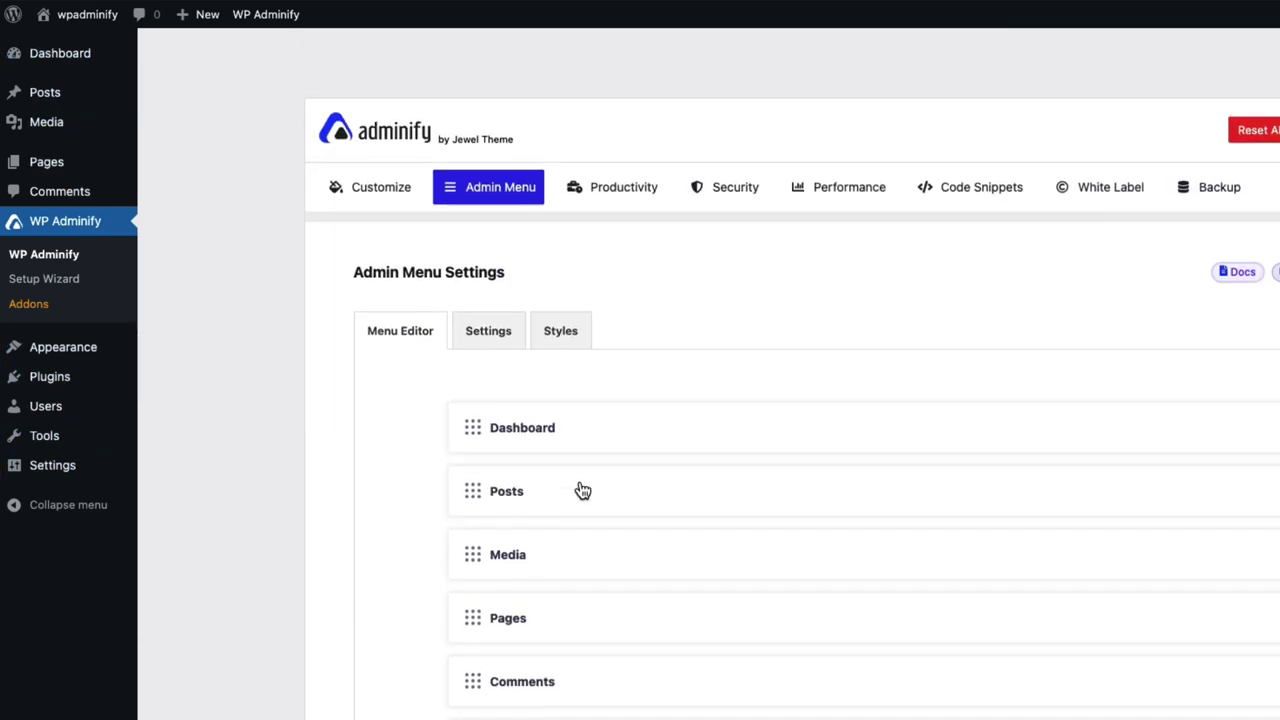
{"action": "scroll", "coordinate": [580, 489], "scroll_direction": "down", "scroll_amount": 5}
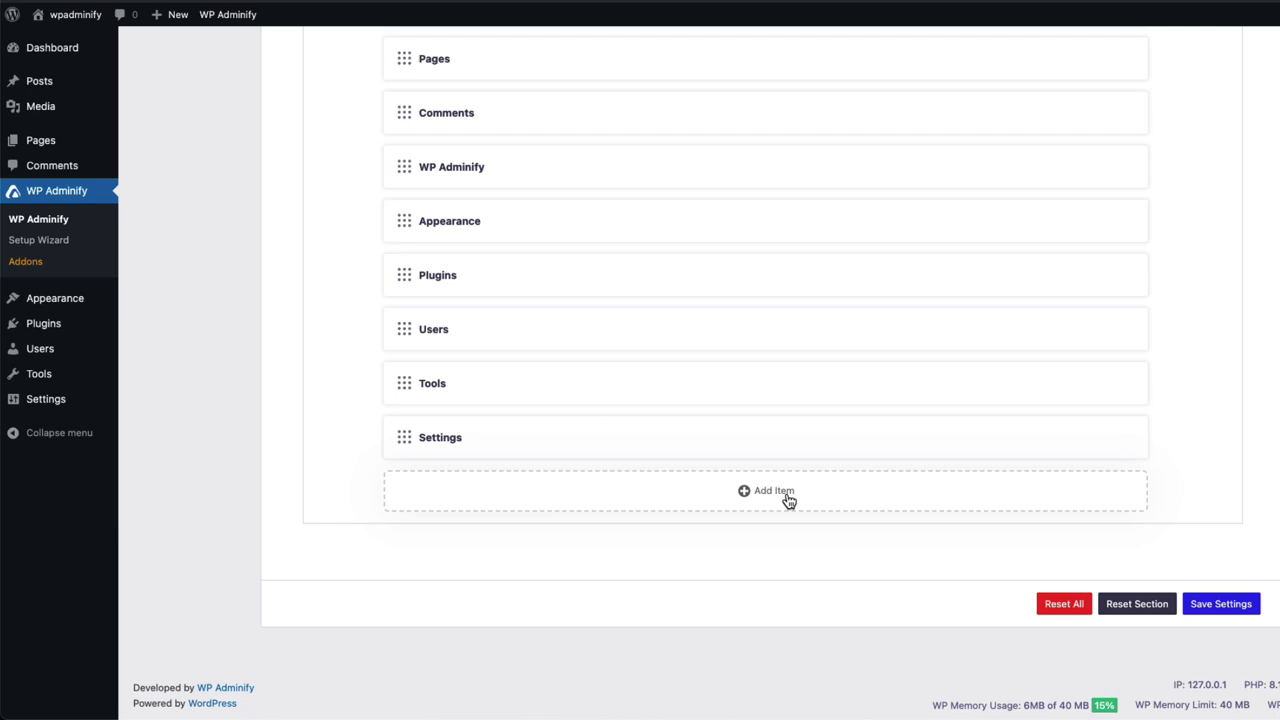
Add a new custom menu item linking to # with the gear icon.
{"action": "left_click", "coordinate": [788, 500]}
{"action": "scroll", "coordinate": [786, 500], "scroll_direction": "down", "scroll_amount": 2}
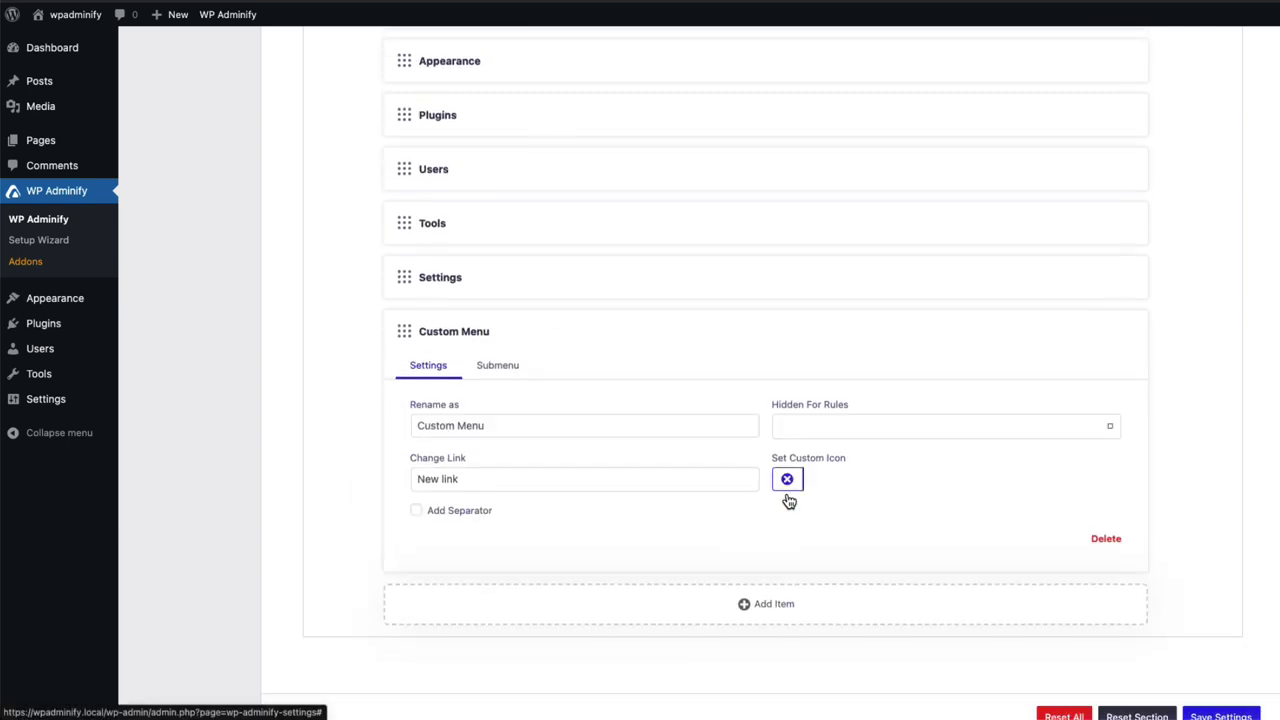
{"action": "left_click", "coordinate": [533, 426]}
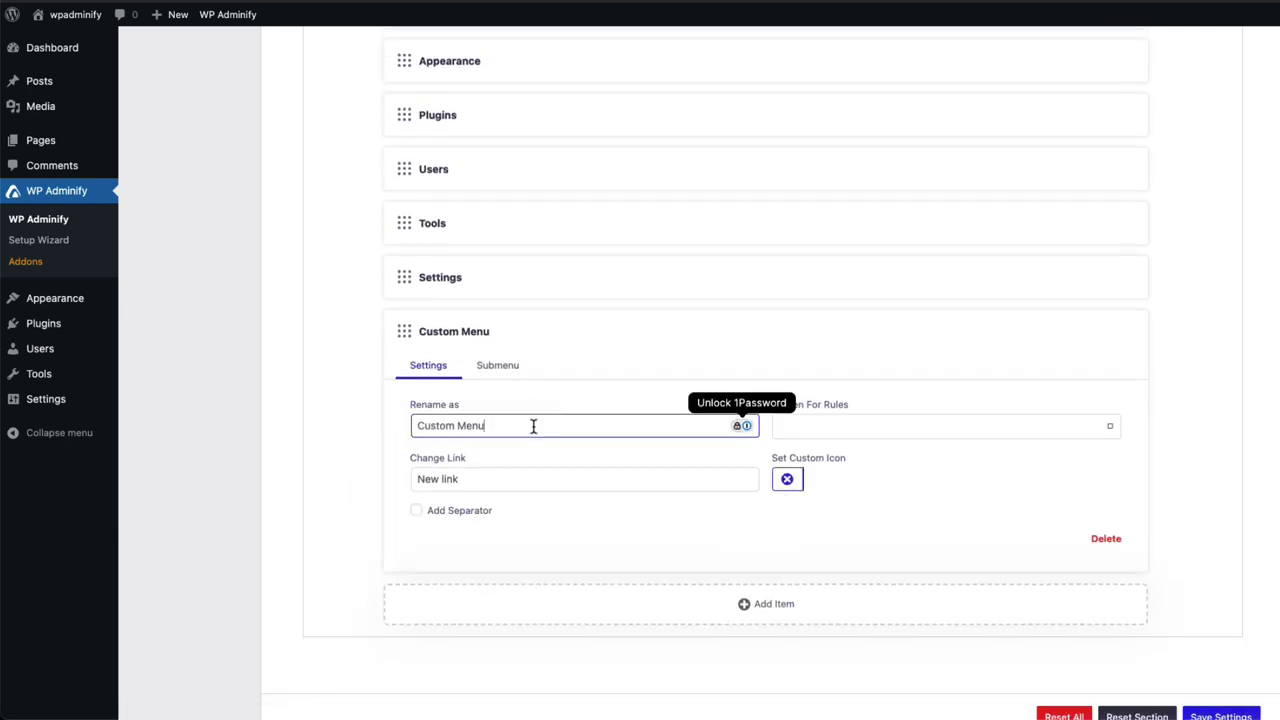
{"action": "left_click", "coordinate": [489, 478]}
{"action": "type", "text": "#"}
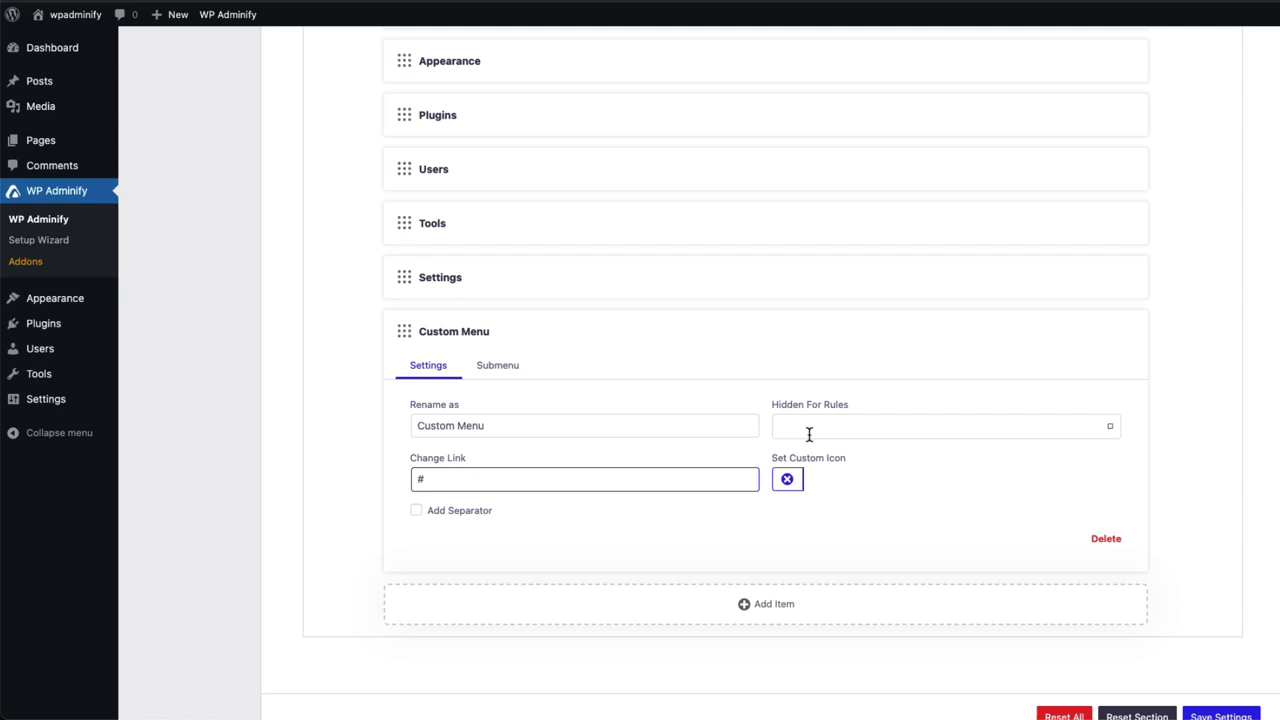
{"action": "left_click", "coordinate": [796, 480]}
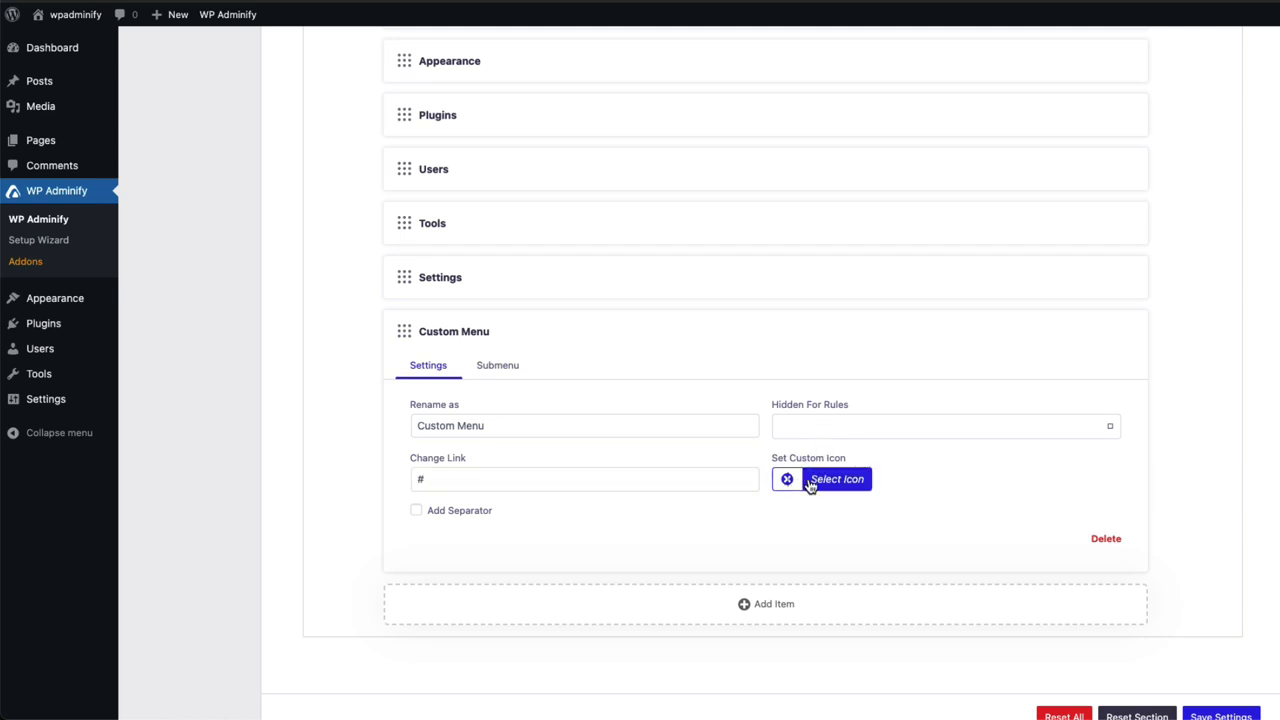
{"action": "left_click", "coordinate": [836, 480]}
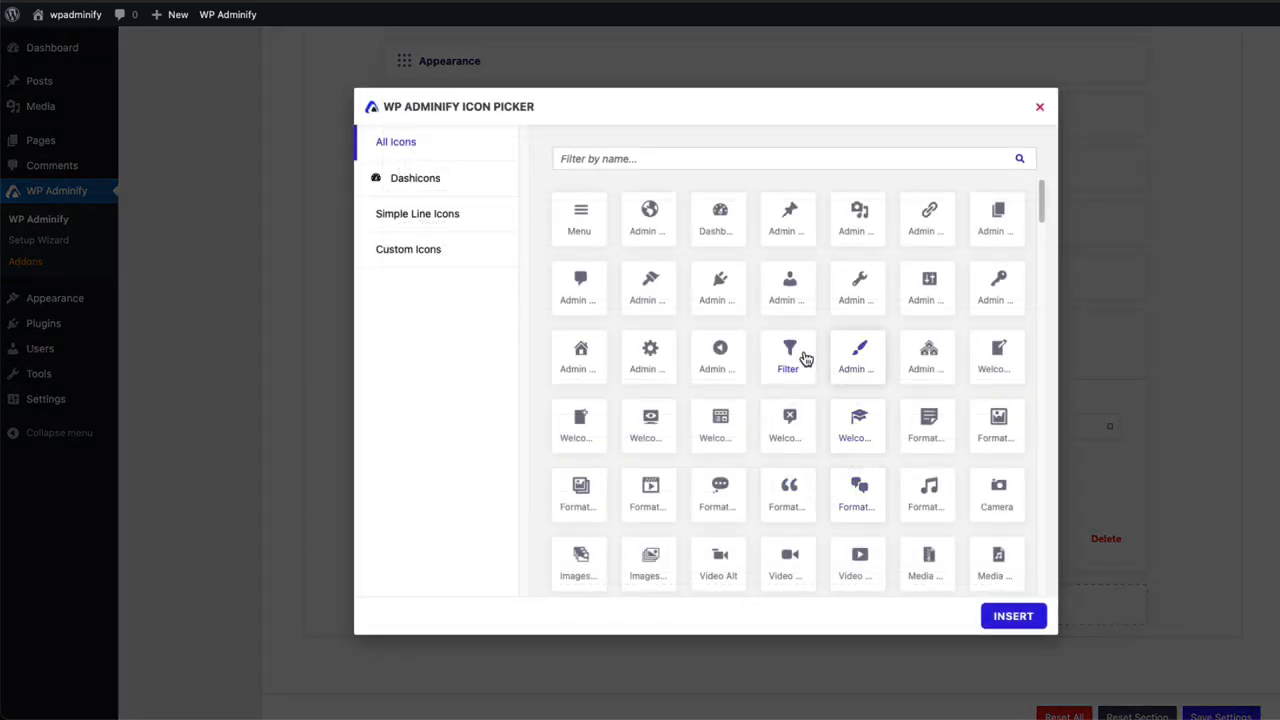
{"action": "left_click", "coordinate": [652, 368]}
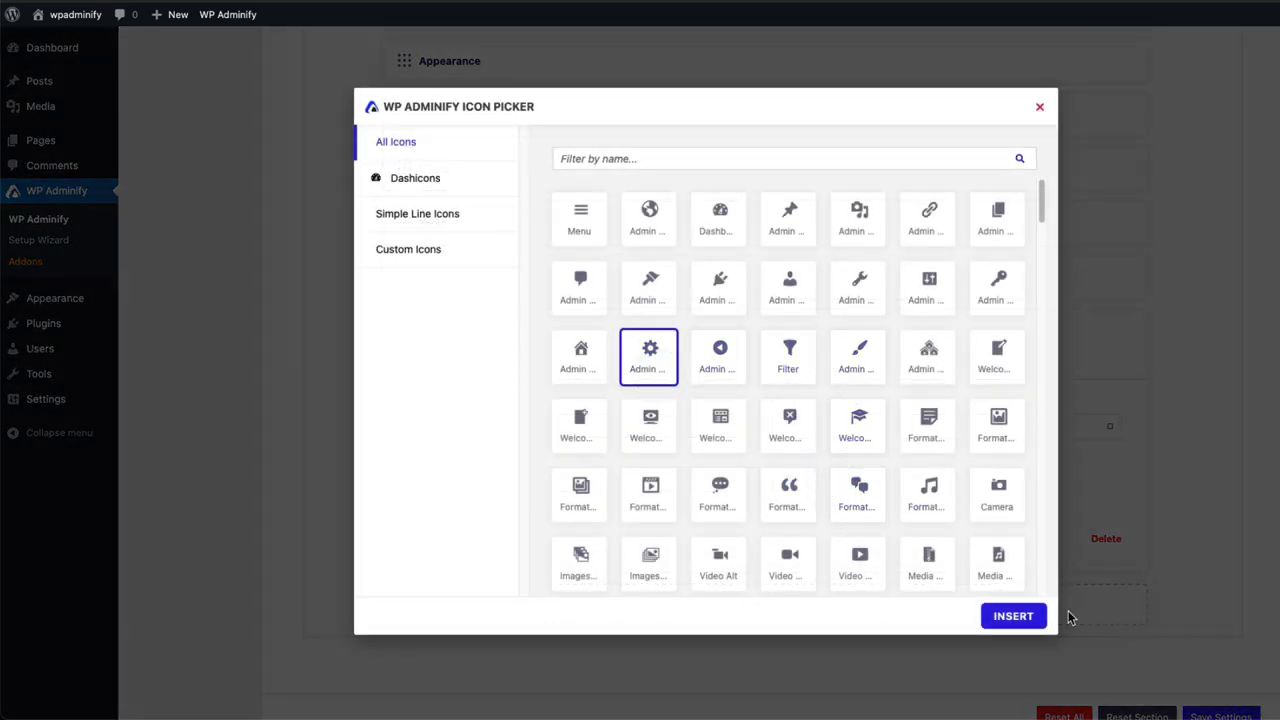
{"action": "left_click", "coordinate": [1015, 618]}
Save the admin menu settings and reload to see the new item in the sidebar.
{"action": "key", "text": "super+s"}
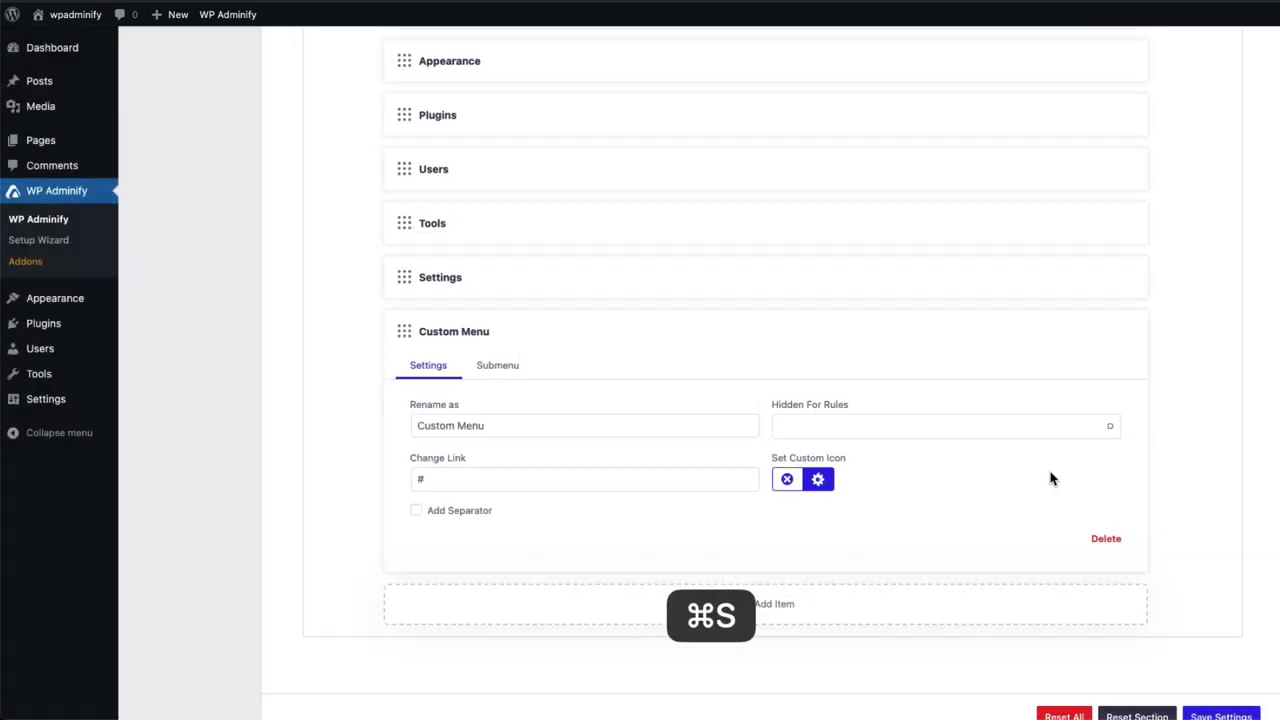
{"action": "key", "text": "super+r"}
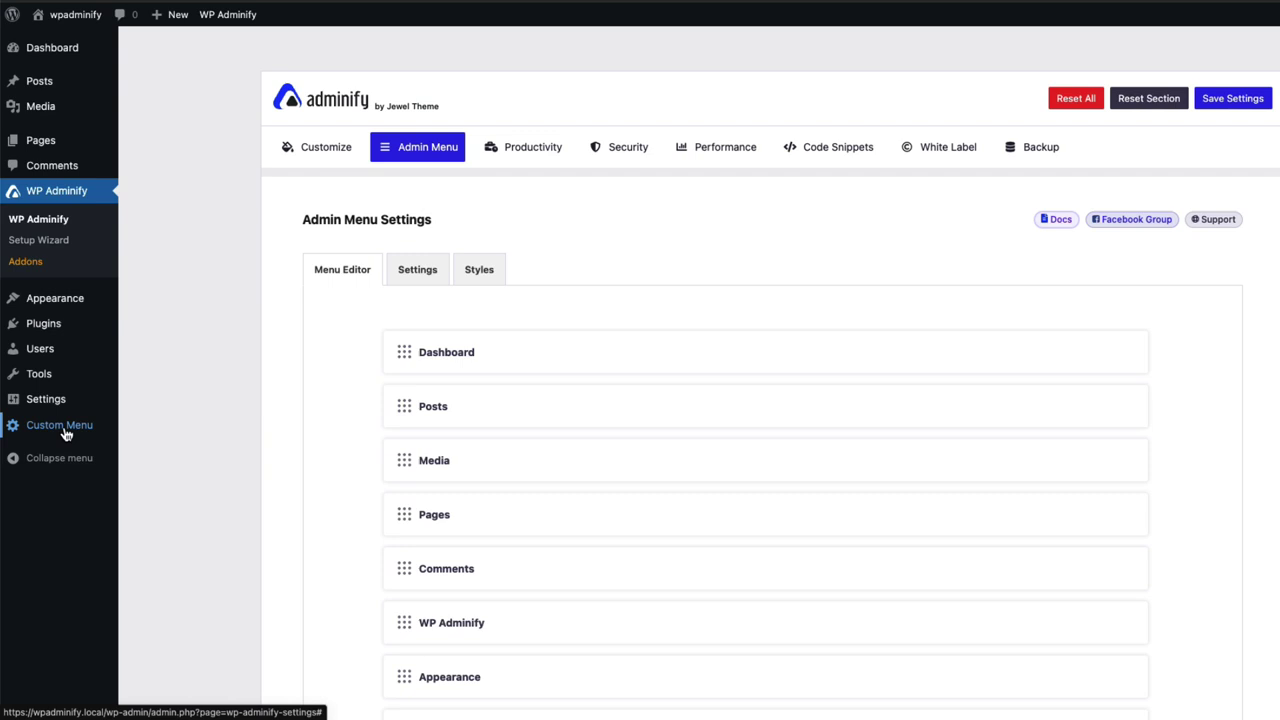
{"action": "scroll", "coordinate": [389, 486], "scroll_direction": "down", "scroll_amount": 5}
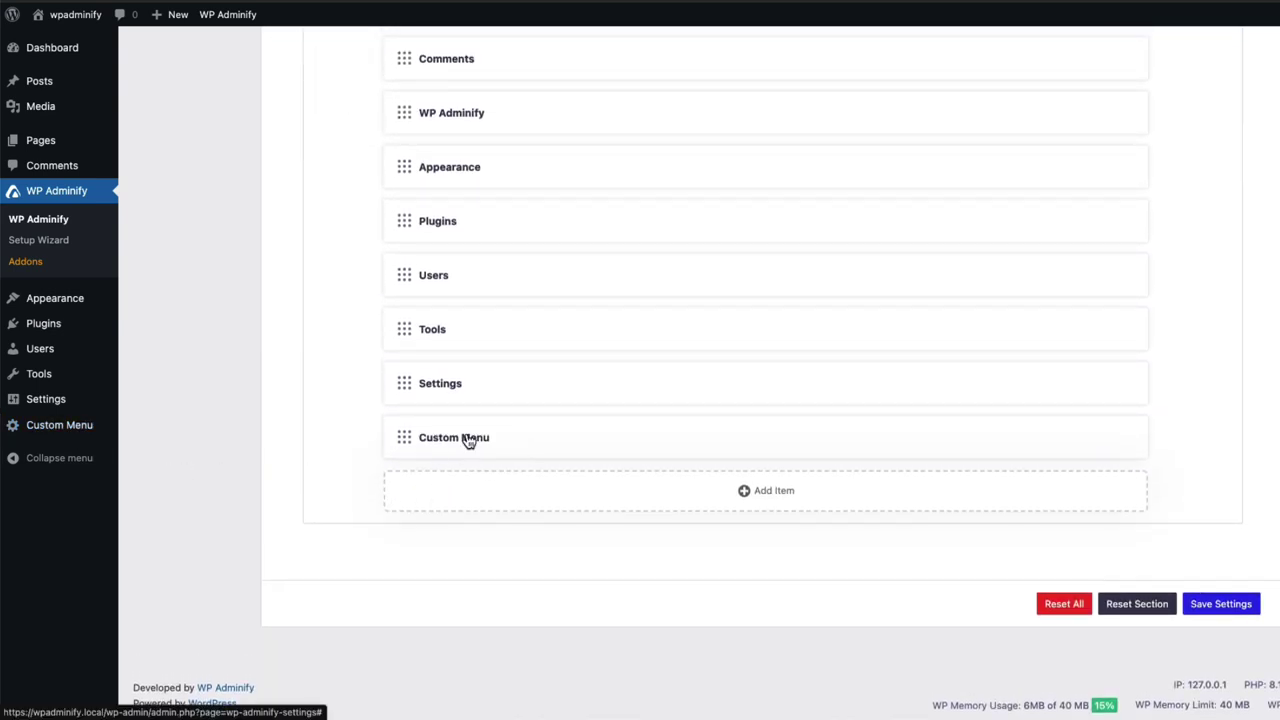
{"action": "scroll", "coordinate": [505, 440], "scroll_direction": "up", "scroll_amount": 10}
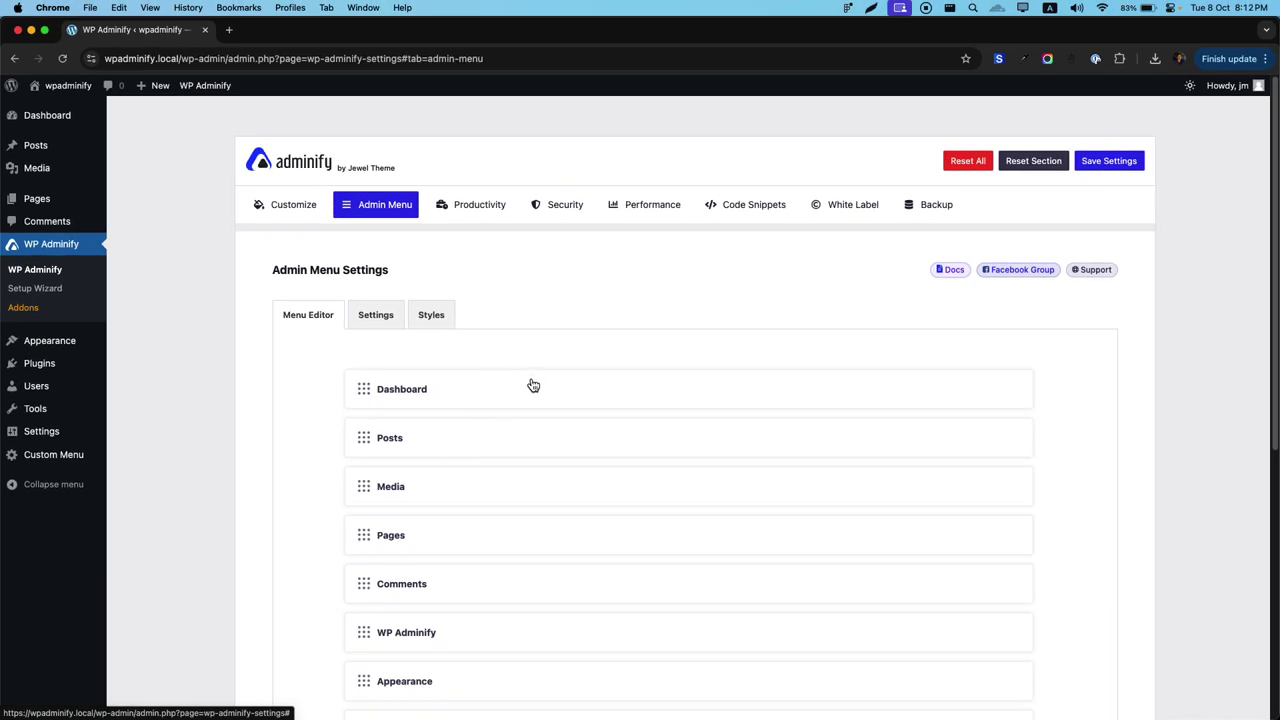
Rename the Dashboard menu item to 'Home'.
{"action": "left_click", "coordinate": [476, 398]}
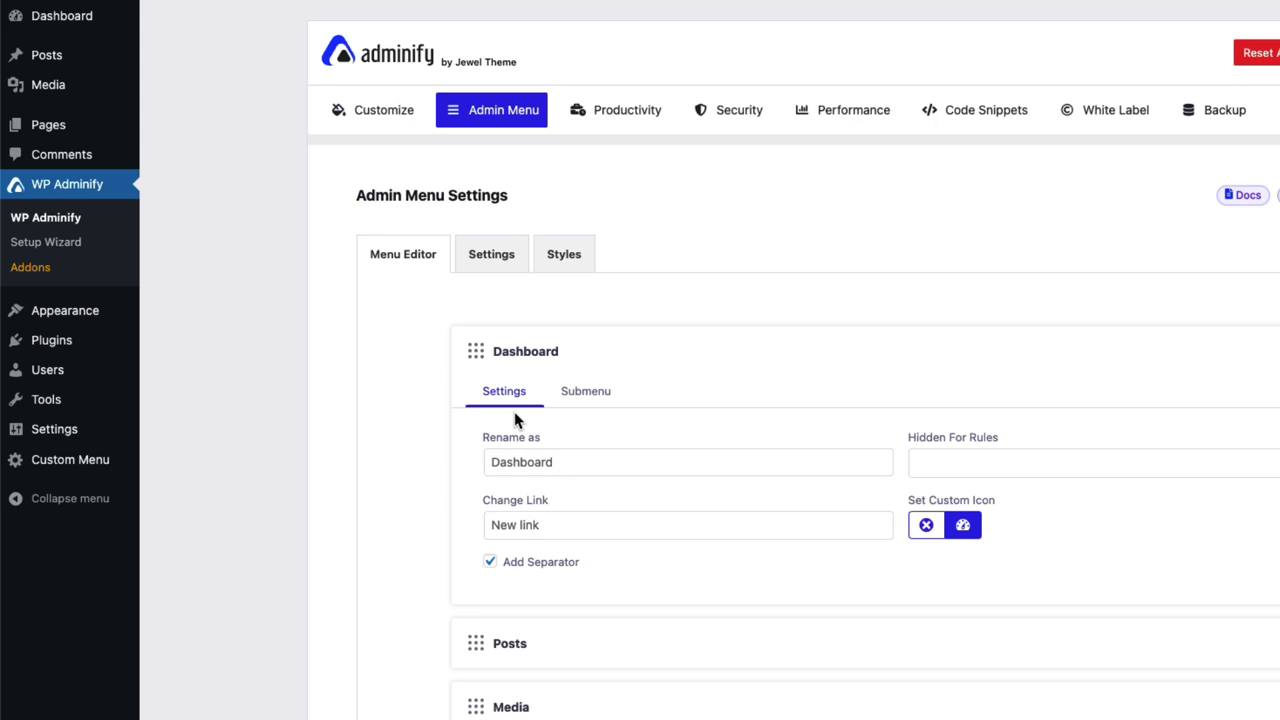
{"action": "left_click", "coordinate": [588, 463]}
{"action": "type", "text": "Home"}
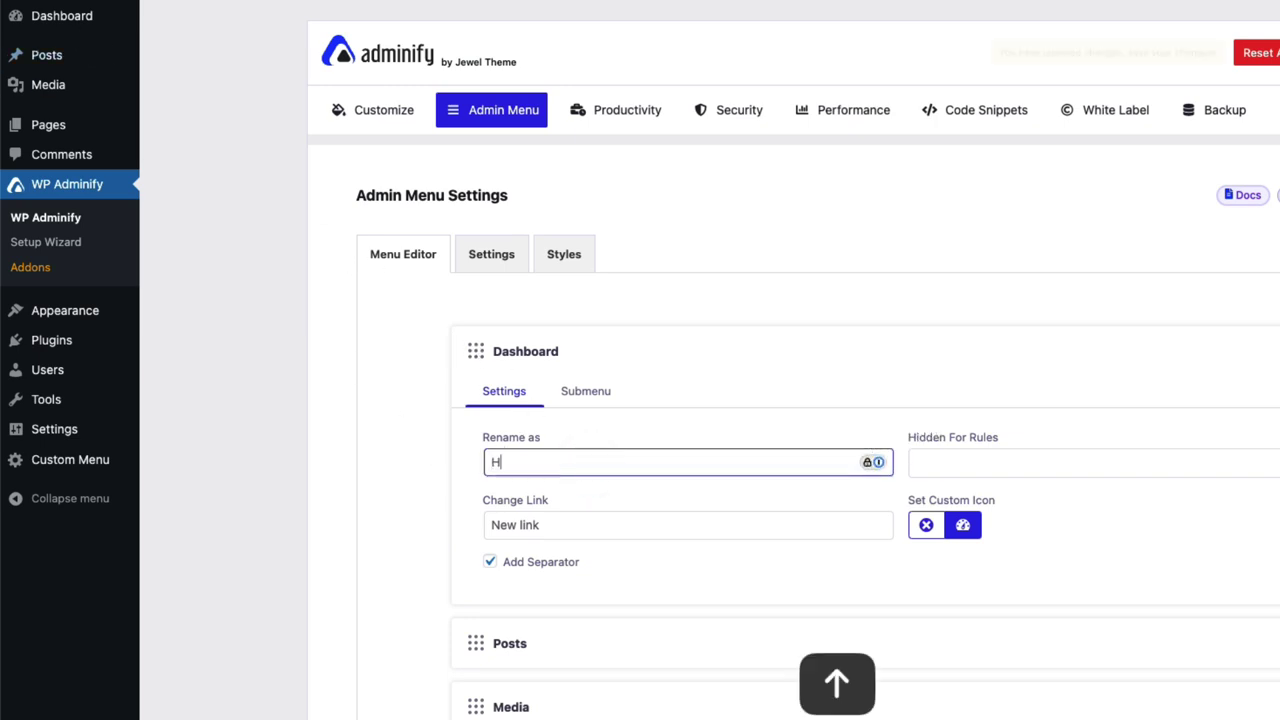
{"action": "left_click", "coordinate": [580, 531]}
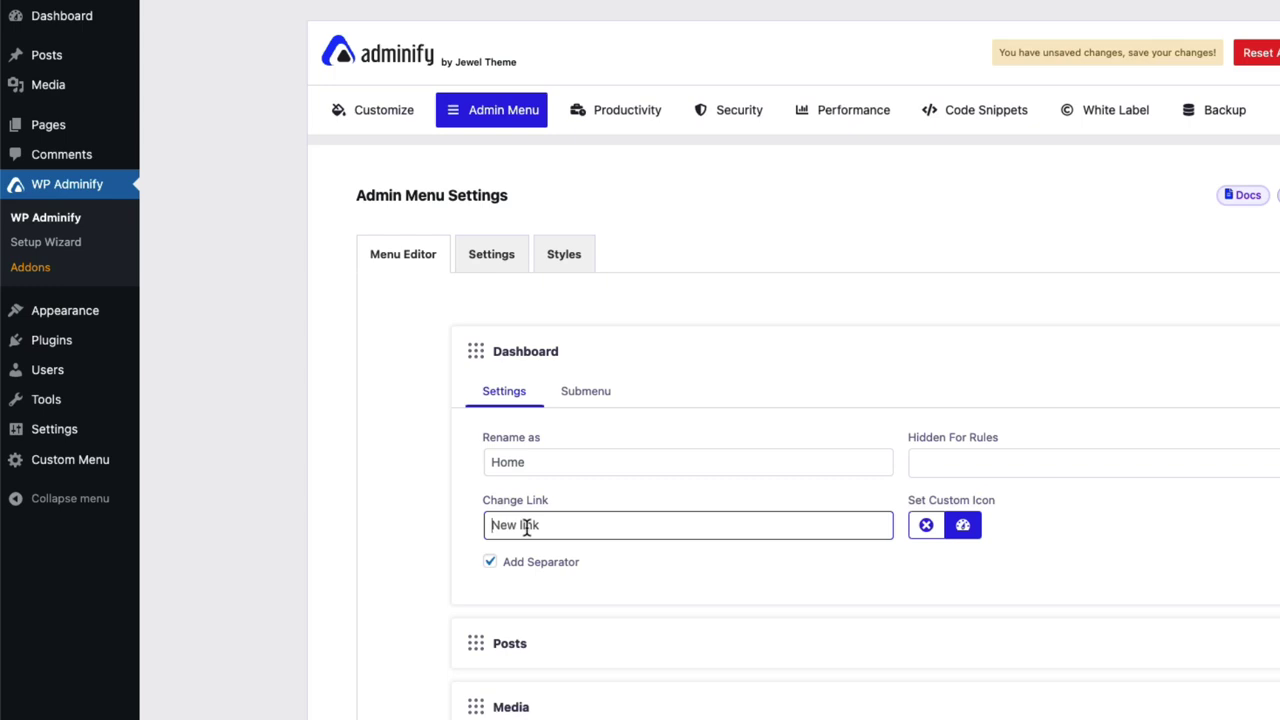
Give the Dashboard item the house icon.
{"action": "mouse_move", "coordinate": [57, 53]}
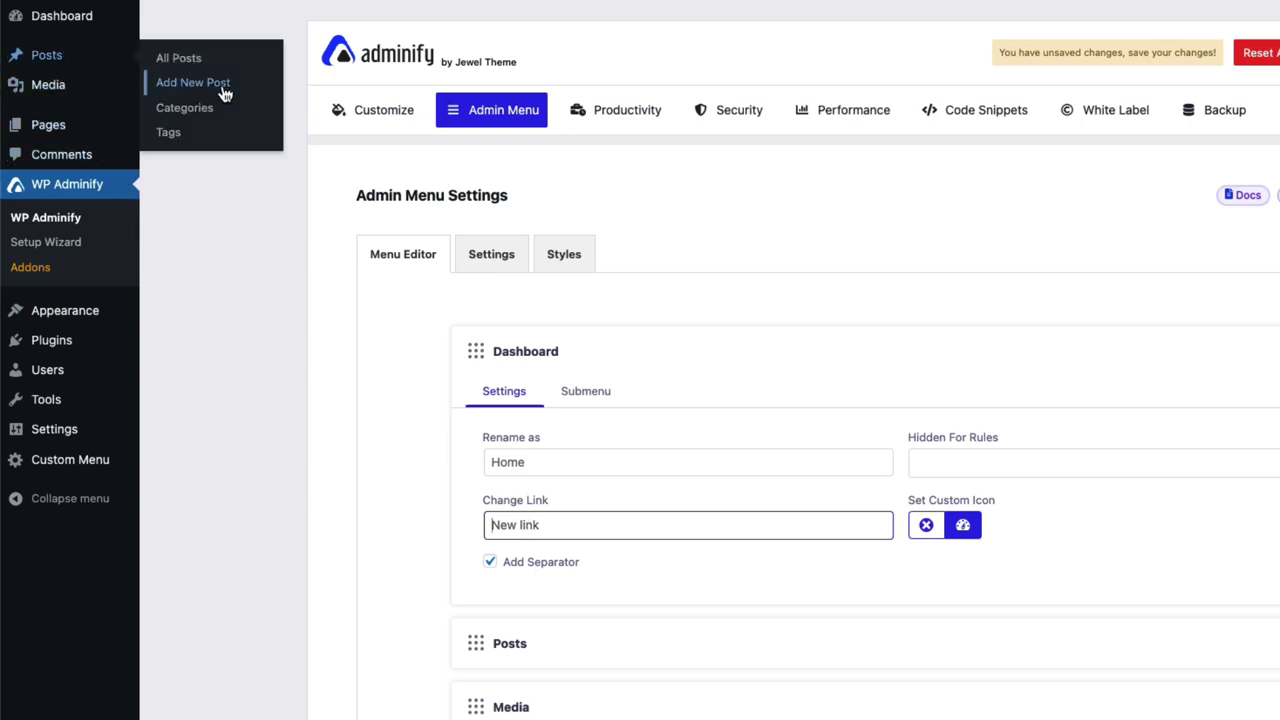
{"action": "left_click", "coordinate": [965, 529]}
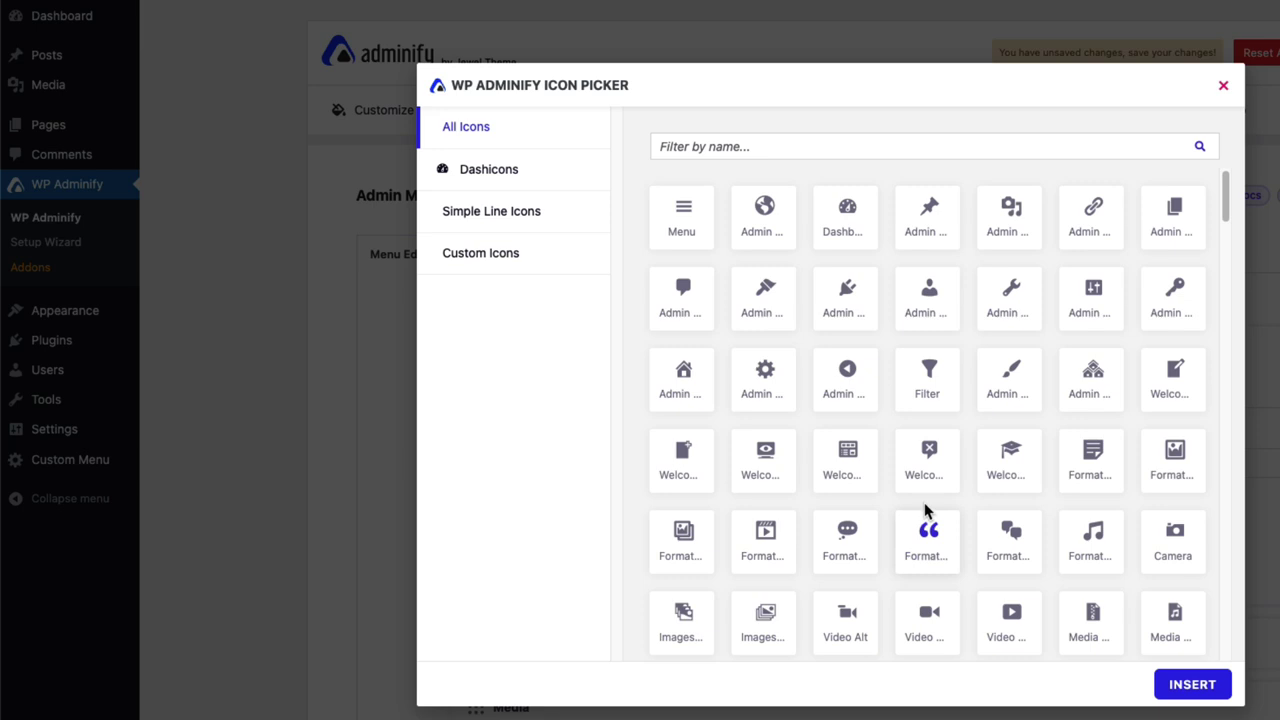
{"action": "left_click", "coordinate": [688, 393]}
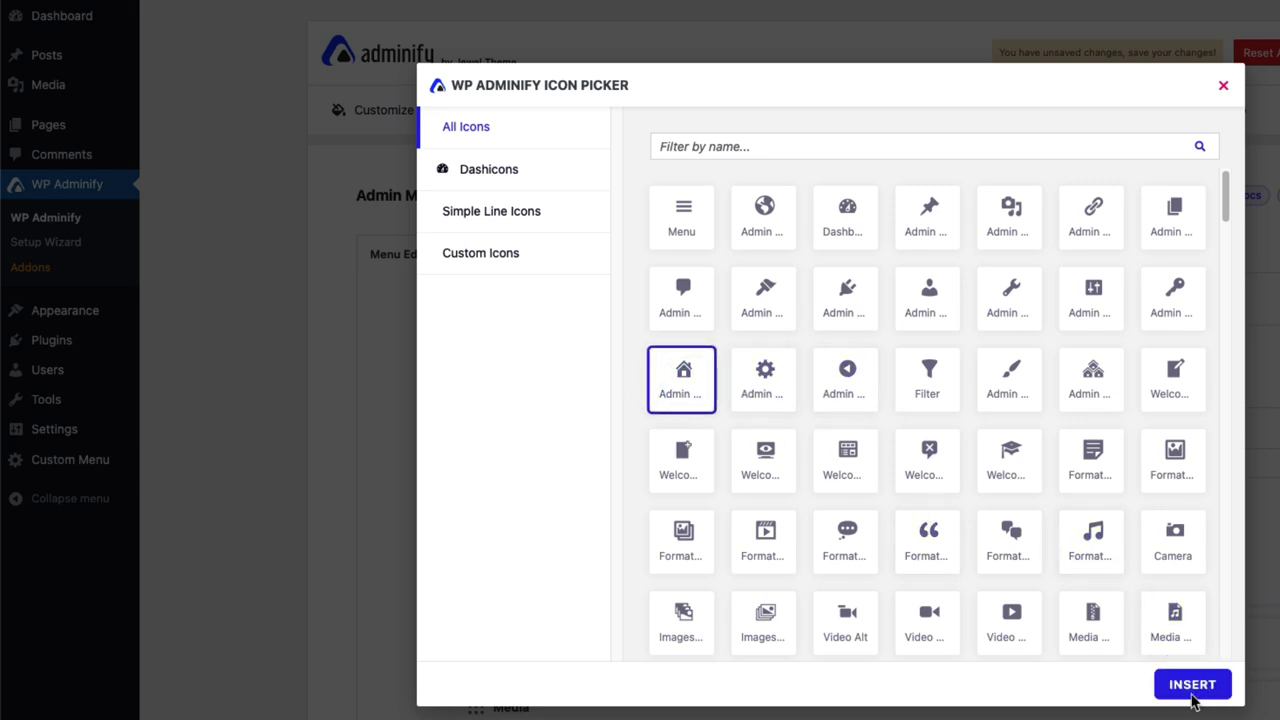
{"action": "left_click", "coordinate": [1191, 695]}
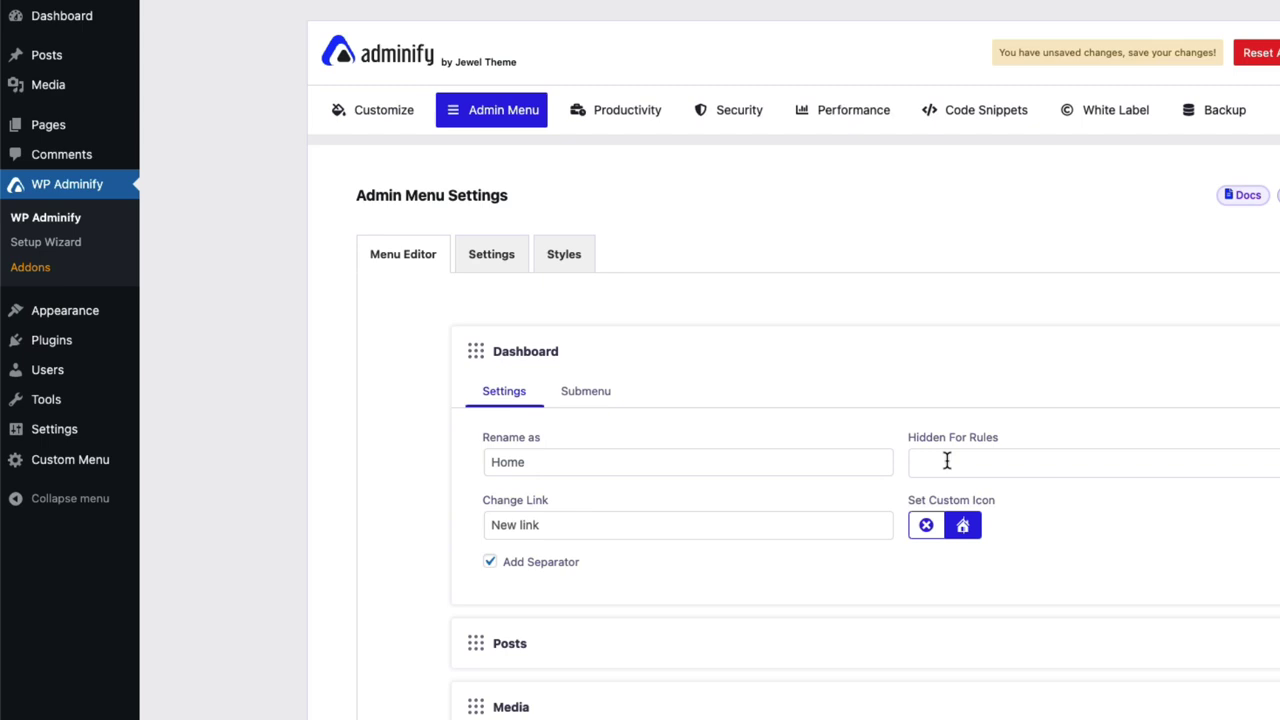
Check Dashboard's hidden-roles list, then reload to show the renamed Home item.
{"action": "left_click", "coordinate": [946, 460]}
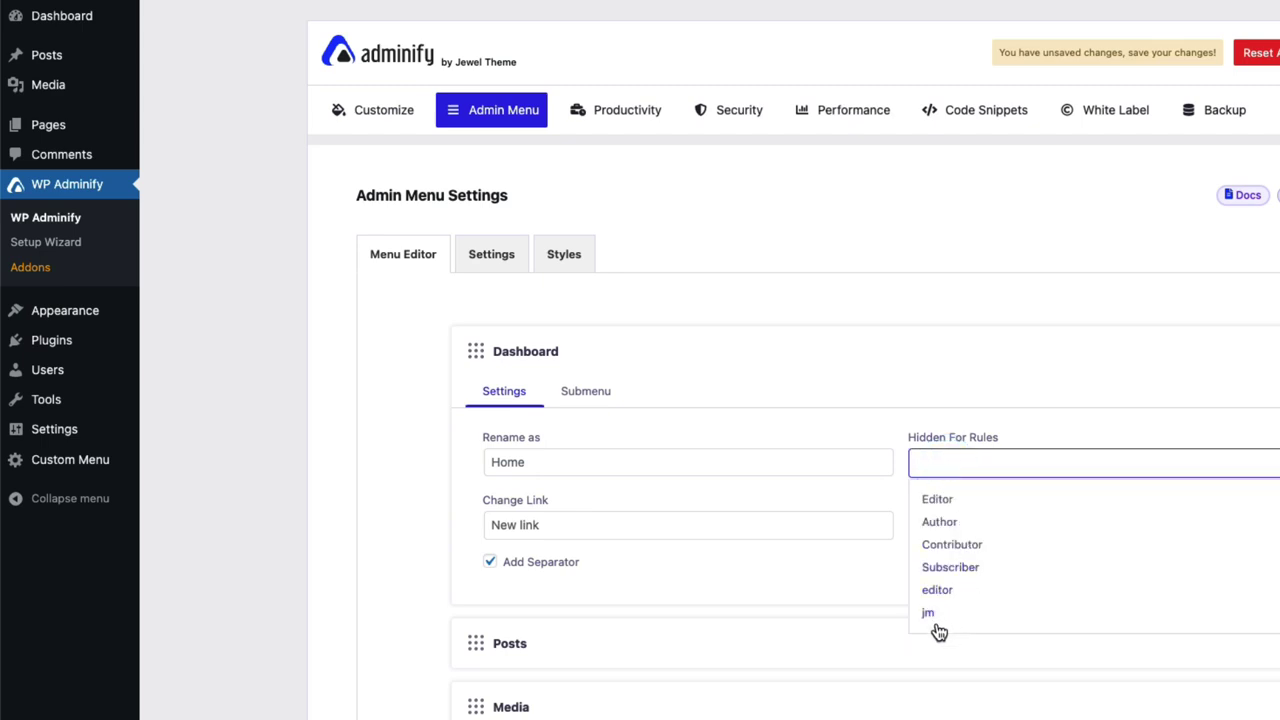
{"action": "left_click", "coordinate": [1031, 371]}
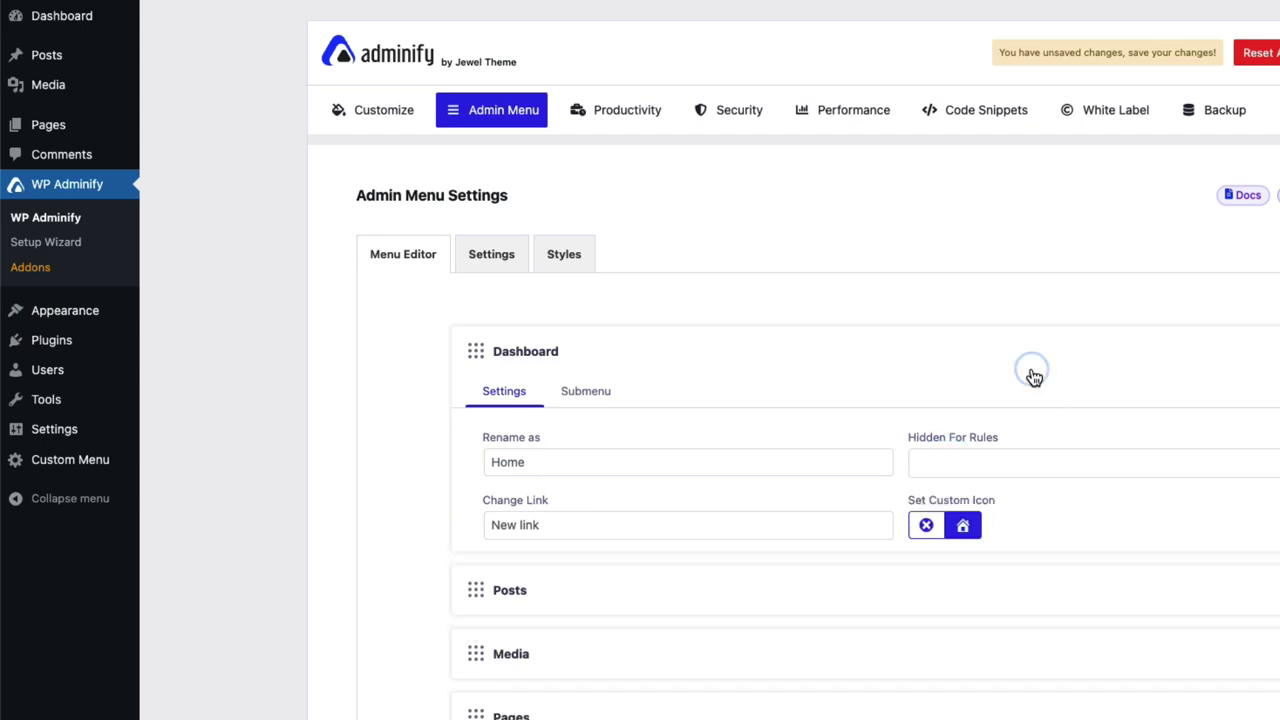
{"action": "left_click", "coordinate": [1055, 362]}
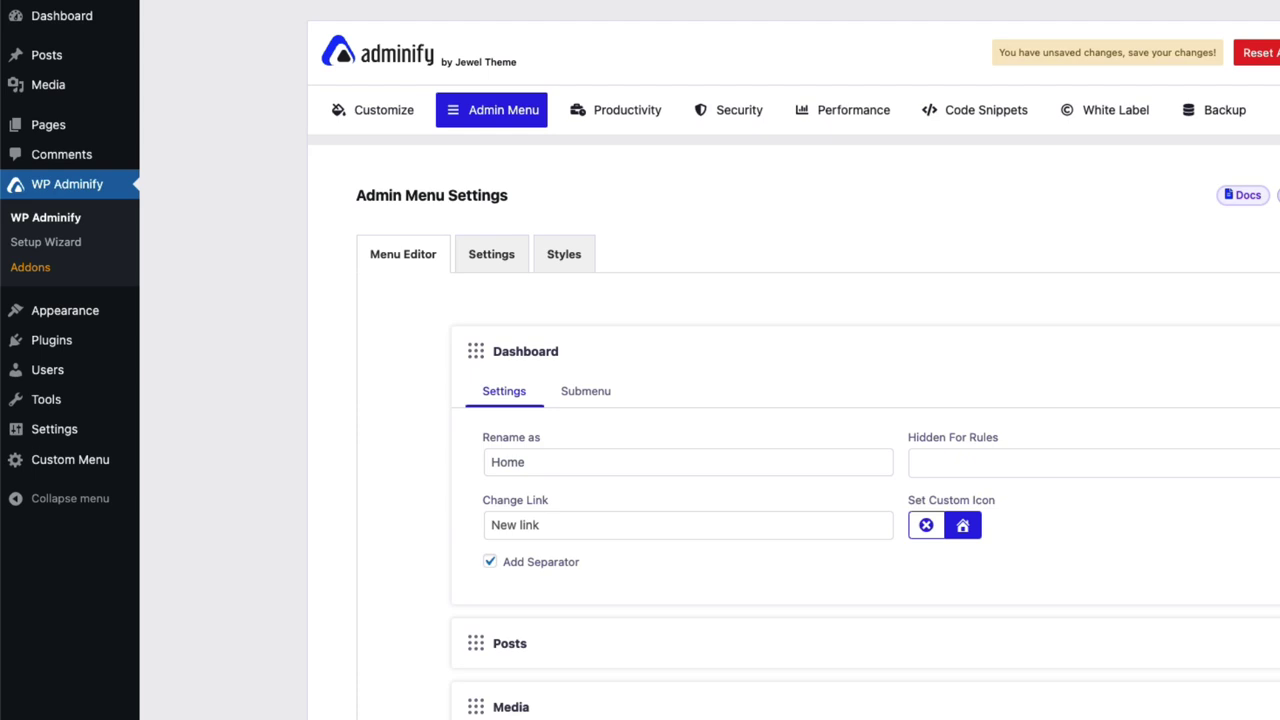
{"action": "key", "text": "super+r"}
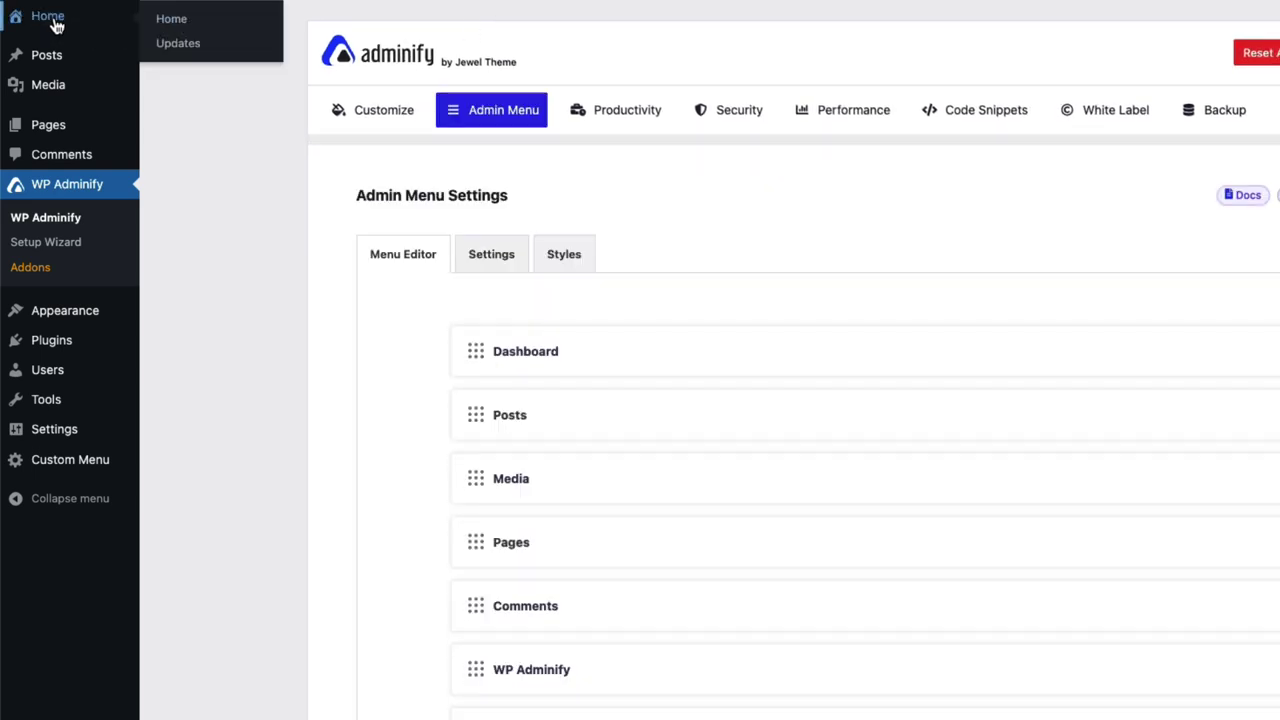
Expand Posts, check the Users list in a new tab, and hide Posts from Editor.
{"action": "left_click", "coordinate": [623, 424]}
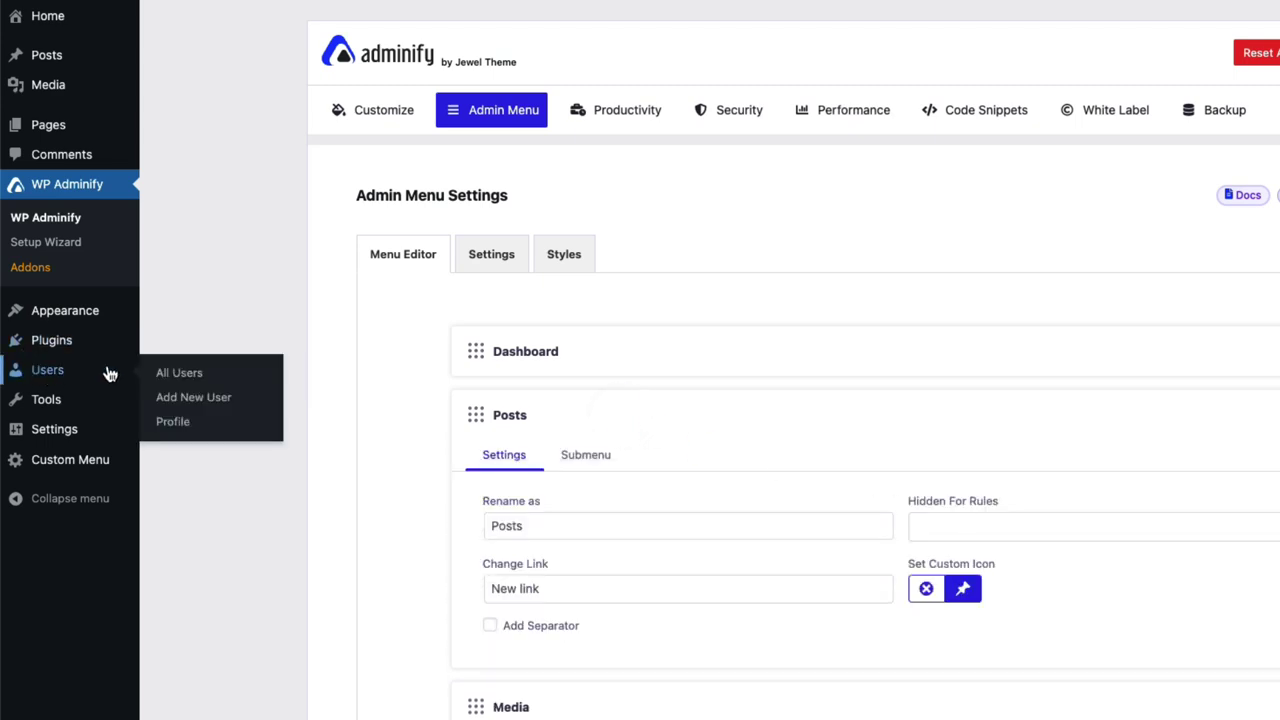
{"action": "left_click", "coordinate": [163, 366], "text": "super"}
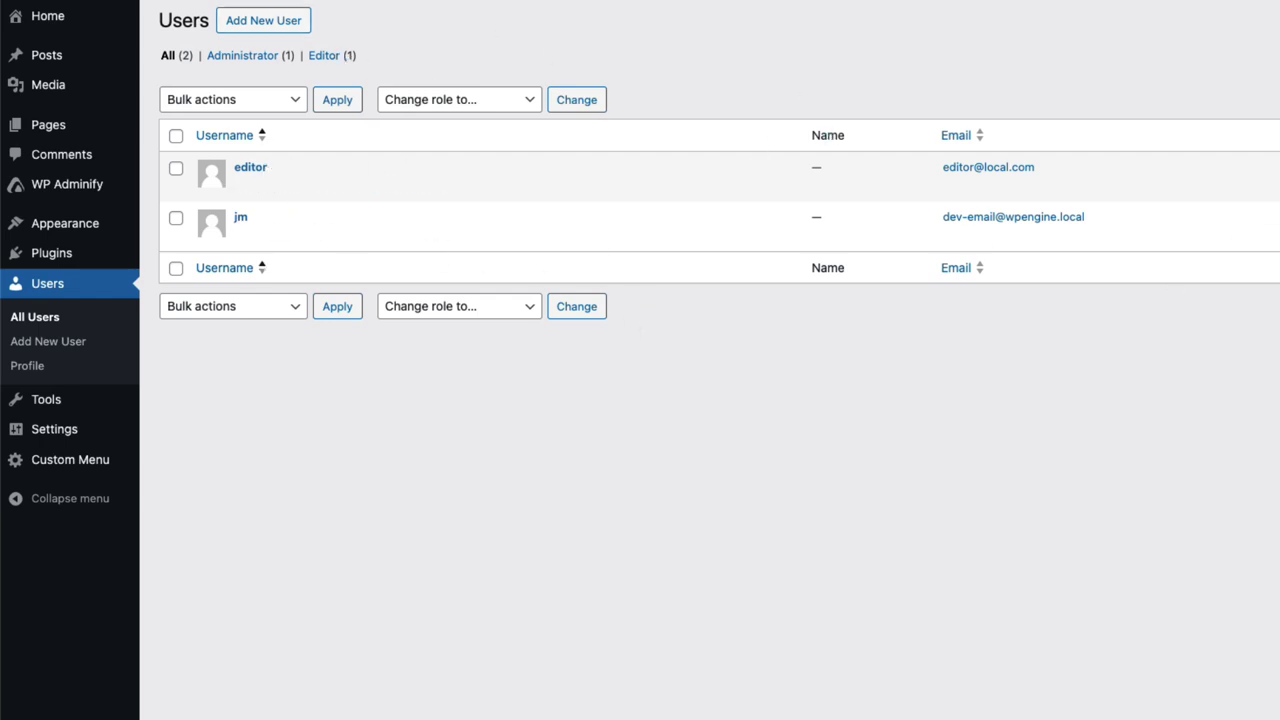
{"action": "key", "text": "ctrl+shift+Tab"}
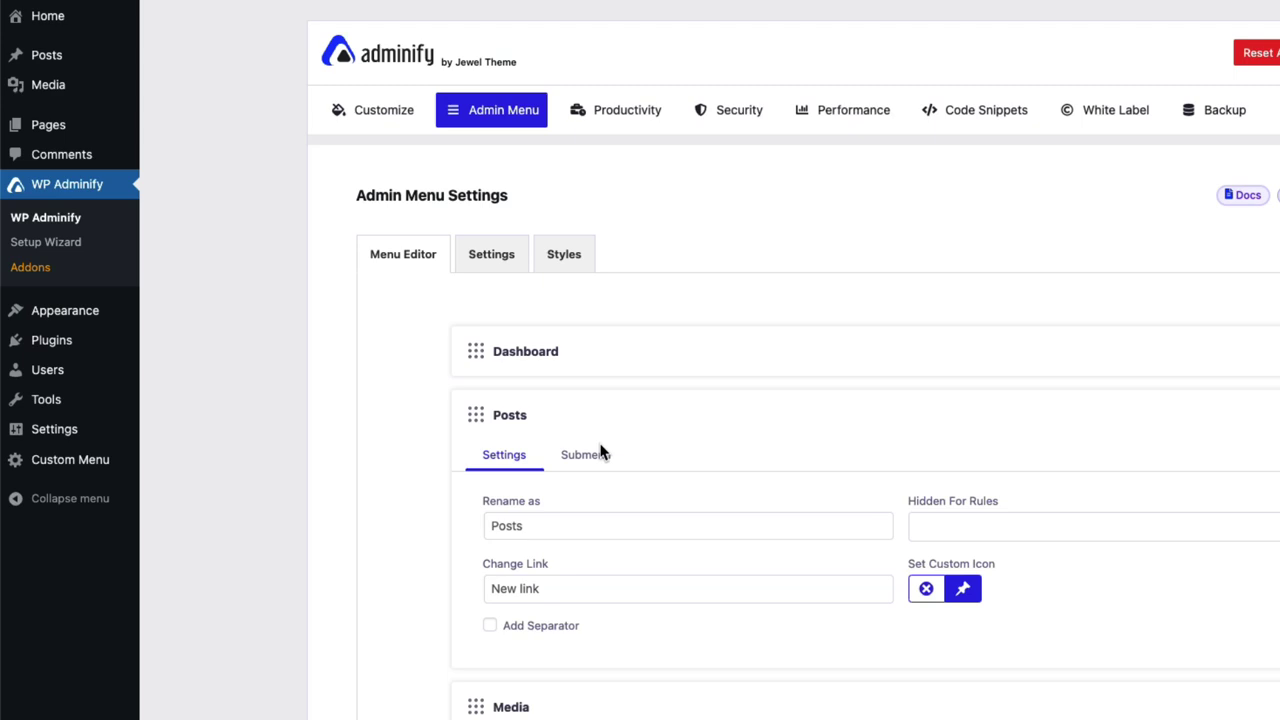
{"action": "left_click", "coordinate": [968, 526]}
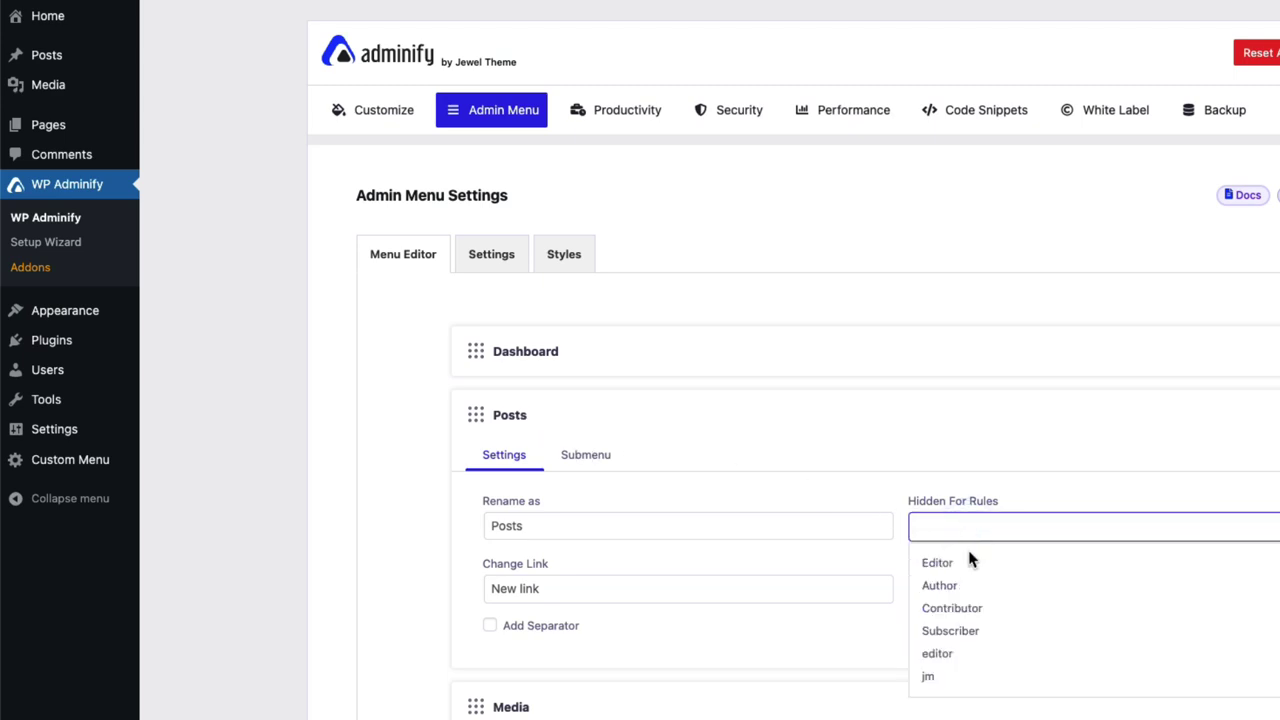
{"action": "left_click", "coordinate": [932, 563]}
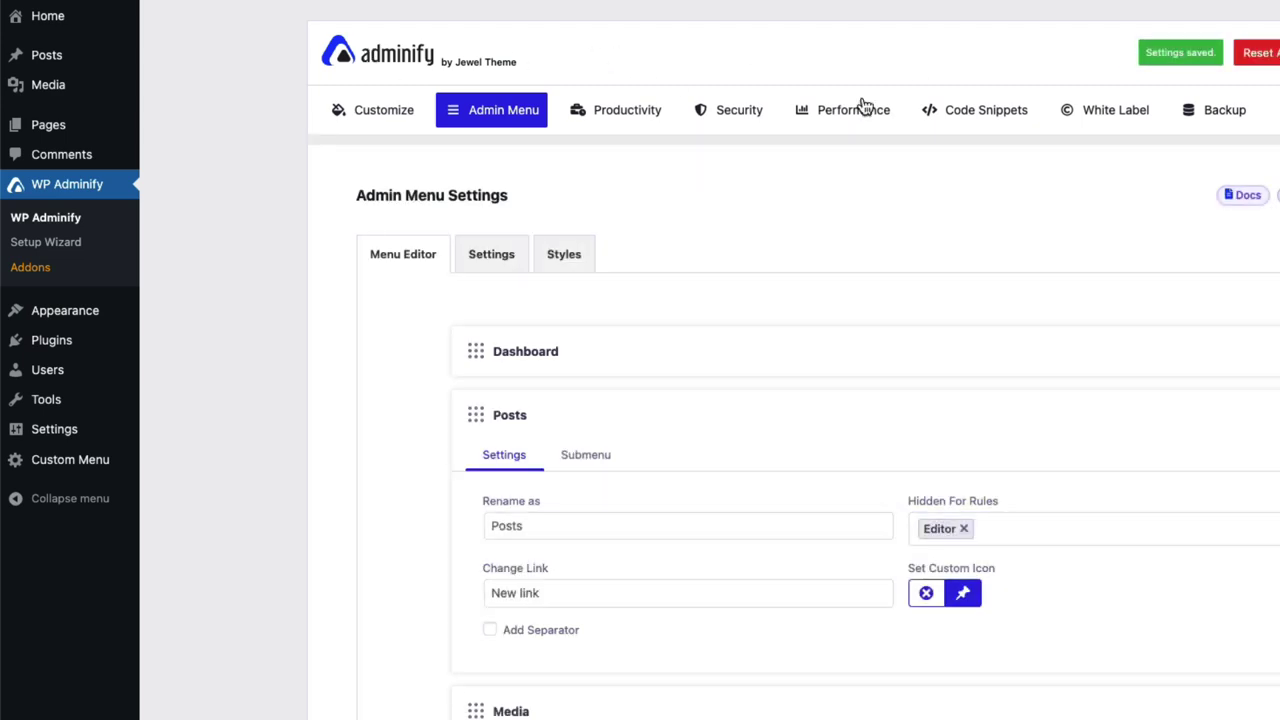
Log out of the administrator account and sign in with the editor user's credentials.
{"action": "mouse_move", "coordinate": [1230, 66]}
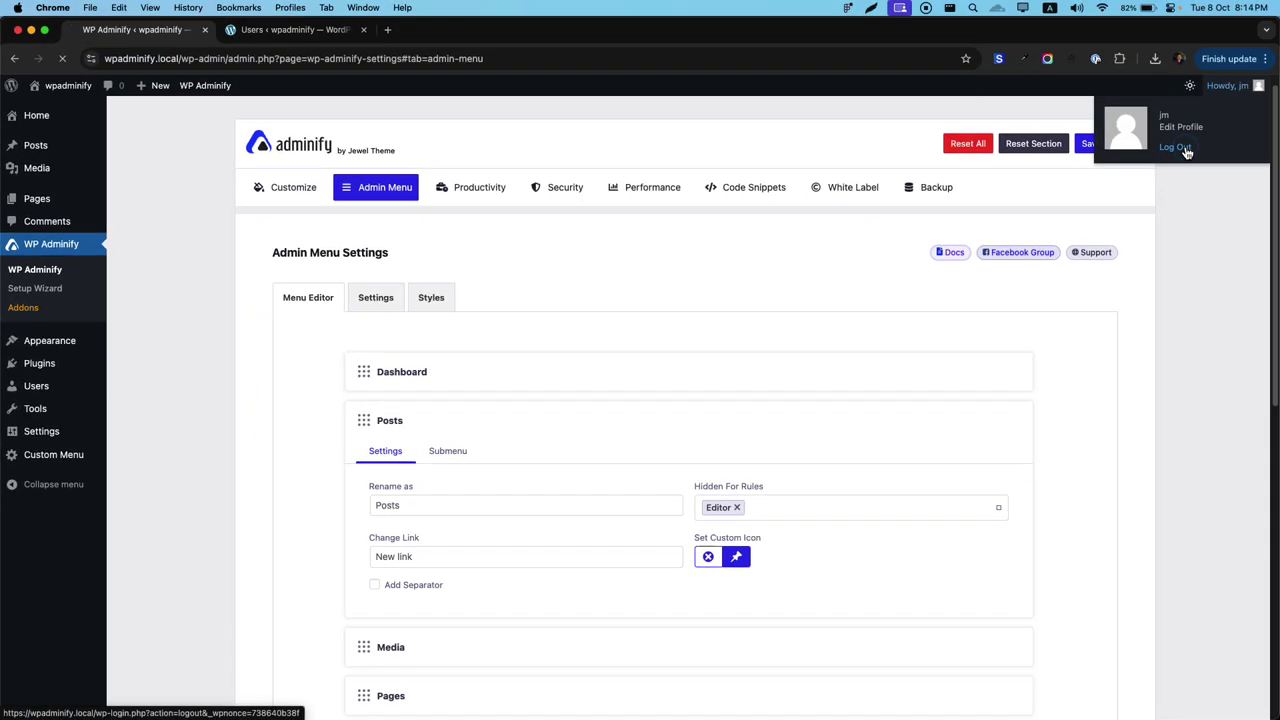
{"action": "left_click", "coordinate": [1170, 152]}
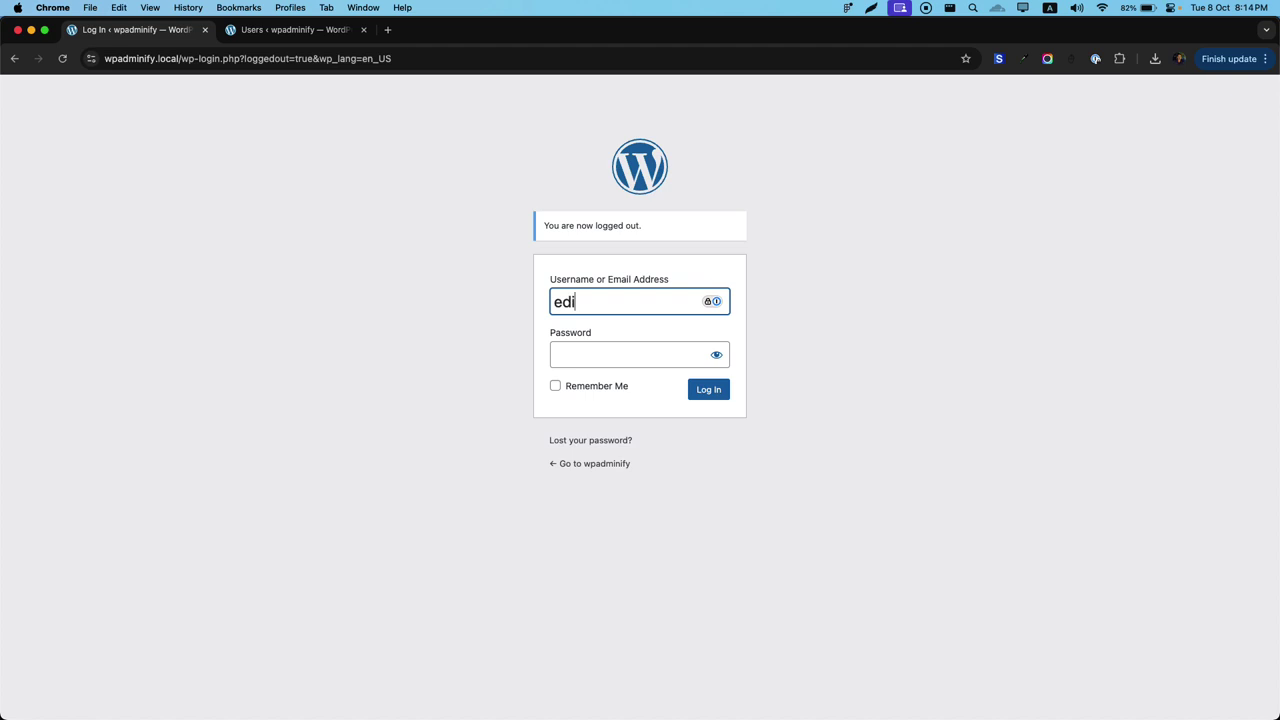
{"action": "key", "text": "Tab"}
{"action": "key", "text": "Return"}
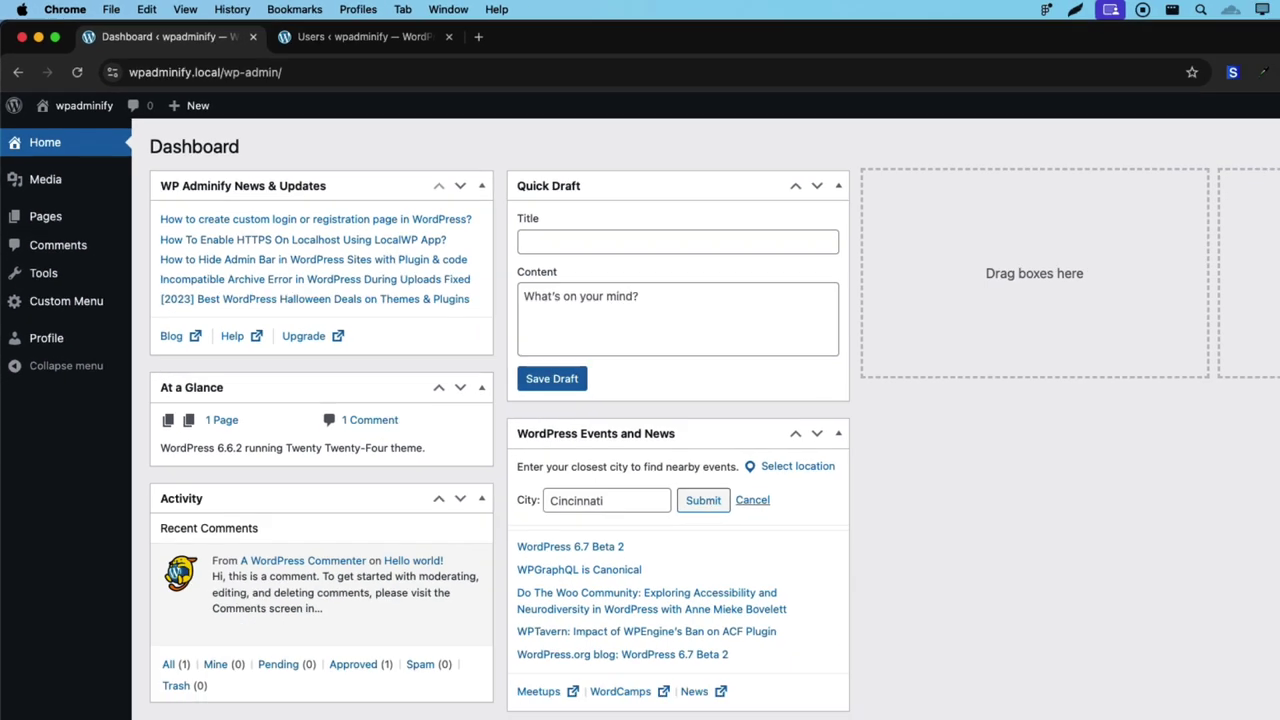
Log out of the editor account, sign back in as administrator, and expand Posts.
{"action": "mouse_move", "coordinate": [1228, 86]}
{"action": "left_click", "coordinate": [1178, 150]}
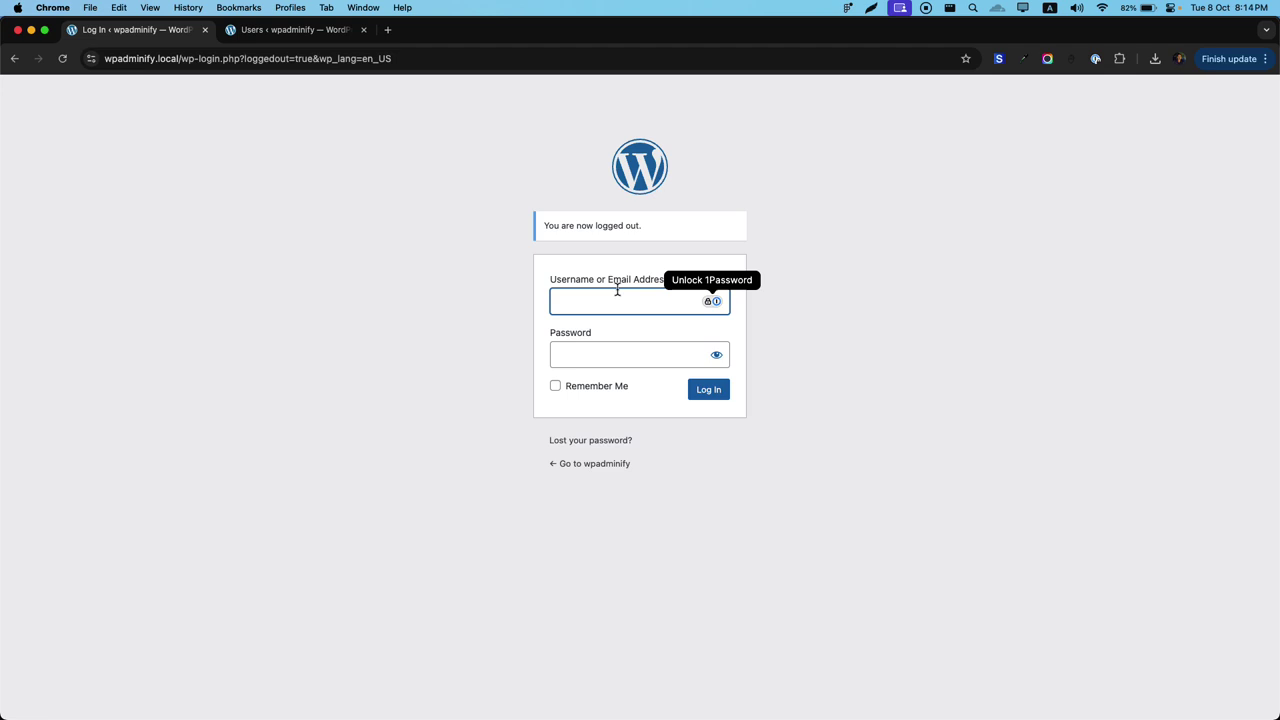
{"action": "key", "text": "Tab"}
{"action": "key", "text": "Return"}
{"action": "left_click", "coordinate": [398, 442]}
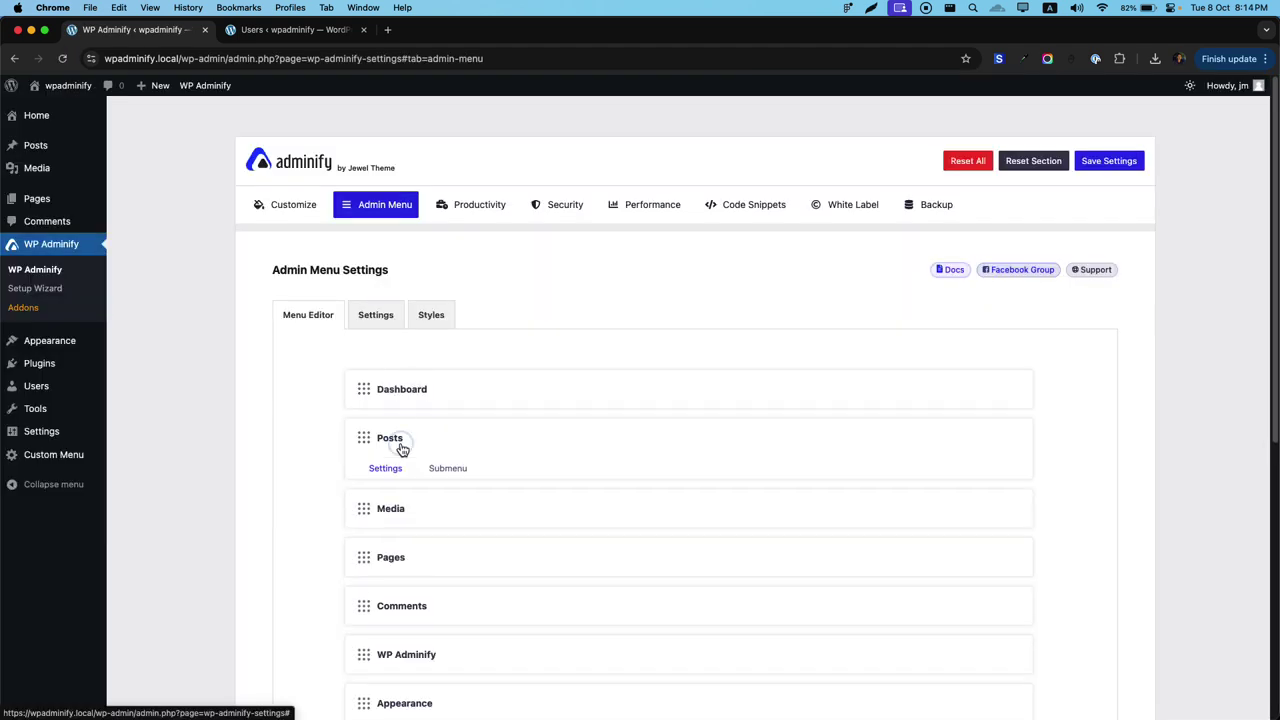
Add a new item named 'News Article' to the Posts submenu.
{"action": "scroll", "coordinate": [640, 483], "scroll_direction": "down", "scroll_amount": 1}
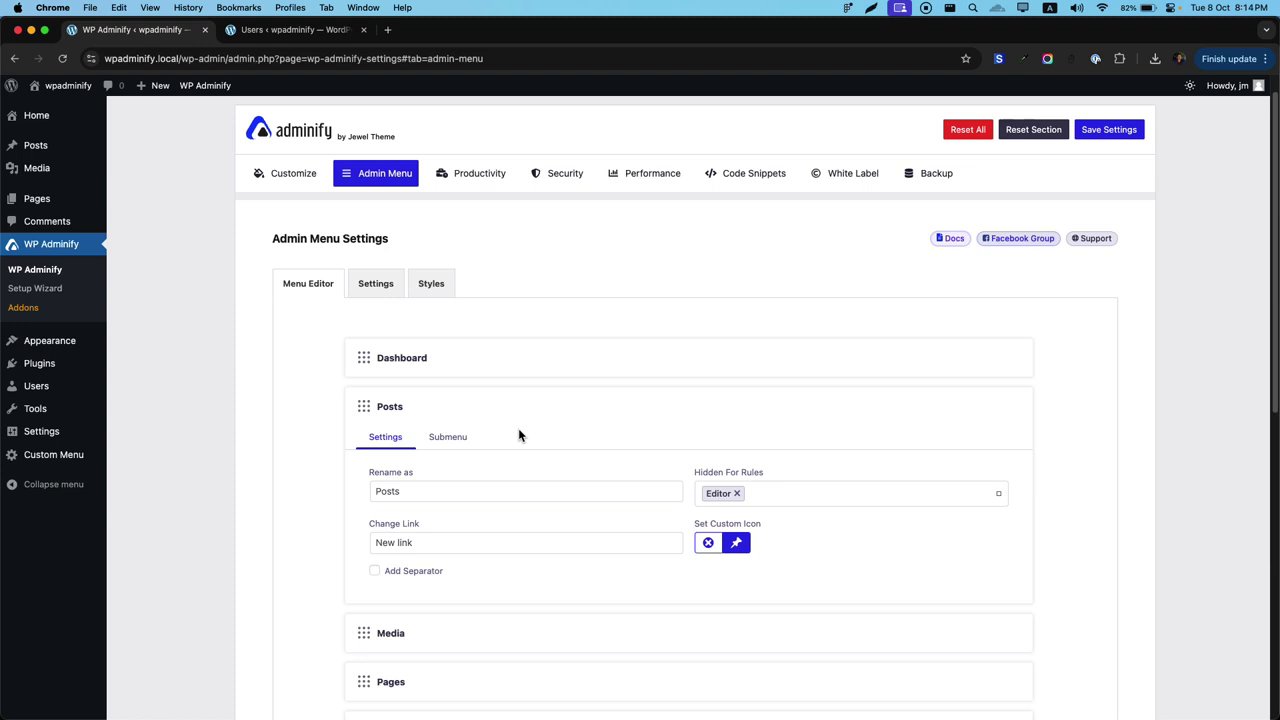
{"action": "left_click", "coordinate": [452, 446]}
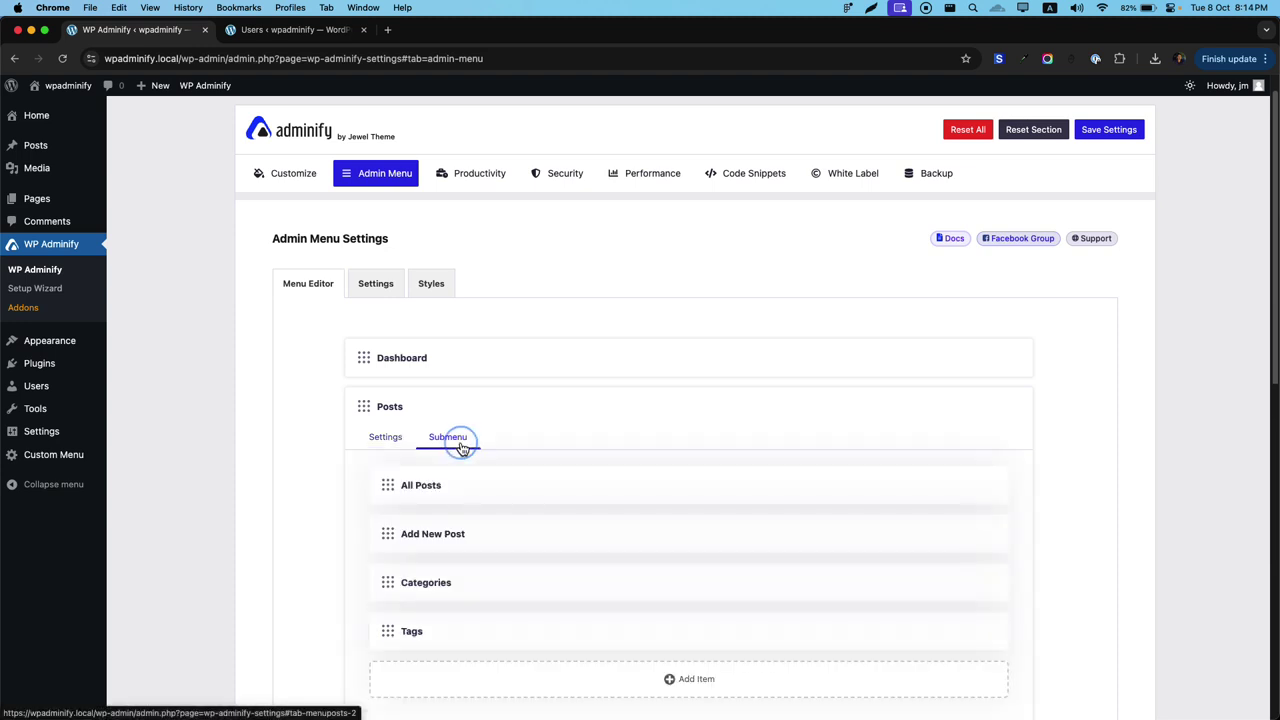
{"action": "scroll", "coordinate": [490, 489], "scroll_direction": "down", "scroll_amount": 3}
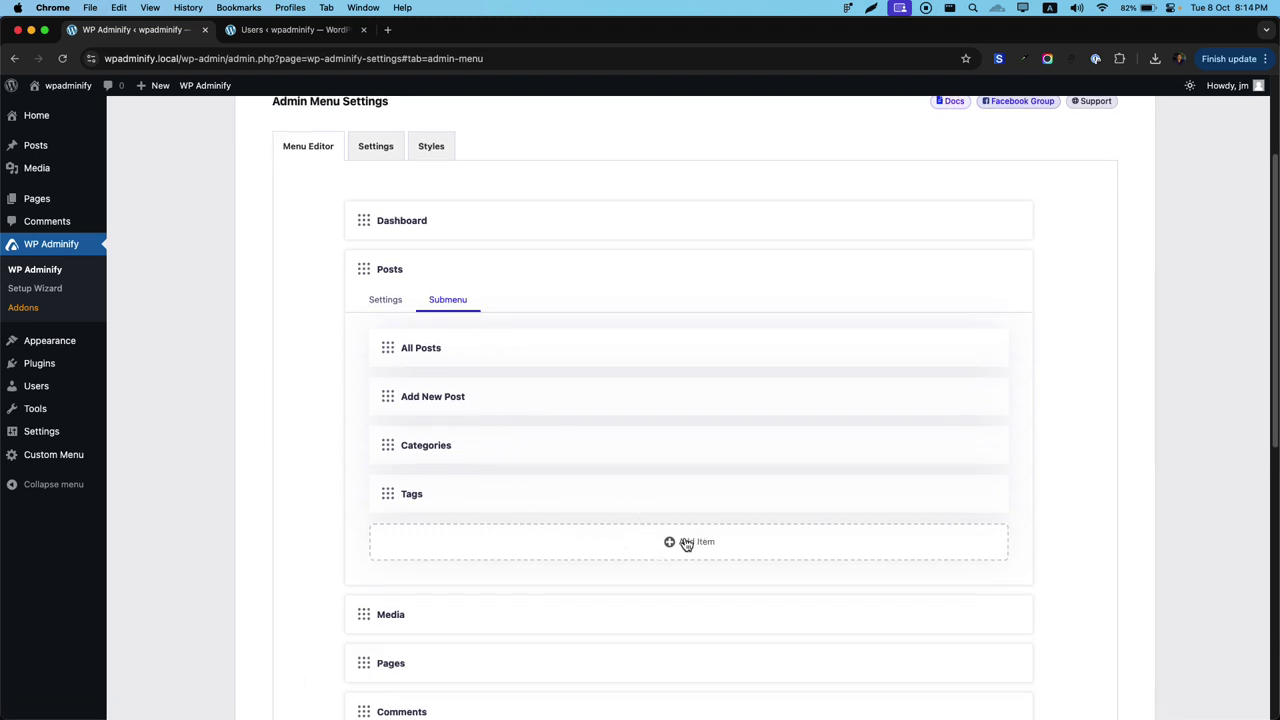
{"action": "left_click", "coordinate": [686, 543]}
{"action": "scroll", "coordinate": [600, 520], "scroll_direction": "down", "scroll_amount": 2}
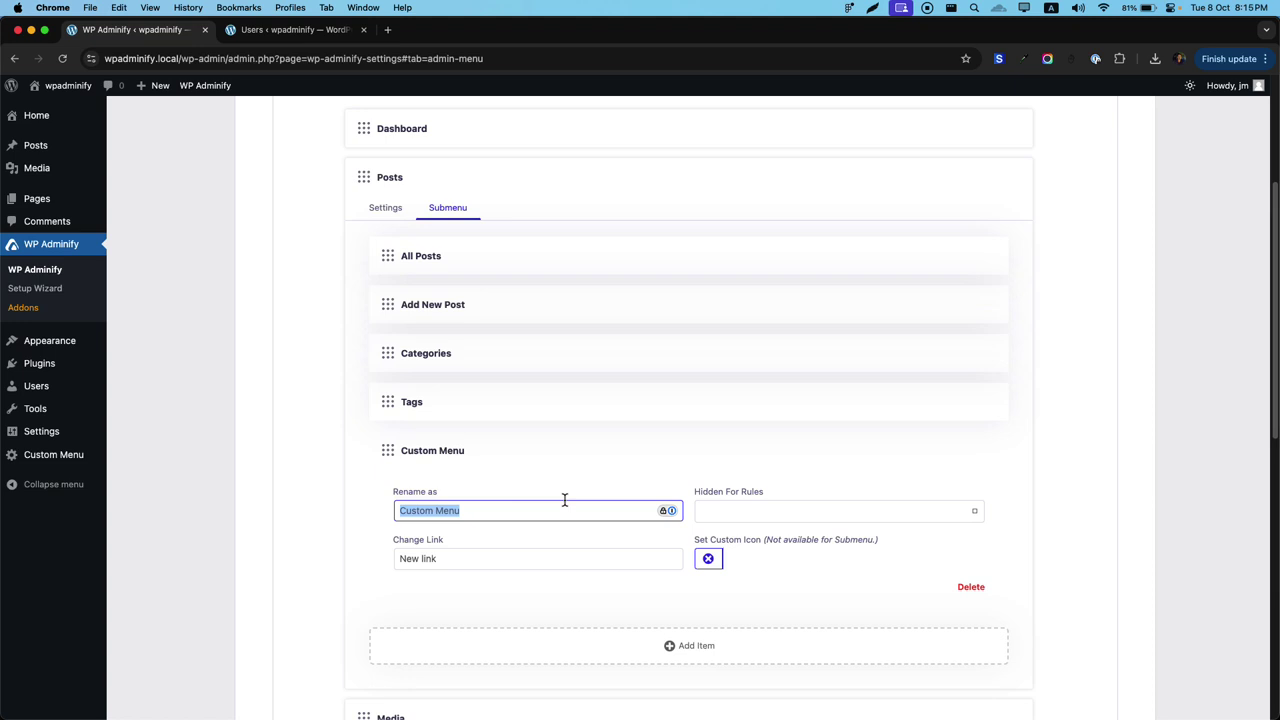
{"action": "type", "text": "News Article"}
{"action": "key", "text": "Tab"}
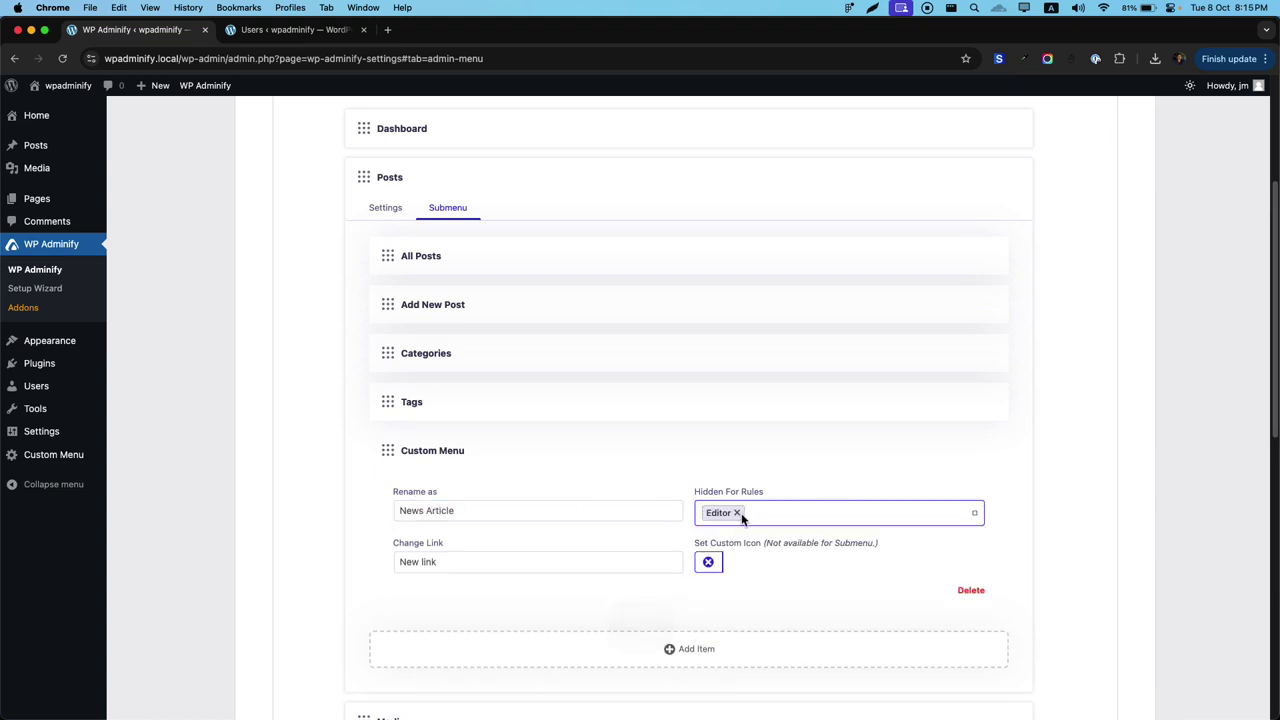
Remove Editor from News Article's hidden roles and set its link to #.
{"action": "left_click", "coordinate": [740, 513]}
{"action": "left_click", "coordinate": [736, 512]}
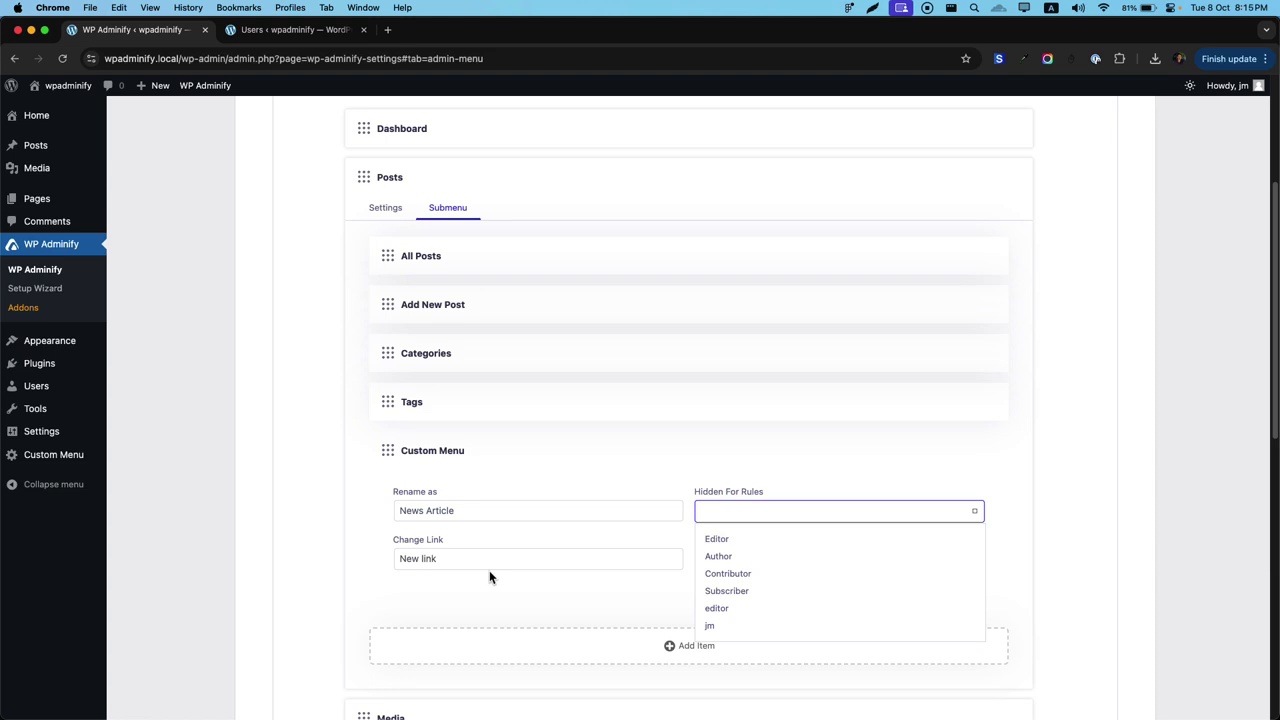
{"action": "left_click", "coordinate": [453, 557]}
{"action": "type", "text": "#"}
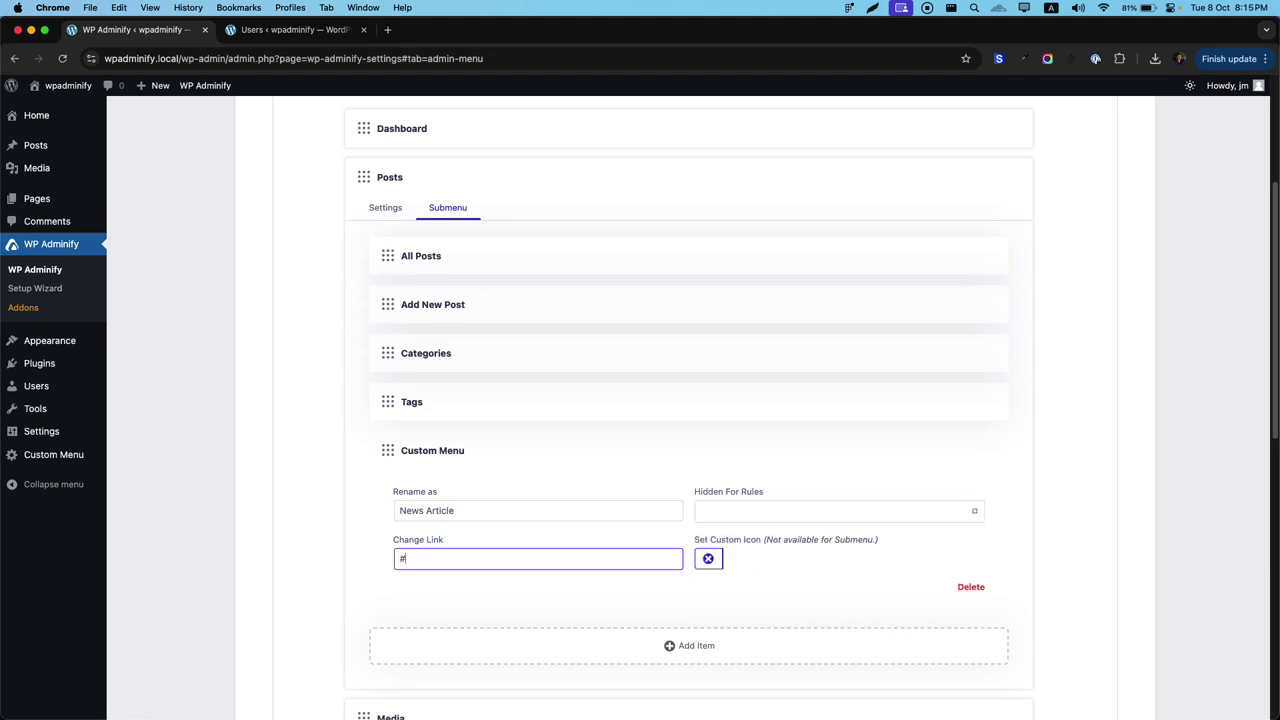
{"action": "left_click", "coordinate": [711, 570]}
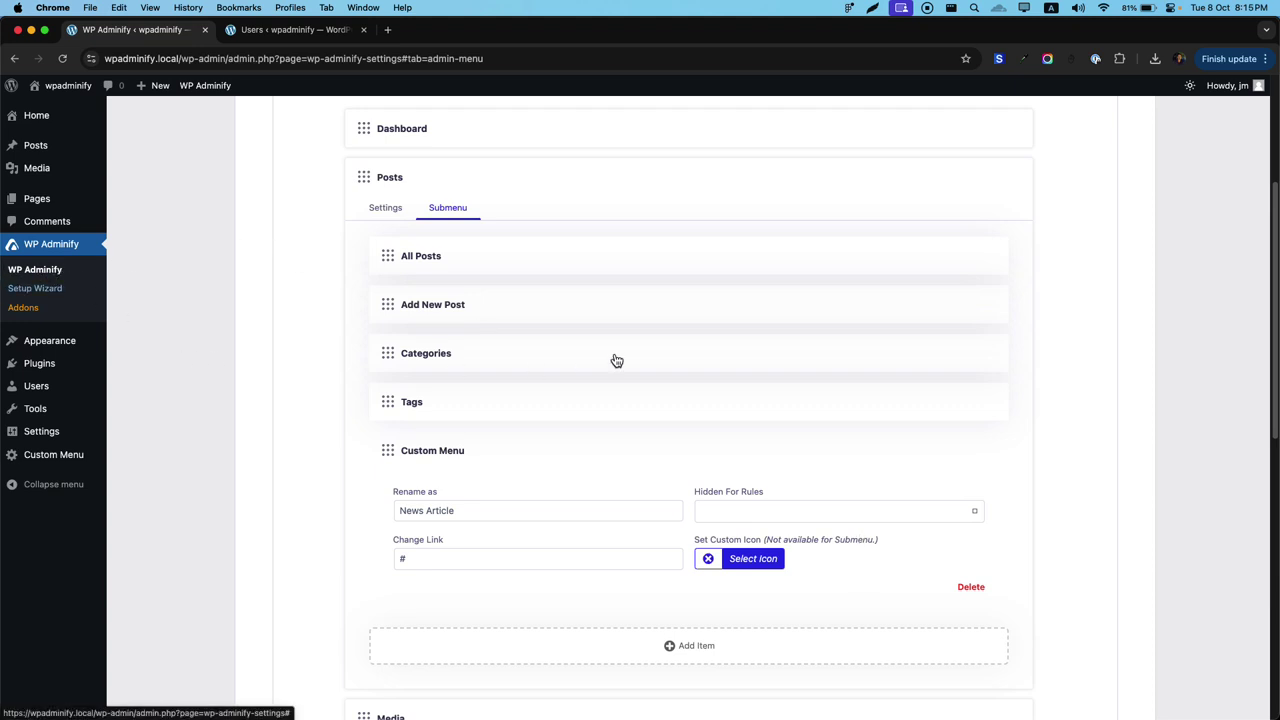
Save and reload, confirm News Article under Posts in the sidebar, and reopen the Posts submenu.
{"action": "scroll", "coordinate": [616, 360], "scroll_direction": "up", "scroll_amount": 1}
{"action": "key", "text": "super+s"}
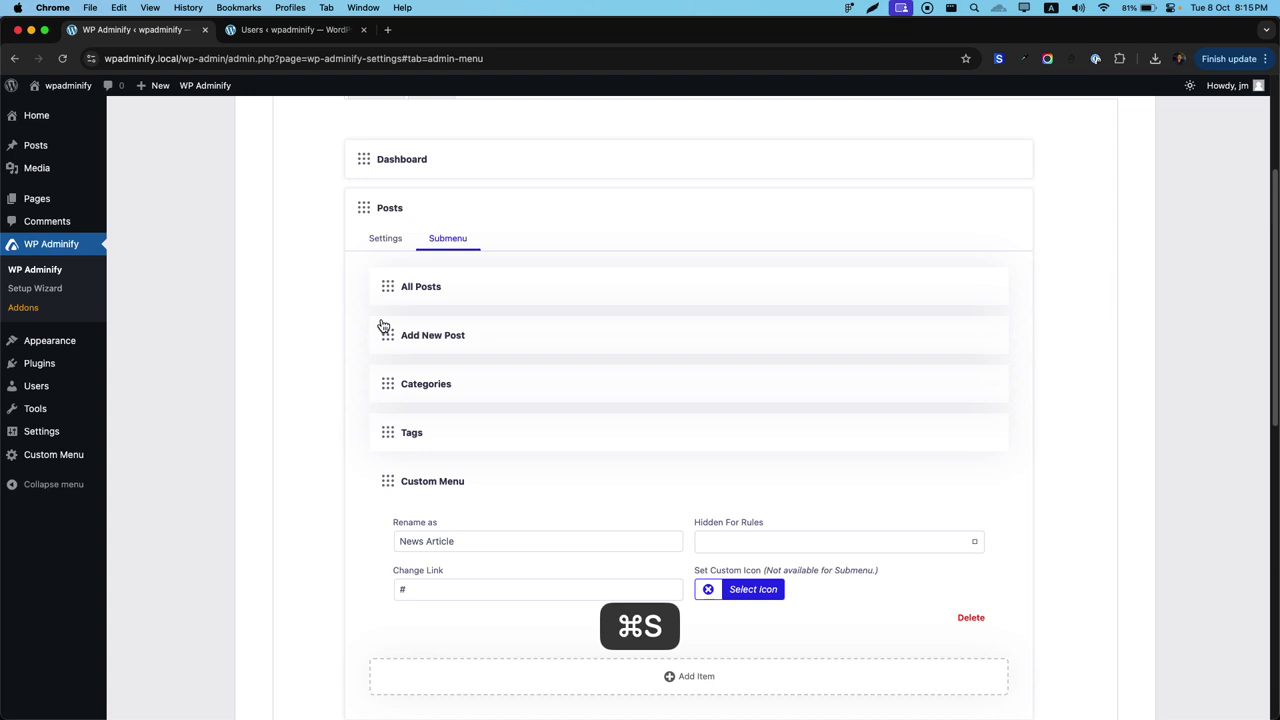
{"action": "key", "text": "super+r"}
{"action": "mouse_move", "coordinate": [35, 146]}
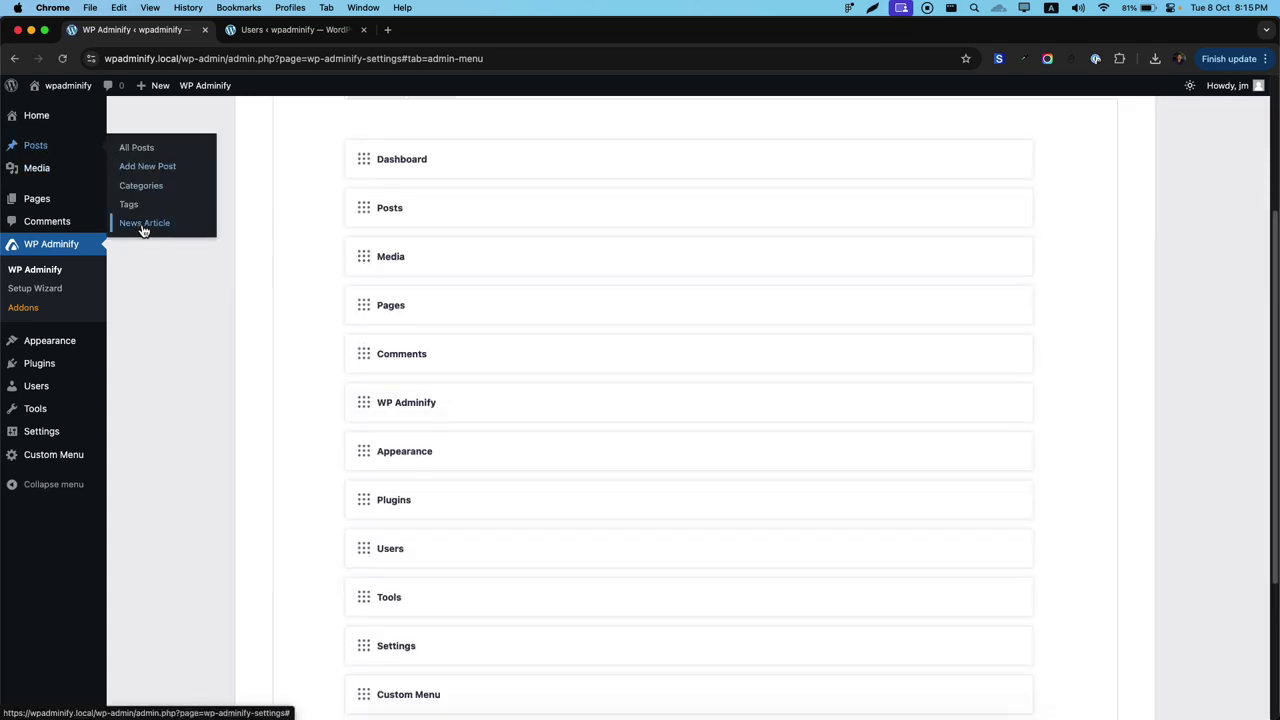
{"action": "left_click", "coordinate": [460, 210]}
{"action": "left_click", "coordinate": [448, 240]}
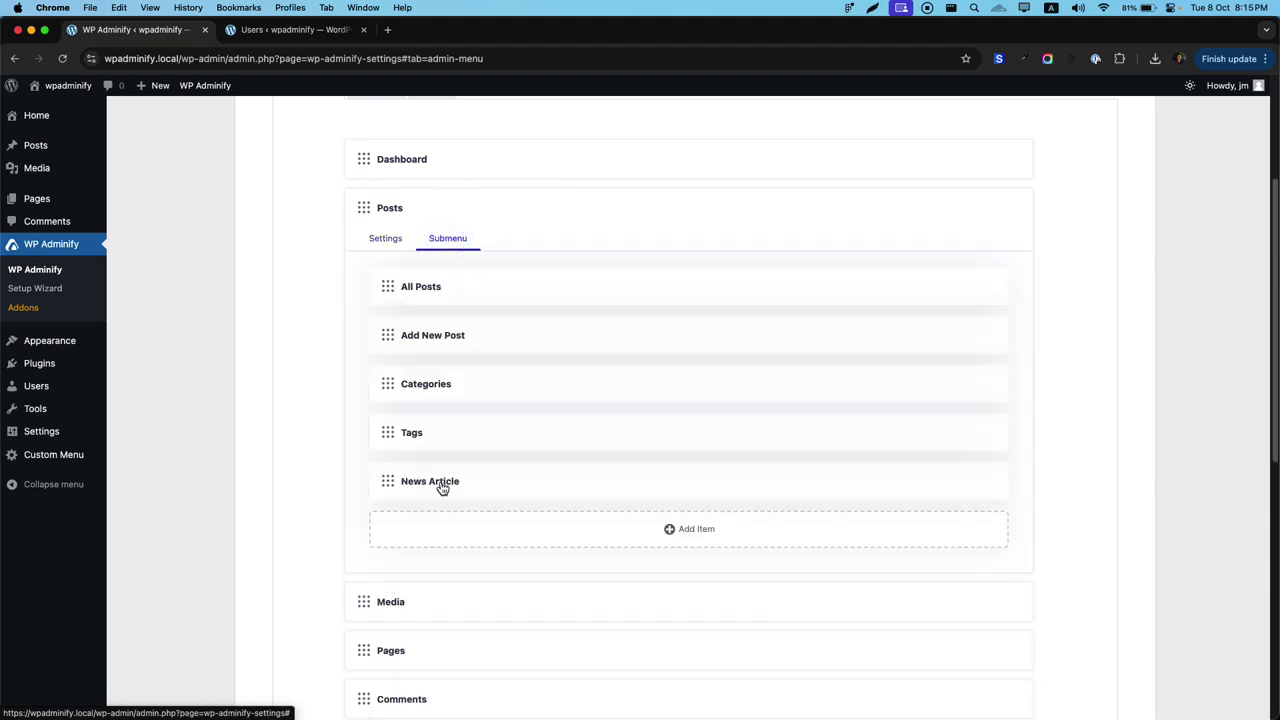
{"action": "scroll", "coordinate": [443, 488], "scroll_direction": "up", "scroll_amount": 5}
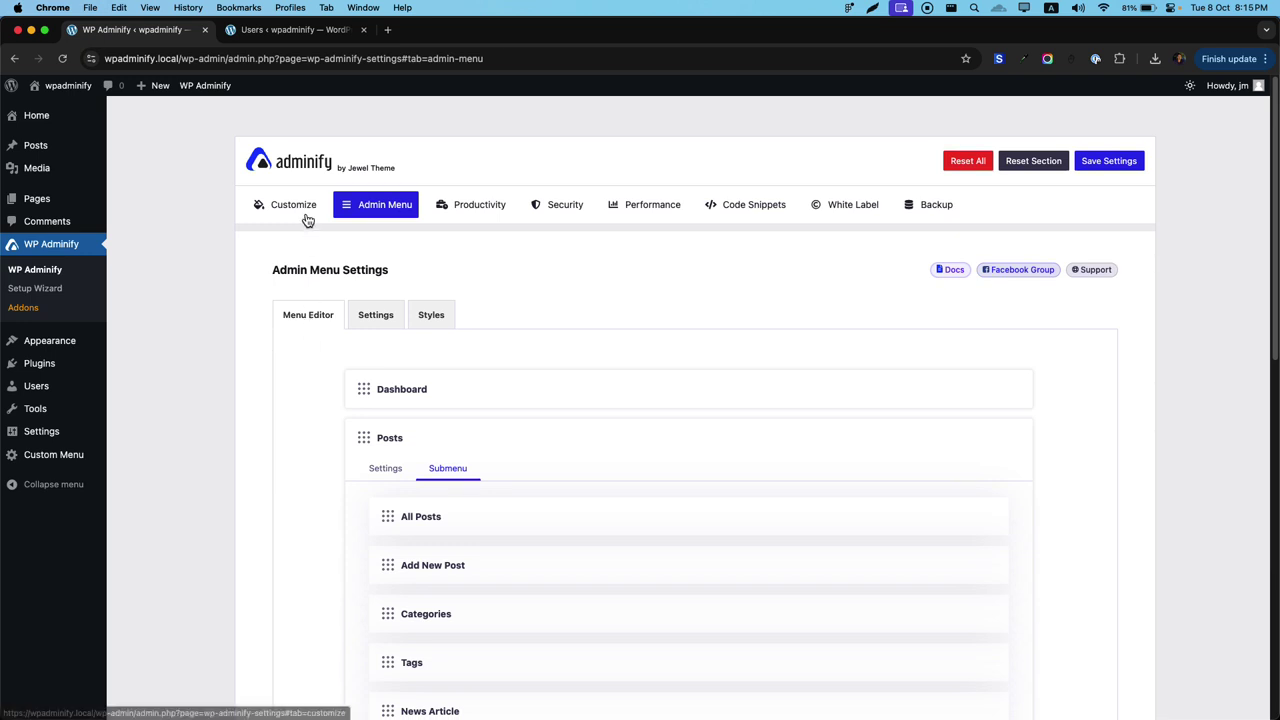
Try the Accordion and Toggle submenu styles, leaving Two Step selected.
{"action": "left_click", "coordinate": [380, 318]}
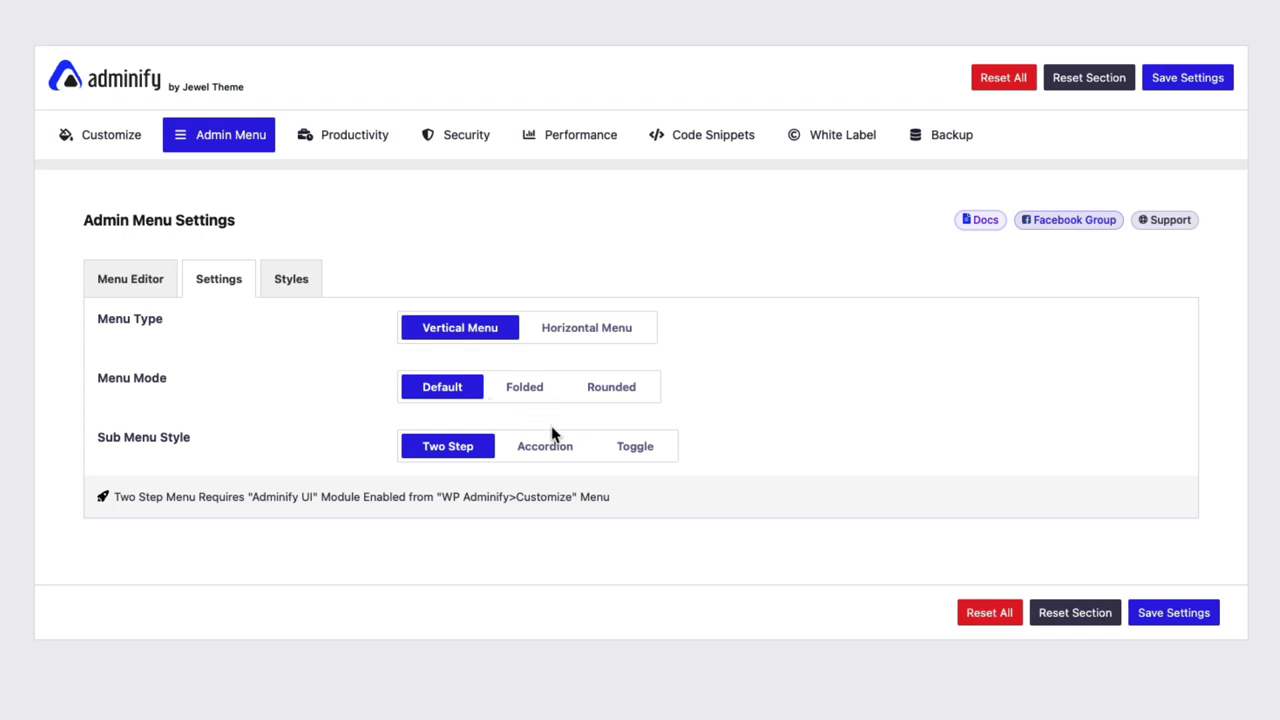
{"action": "left_click", "coordinate": [552, 452]}
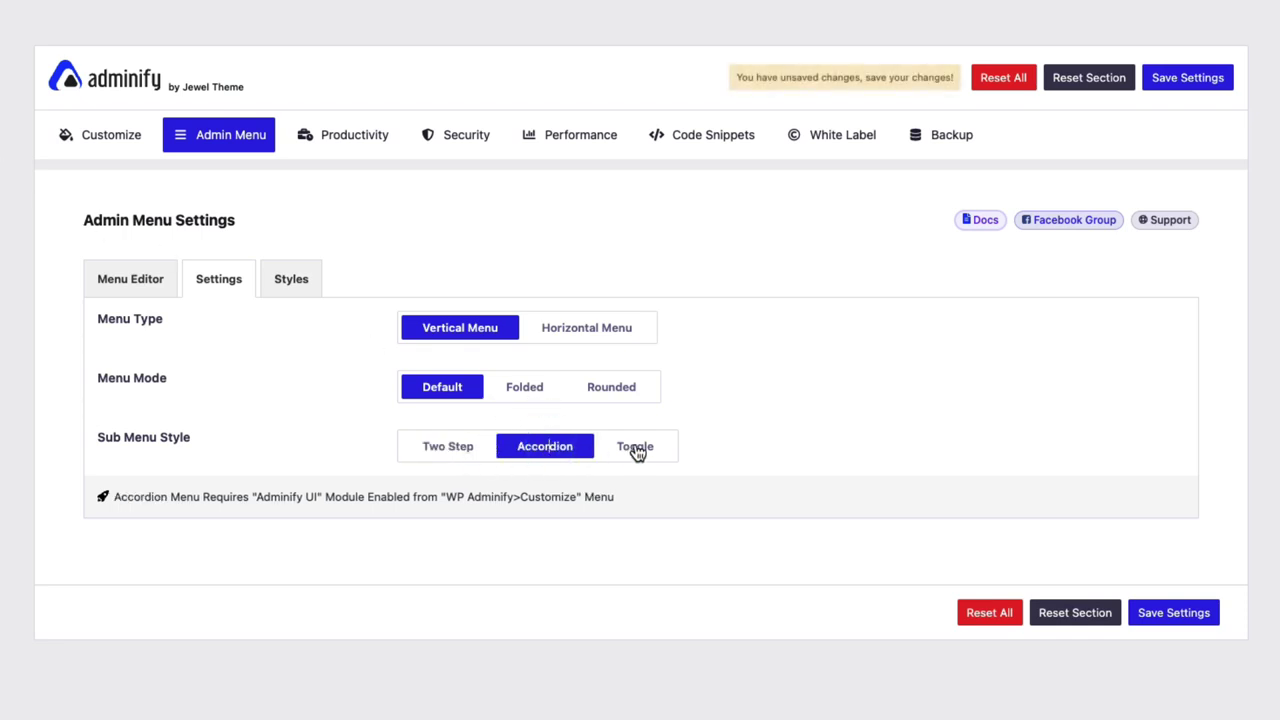
{"action": "left_click", "coordinate": [637, 451]}
{"action": "left_click", "coordinate": [443, 463]}
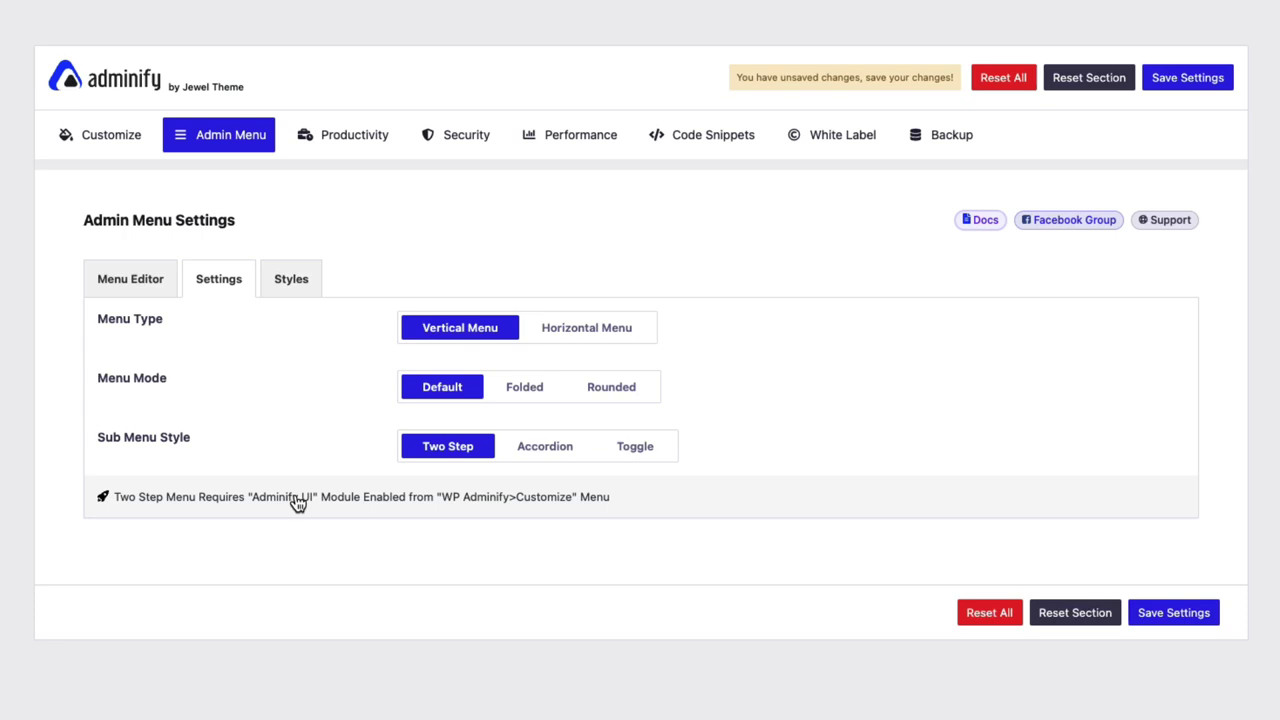
Switch to Horizontal and back to Vertical, then set Menu Mode to Folded, then Rounded.
{"action": "left_click", "coordinate": [601, 337]}
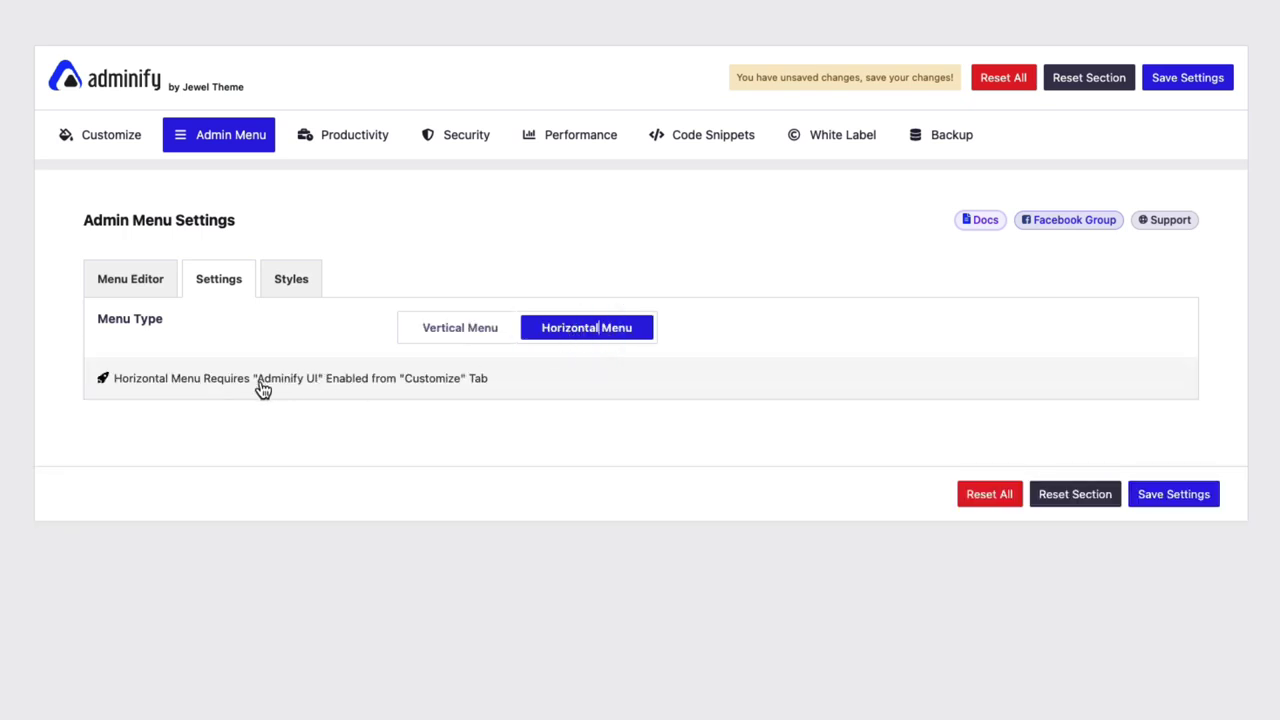
{"action": "left_click", "coordinate": [440, 336]}
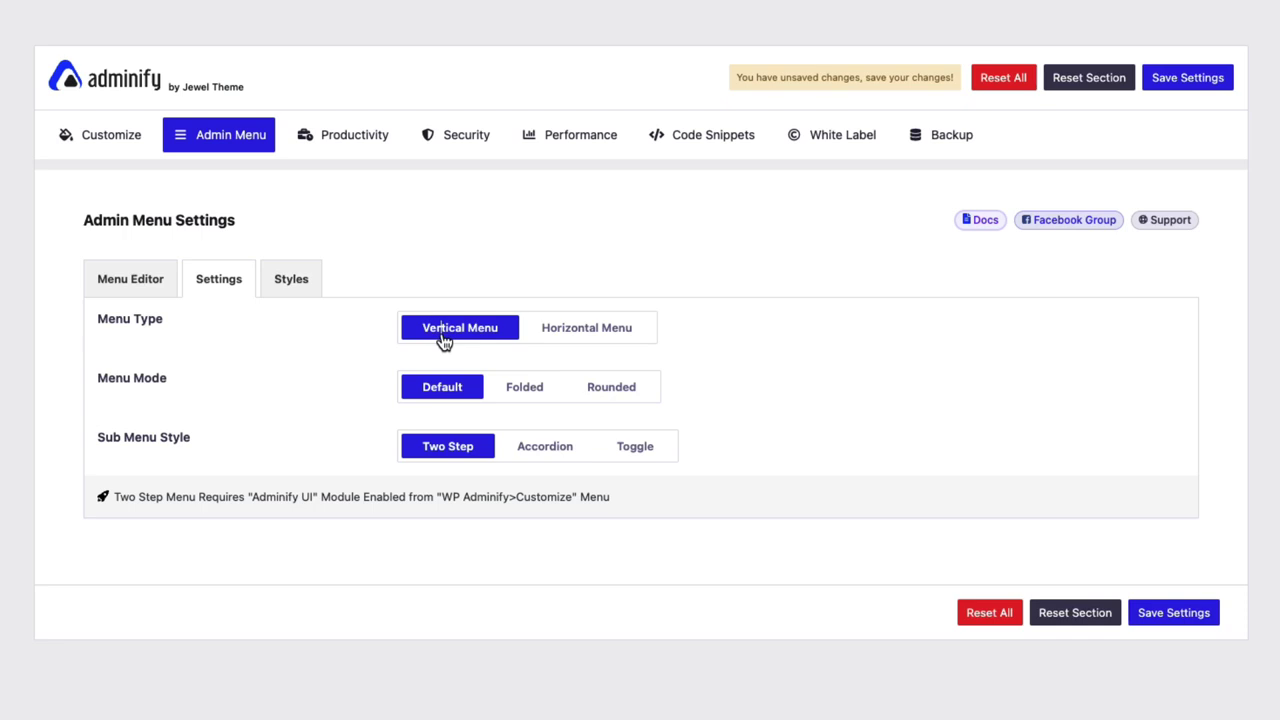
{"action": "left_click", "coordinate": [521, 388]}
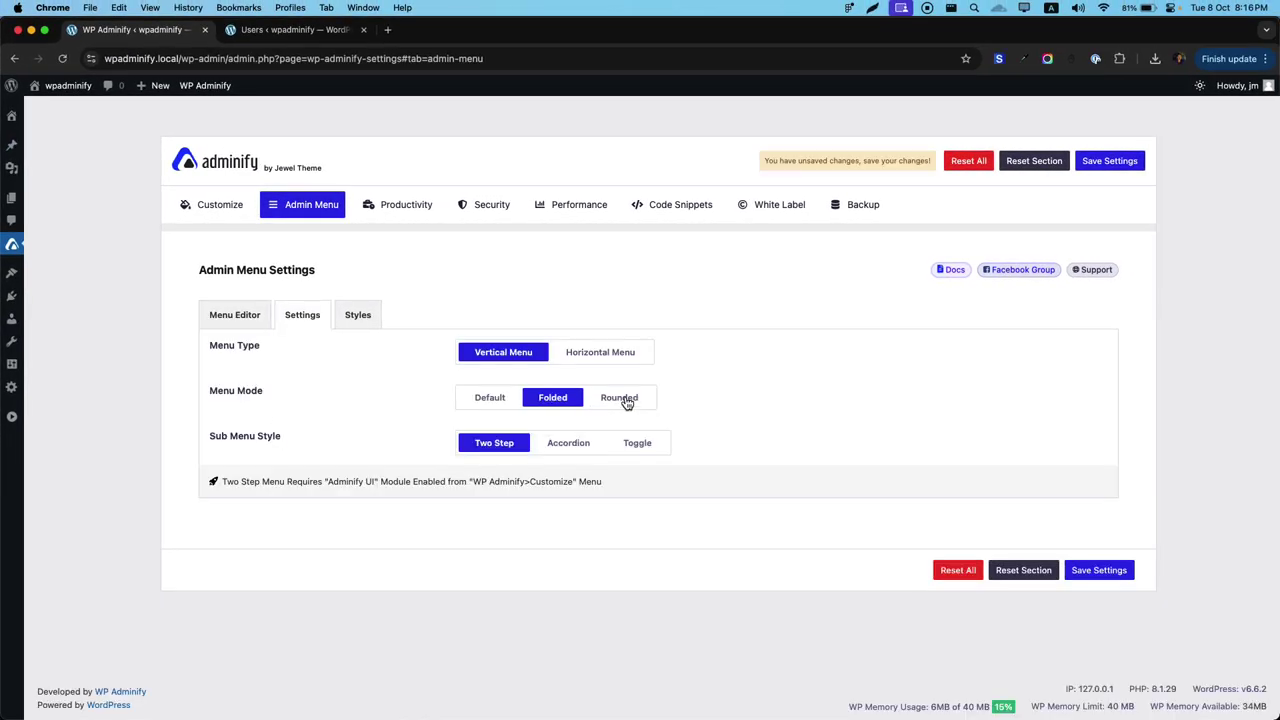
{"action": "left_click", "coordinate": [624, 399]}
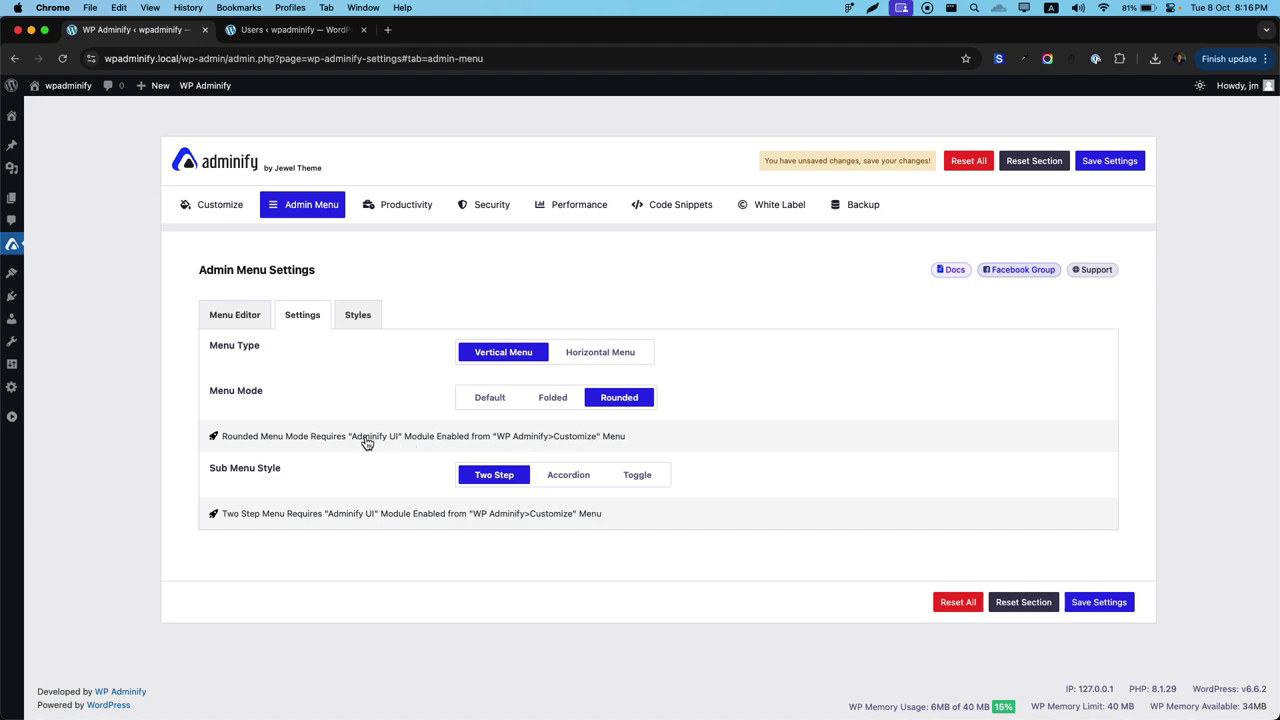
Enable the Adminify UI in Customize, save, and reload.
{"action": "left_click", "coordinate": [218, 207]}
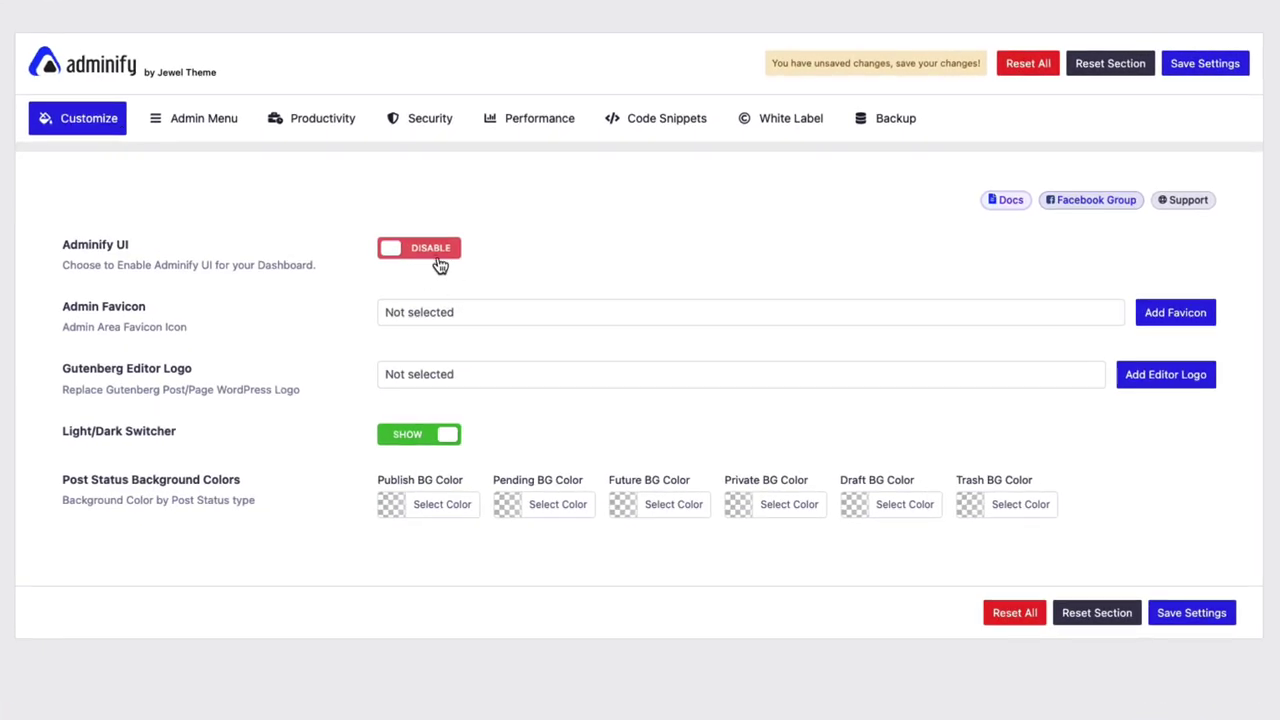
{"action": "left_click", "coordinate": [438, 255]}
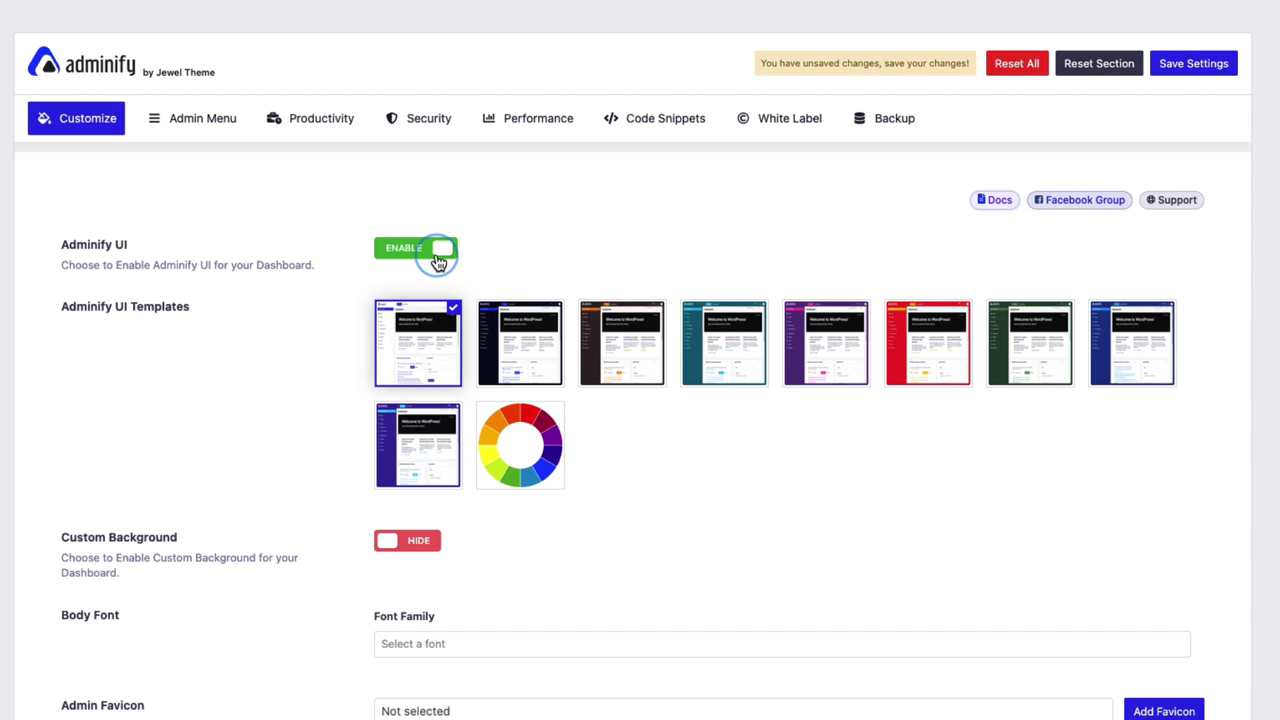
{"action": "key", "text": "super+s"}
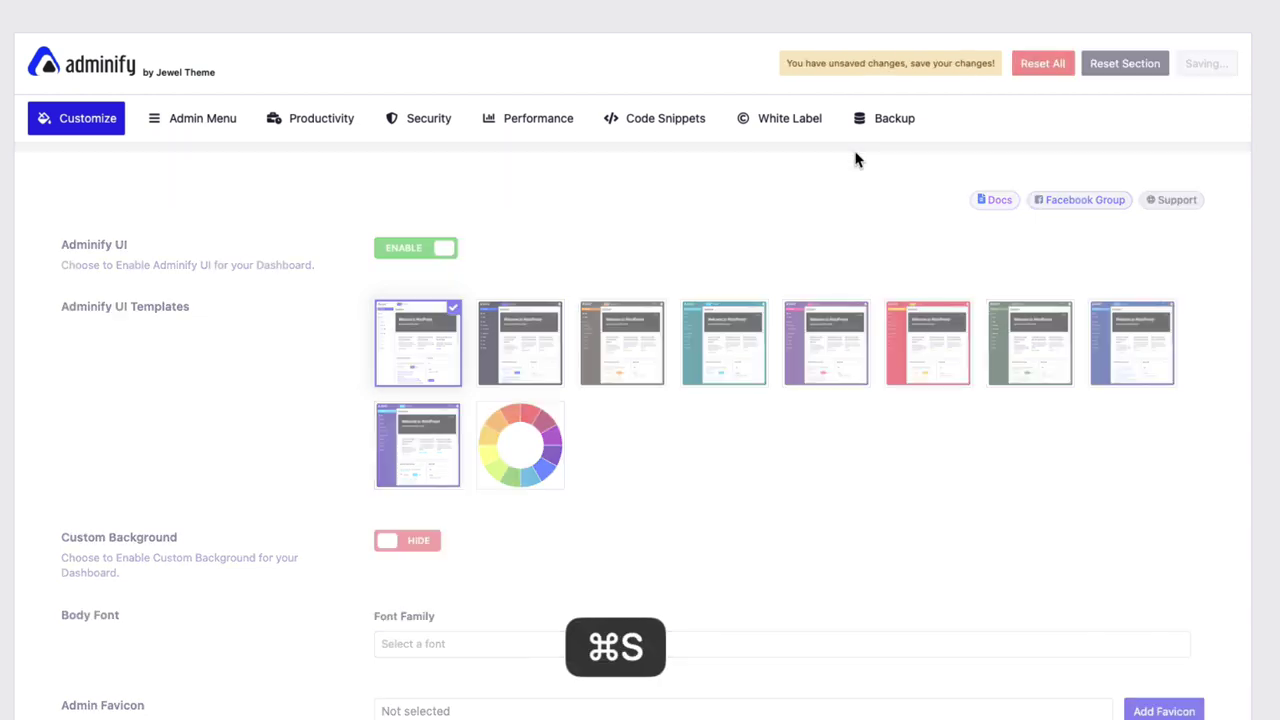
{"action": "key", "text": "super+r"}
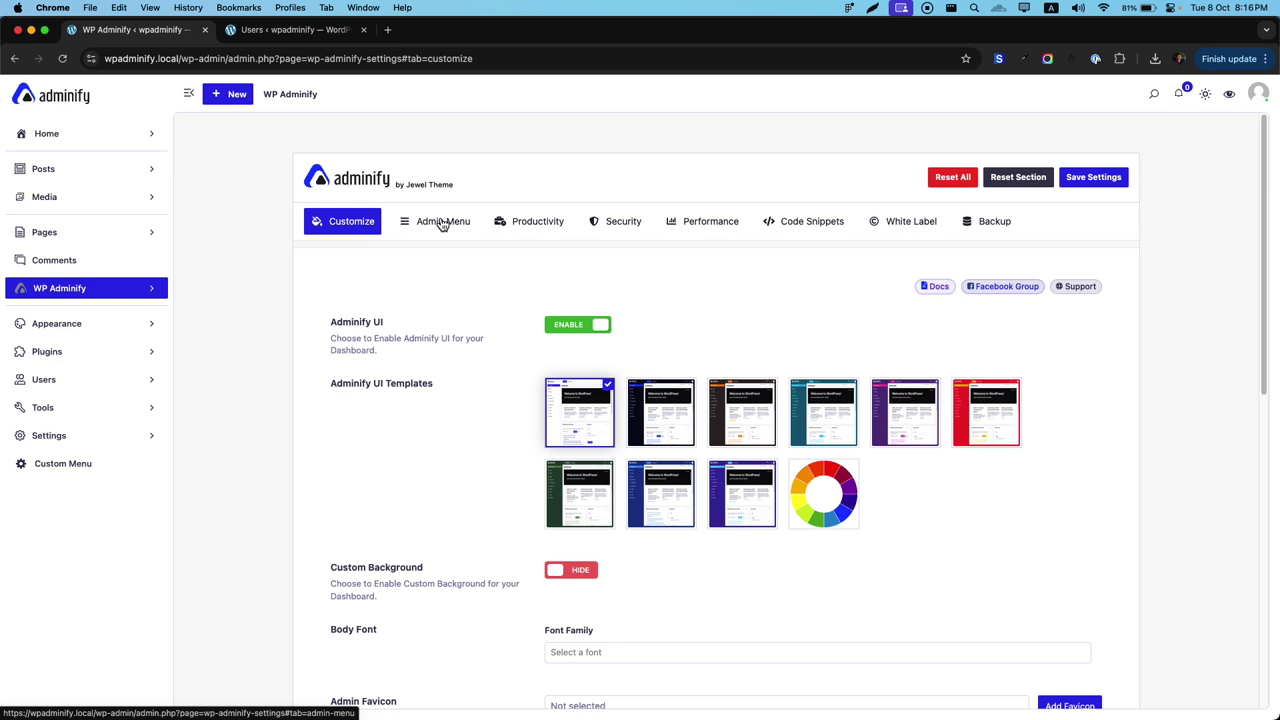
Set the admin Menu Mode back to Default in the Admin Menu settings.
{"action": "left_click", "coordinate": [440, 223]}
{"action": "left_click", "coordinate": [434, 333]}
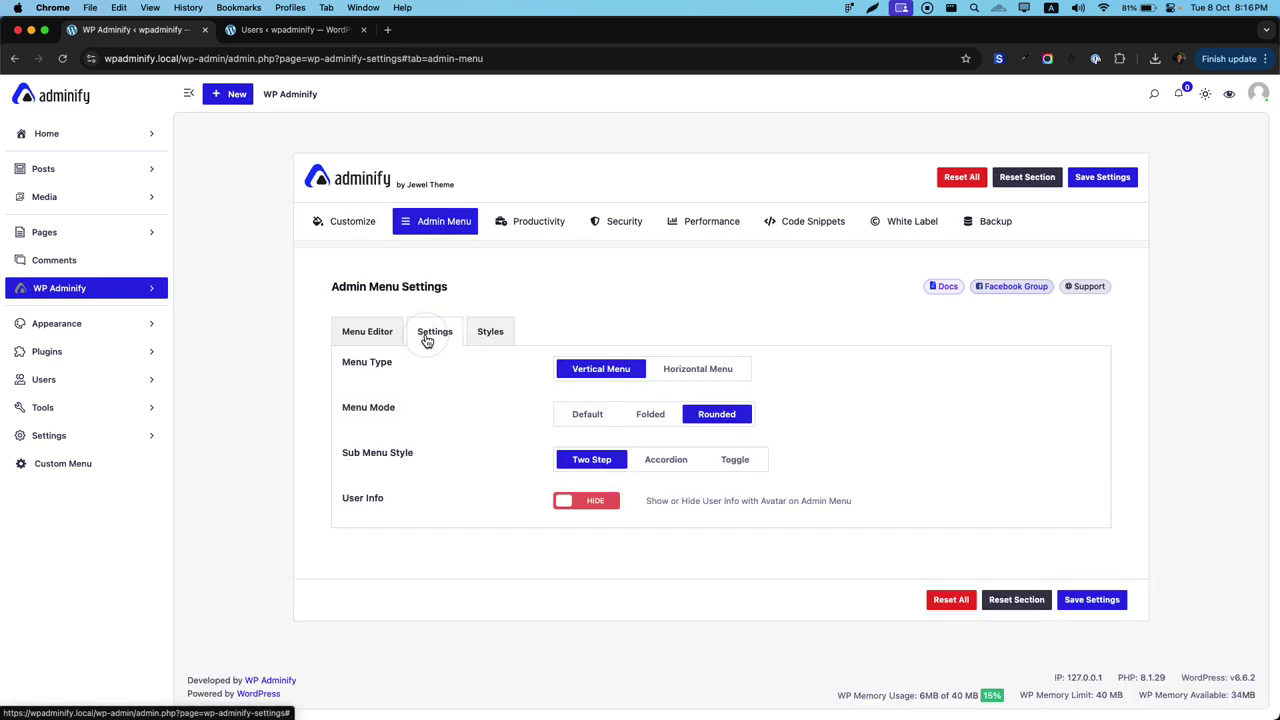
{"action": "left_click", "coordinate": [590, 418]}
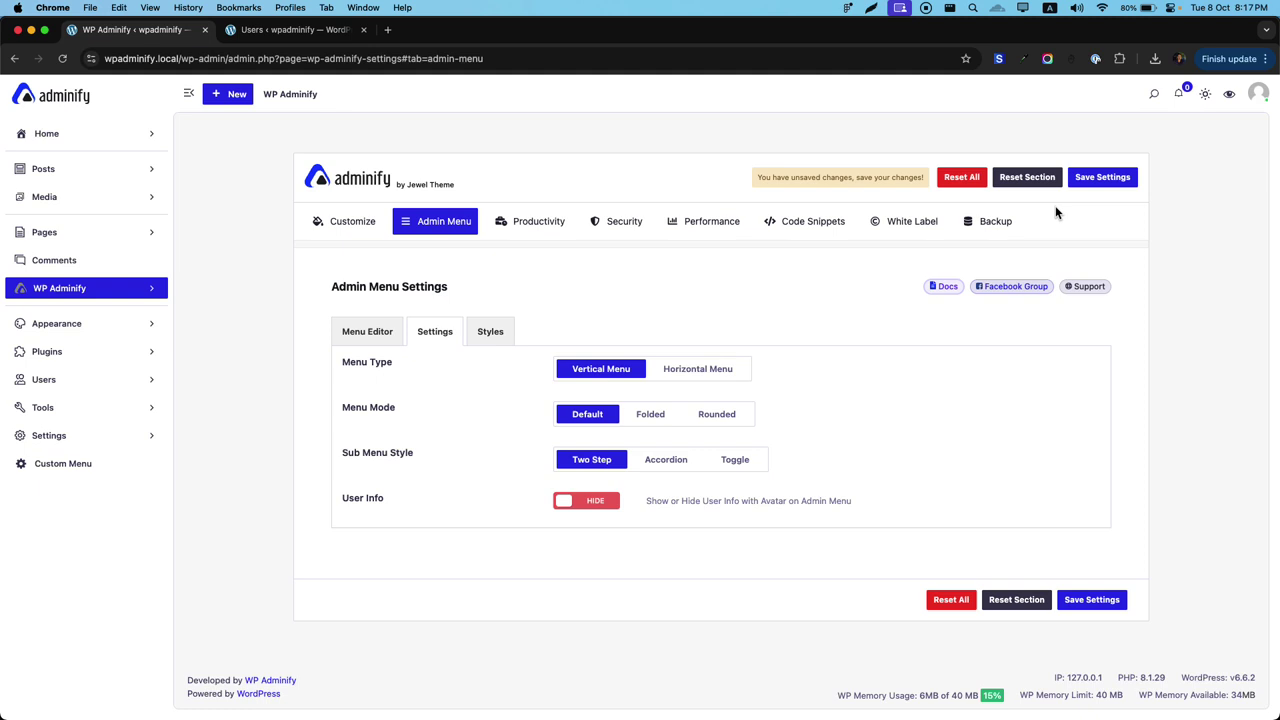
Save the Default menu mode, reload, and open the WP Adminify section in the sidebar.
{"action": "left_click", "coordinate": [1103, 177]}
{"action": "key", "text": "super+r"}
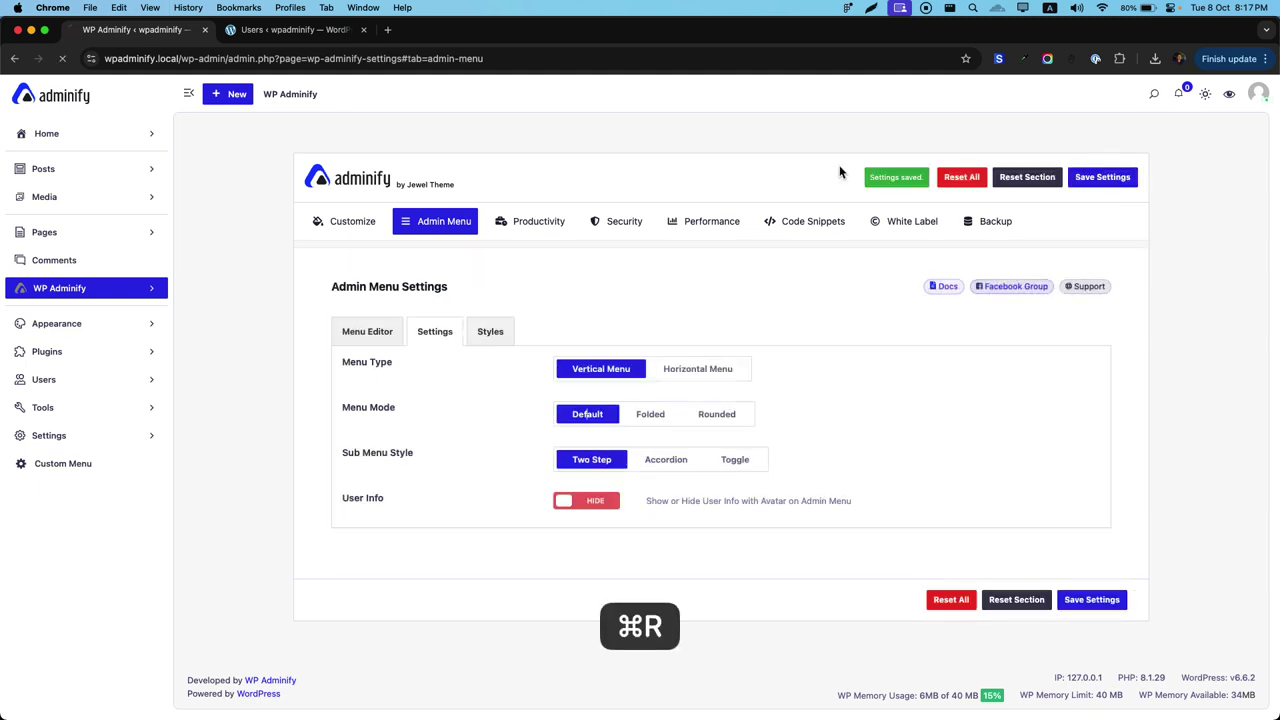
{"action": "left_click", "coordinate": [95, 289]}
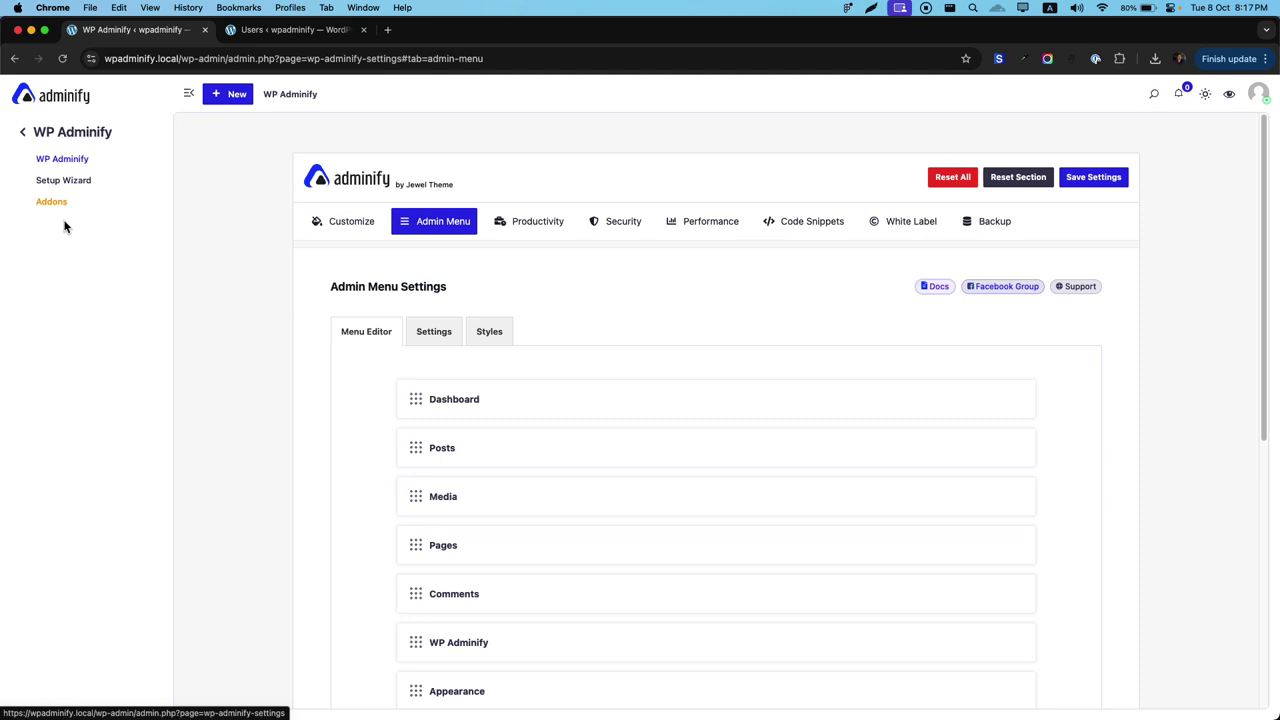
Return the sidebar to the full menu, open Posts, then go back to the main menu.
{"action": "left_click", "coordinate": [25, 135]}
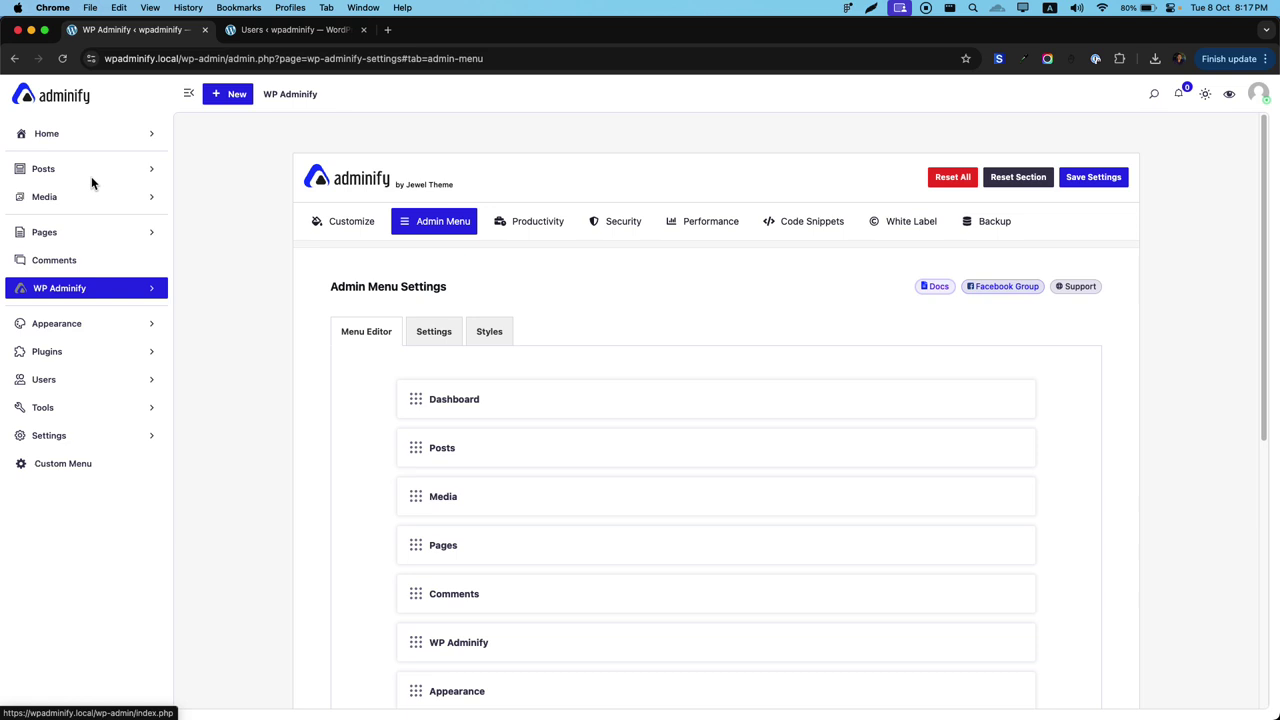
{"action": "left_click", "coordinate": [88, 172]}
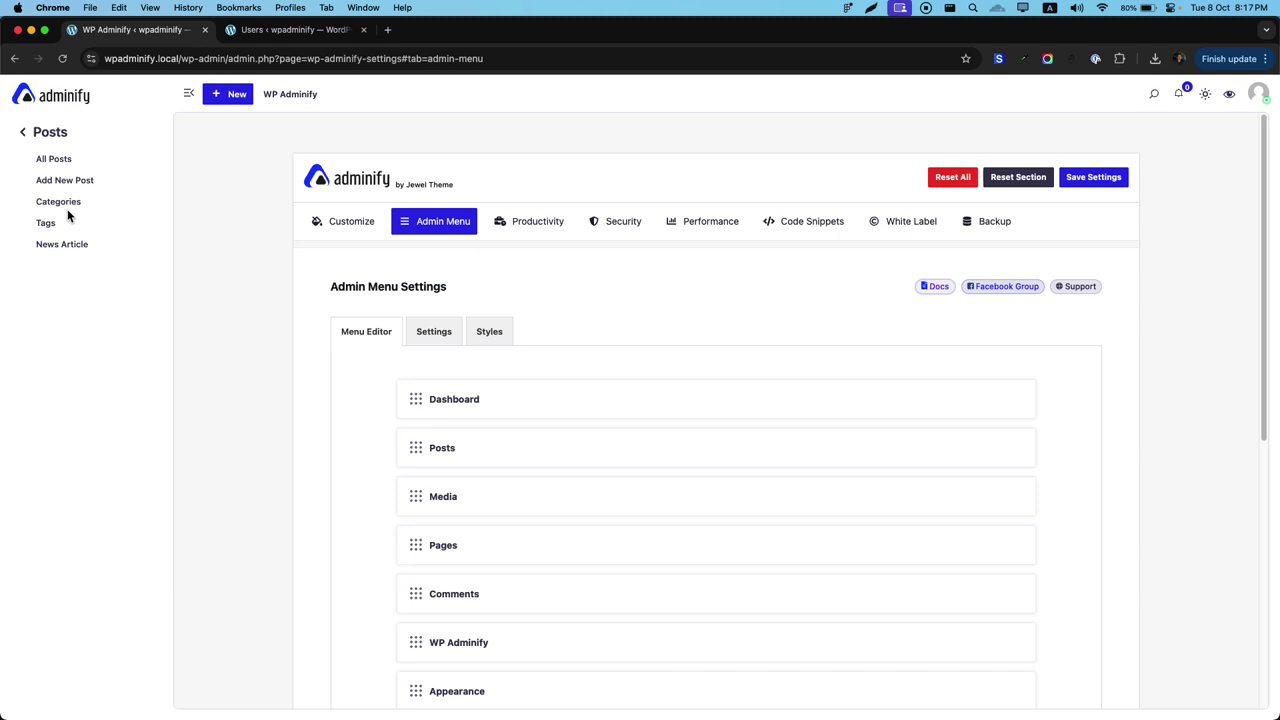
{"action": "left_click", "coordinate": [25, 136]}
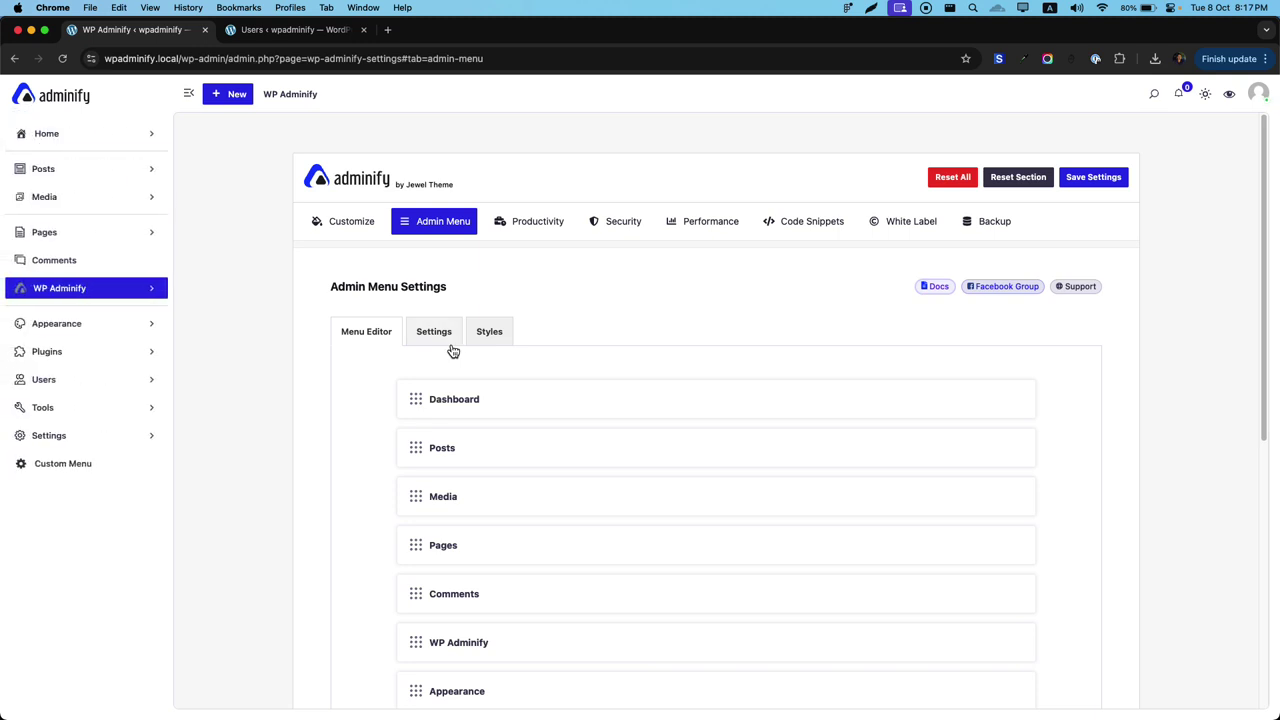
Set Sub Menu Style to Accordion, save, and reload.
{"action": "left_click", "coordinate": [444, 336]}
{"action": "left_click", "coordinate": [672, 463]}
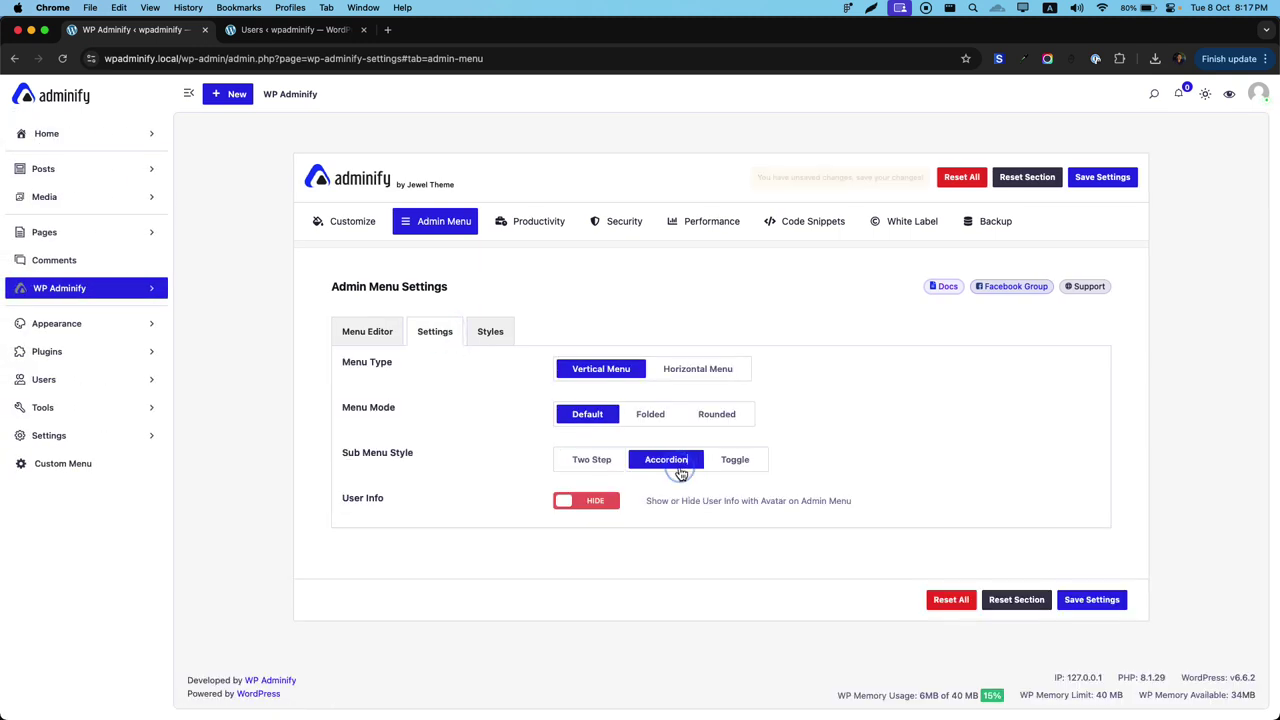
{"action": "key", "text": "super+s"}
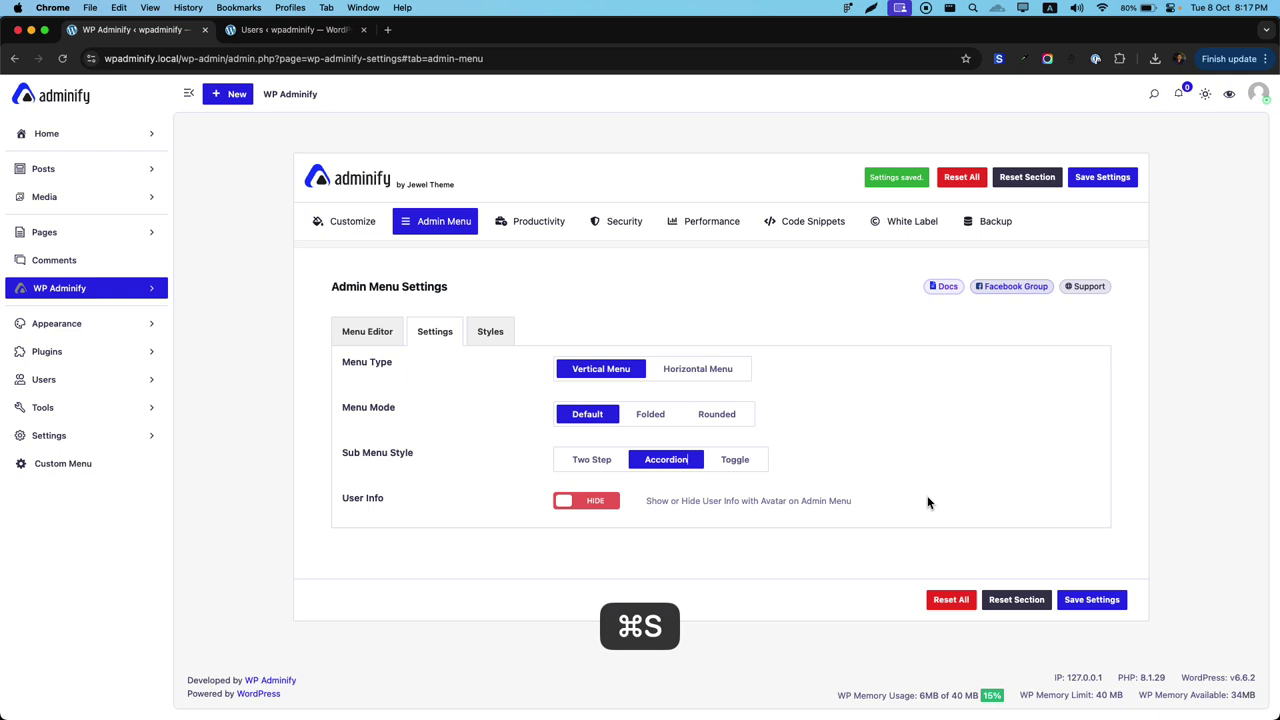
{"action": "key", "text": "super+r"}
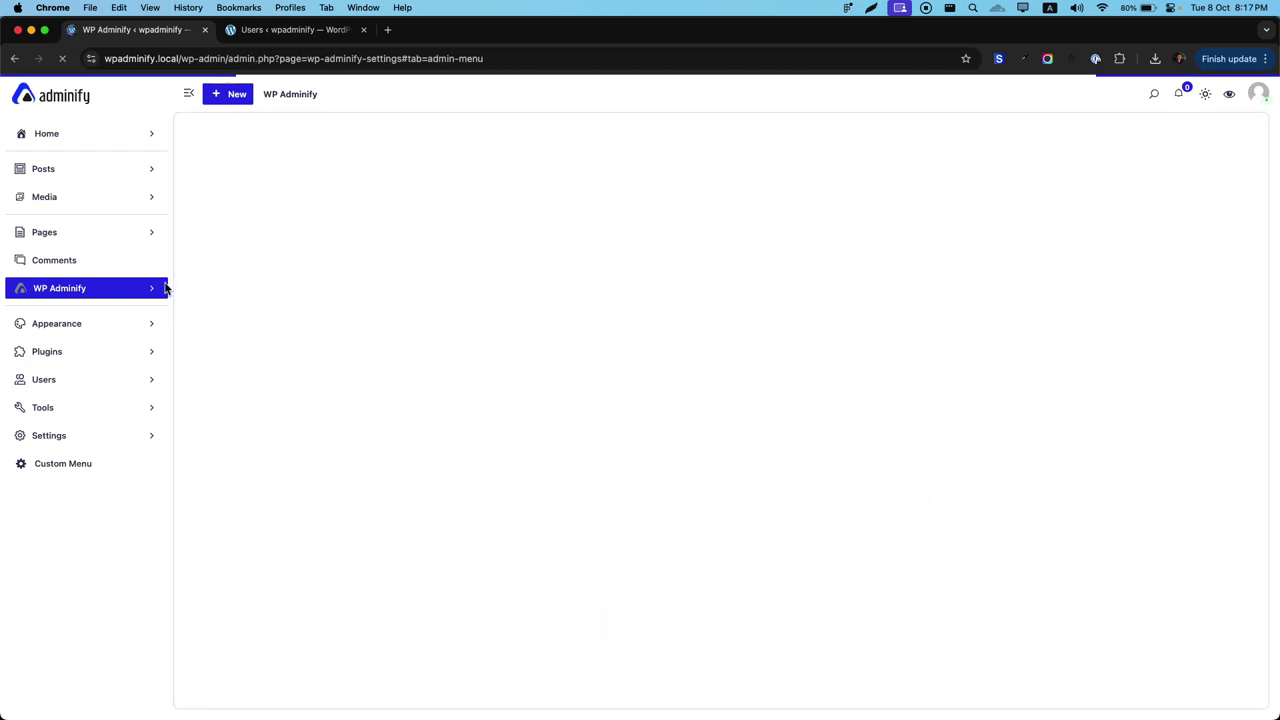
Expand WP Adminify, Appearance and Plugins in the sidebar, then reopen the menu layout options.
{"action": "left_click", "coordinate": [107, 291]}
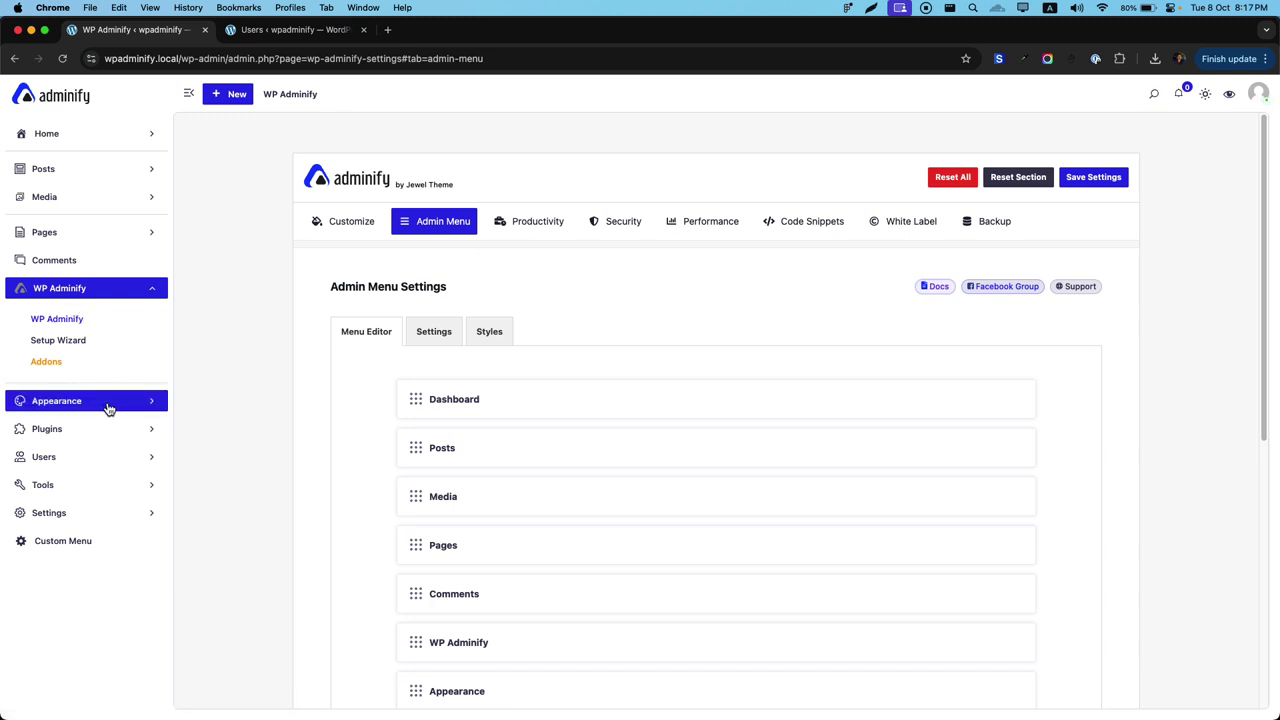
{"action": "left_click", "coordinate": [94, 403]}
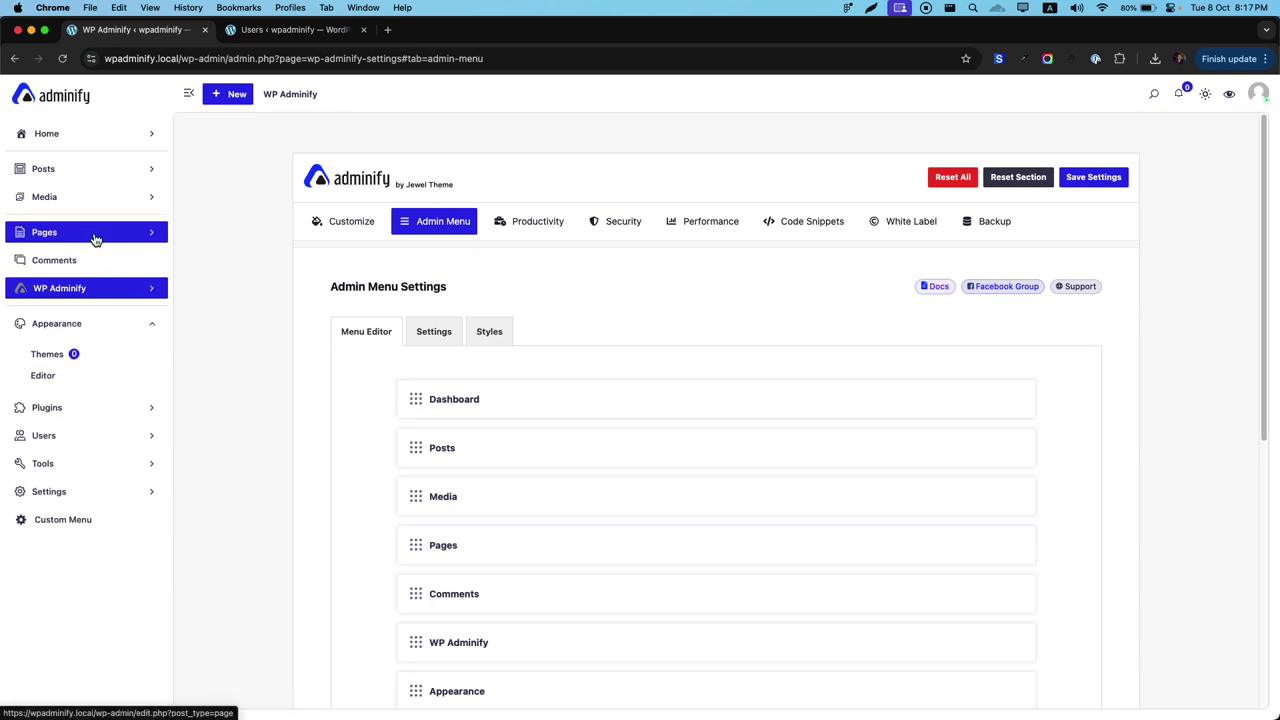
{"action": "left_click", "coordinate": [74, 408]}
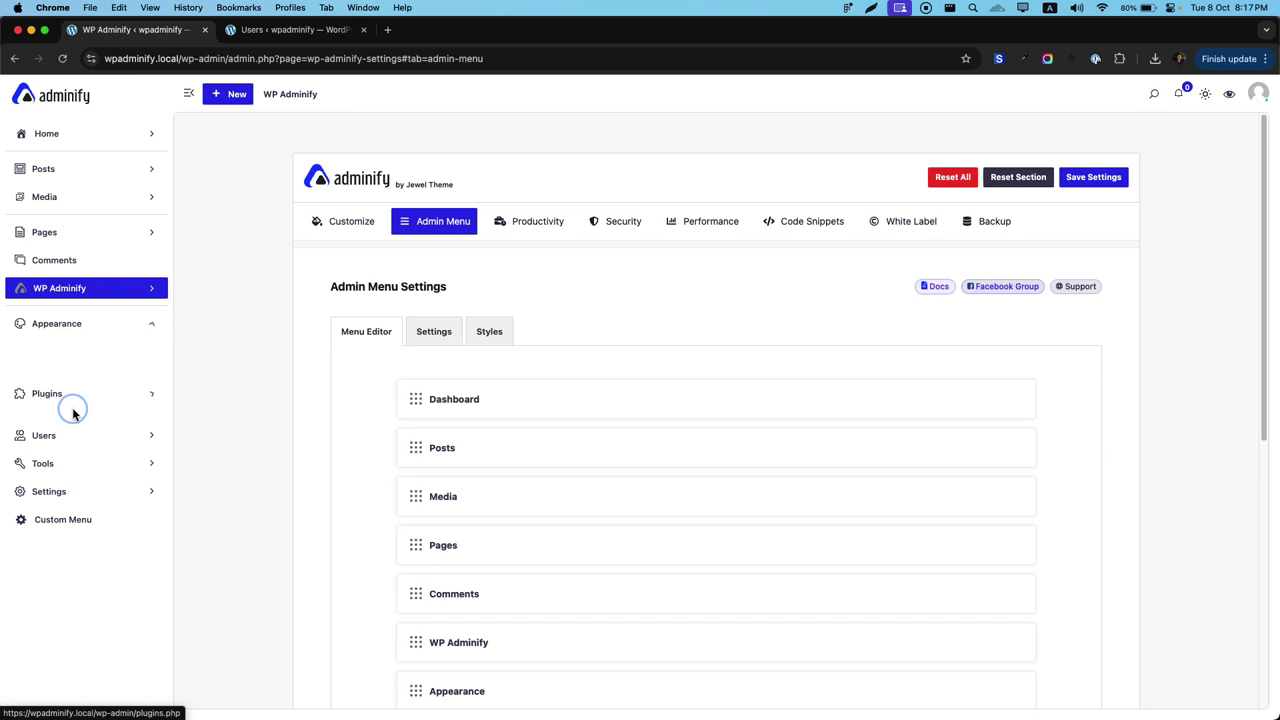
{"action": "left_click", "coordinate": [433, 336]}
Switch the Sub Menu Style to Toggle, save it, and reload the page.
{"action": "left_click", "coordinate": [740, 460]}
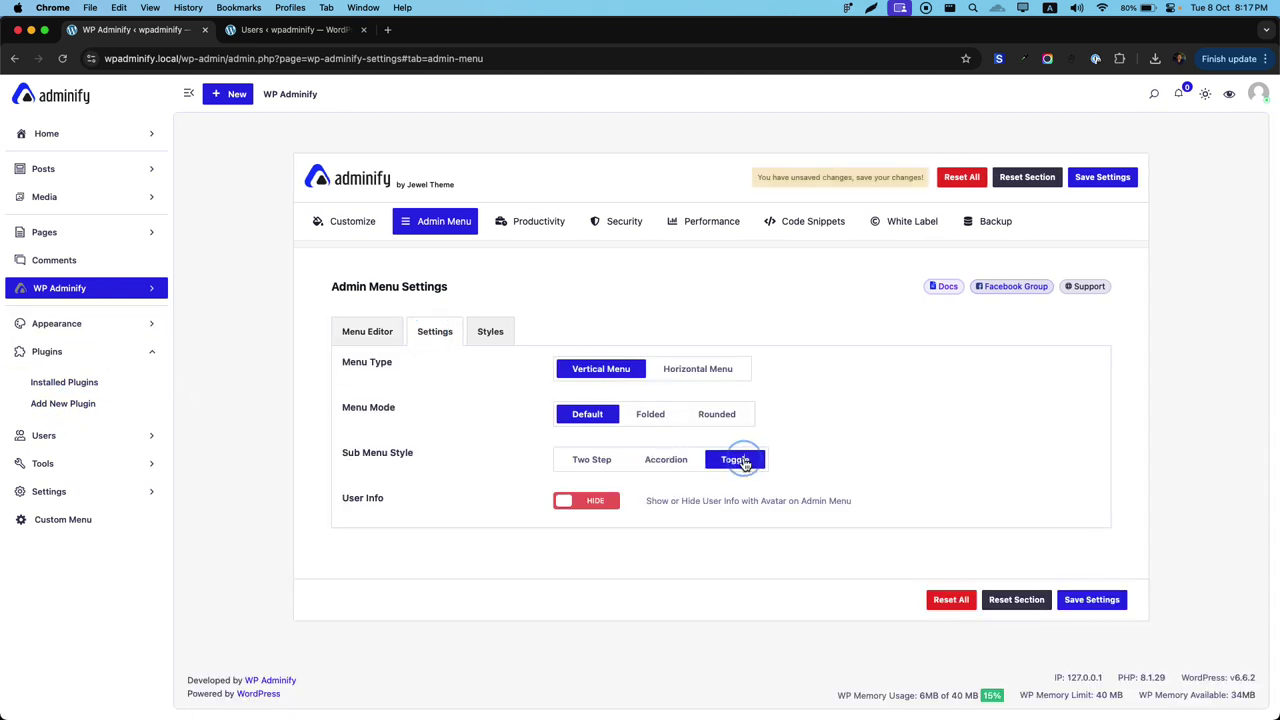
{"action": "left_click", "coordinate": [1112, 177]}
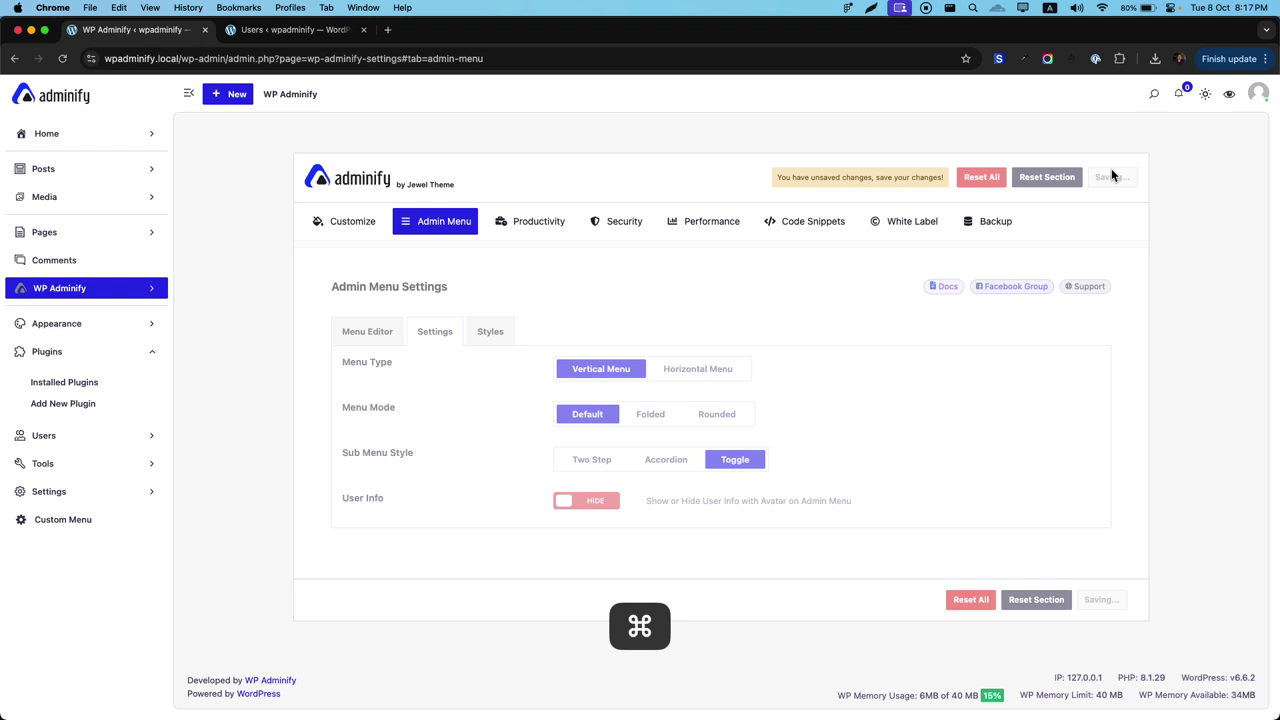
{"action": "key", "text": "super+r"}
{"action": "left_click", "coordinate": [600, 286]}
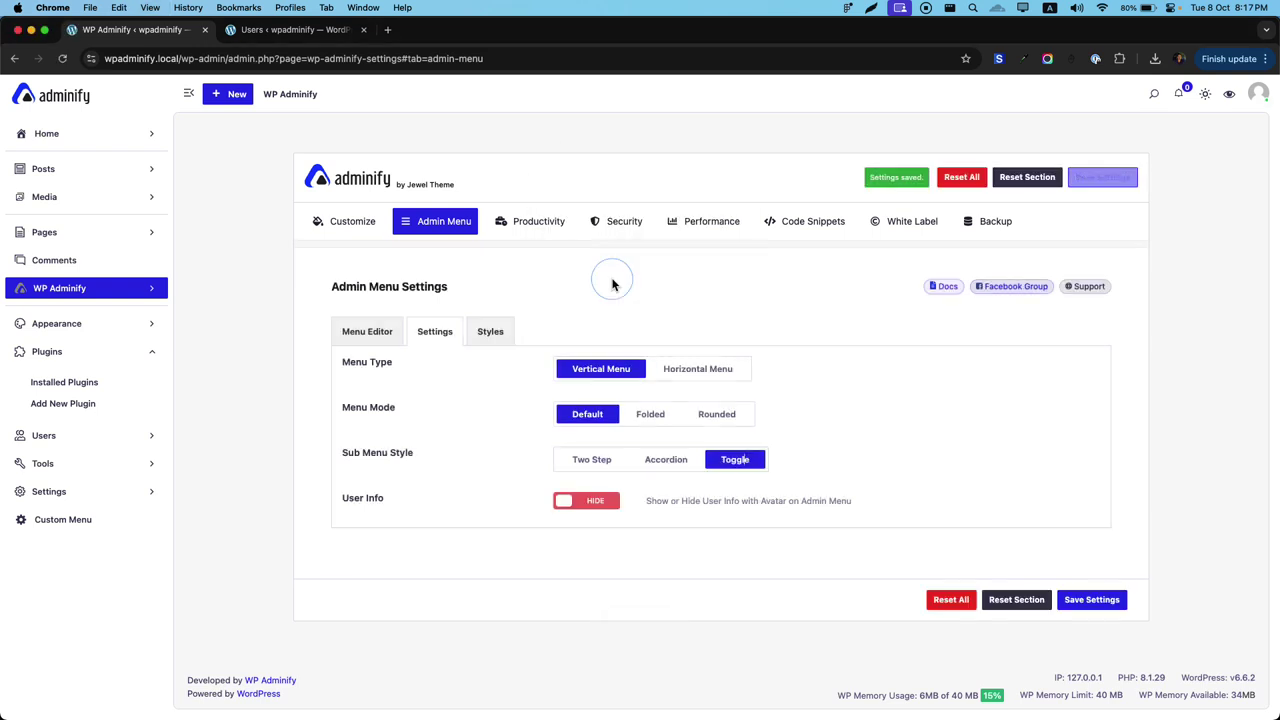
{"action": "key", "text": "super+r"}
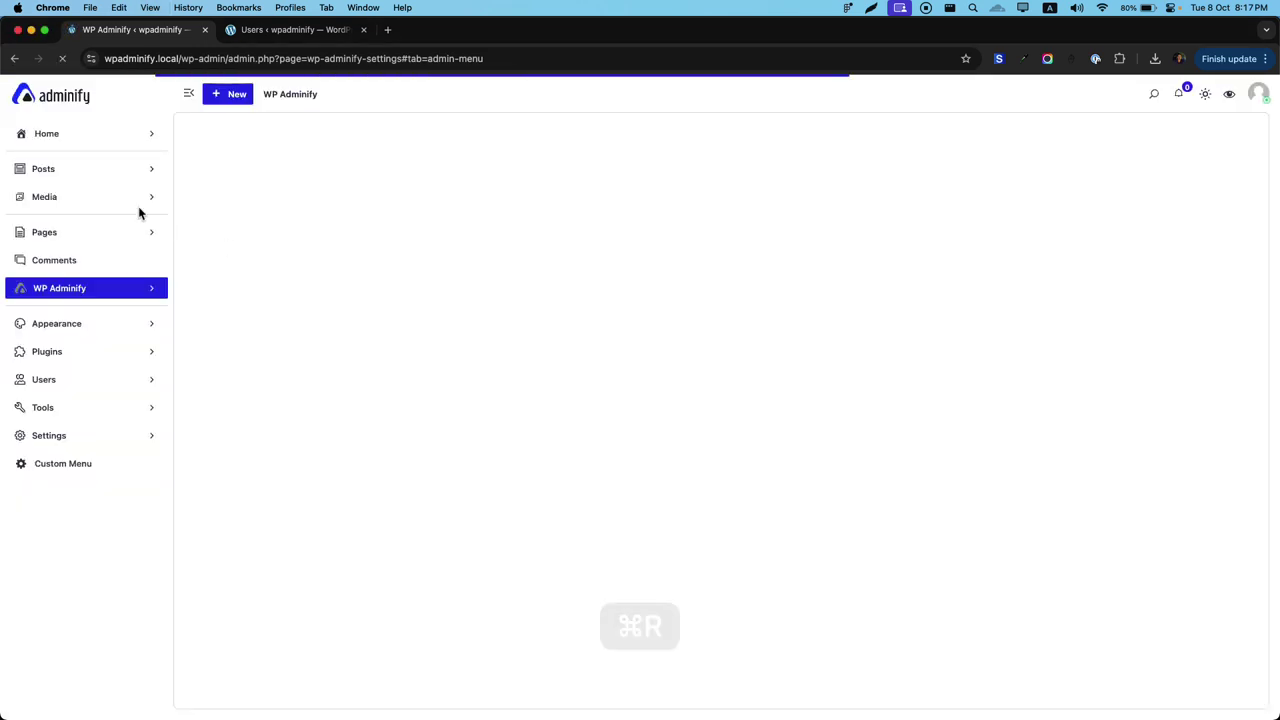
Expand Home, Posts, Pages and Appearance together, then set Sub Menu Style back to Accordion.
{"action": "left_click", "coordinate": [75, 136]}
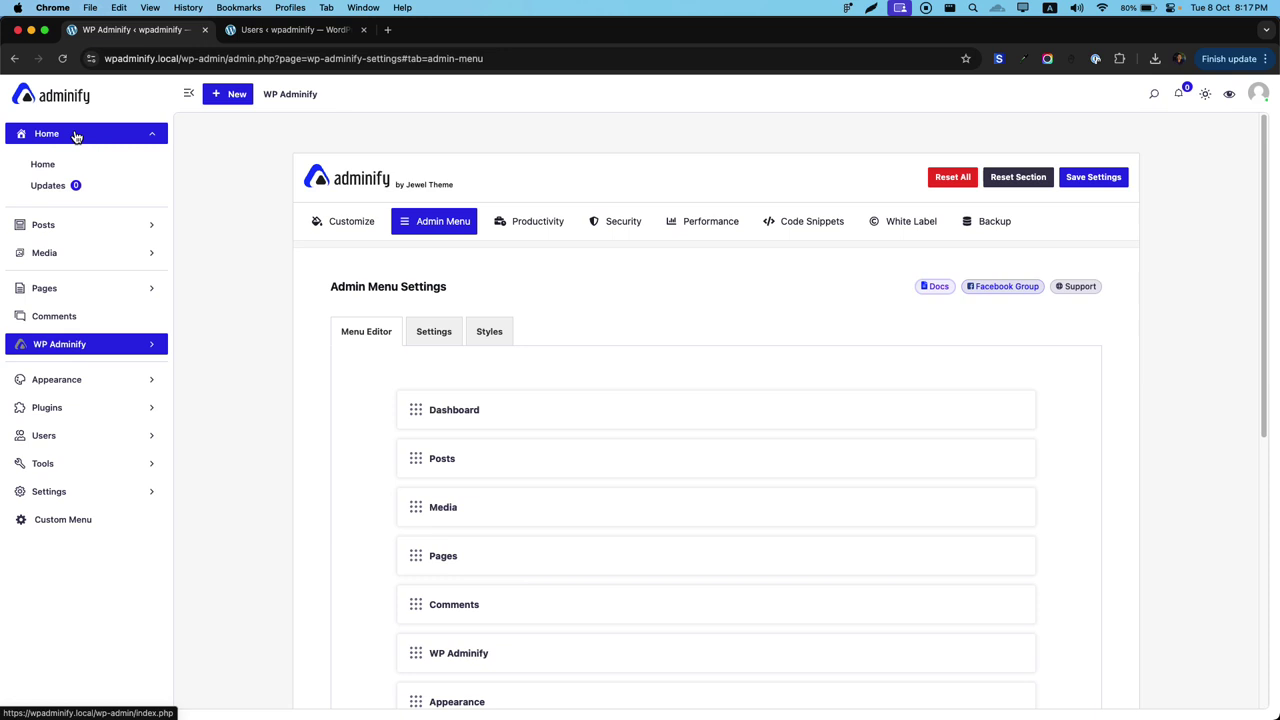
{"action": "left_click", "coordinate": [73, 226]}
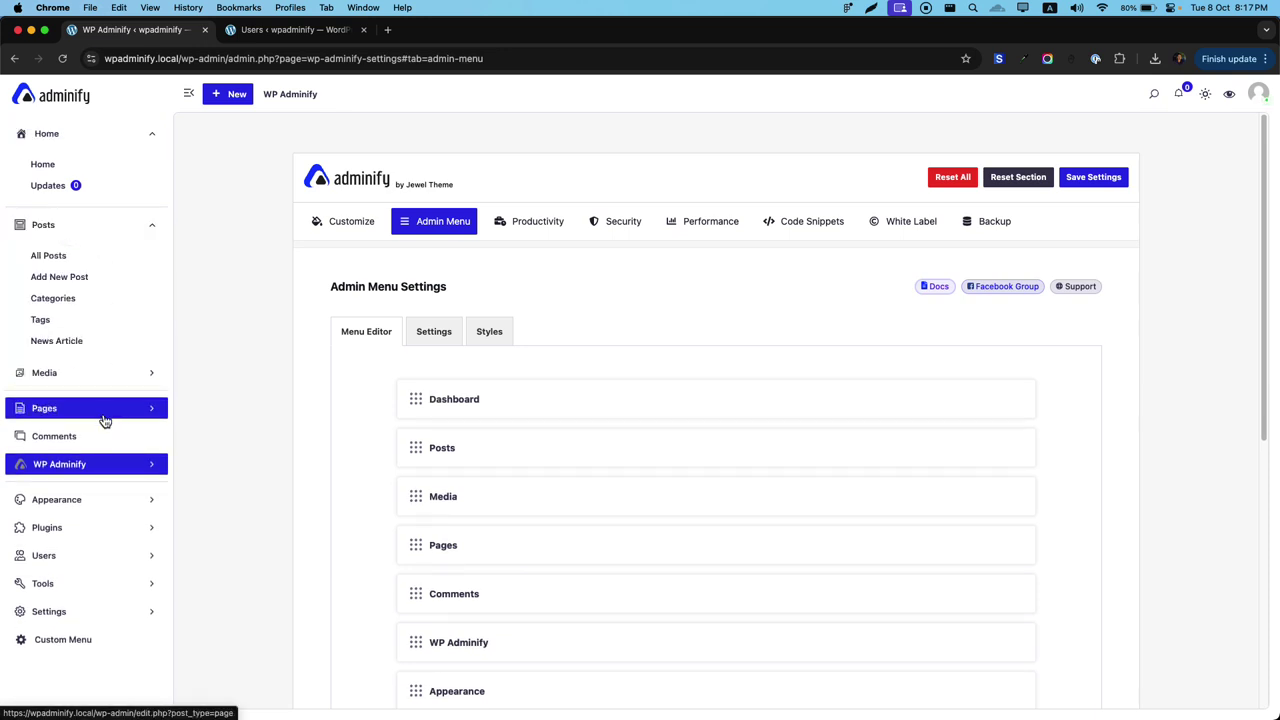
{"action": "left_click", "coordinate": [100, 407]}
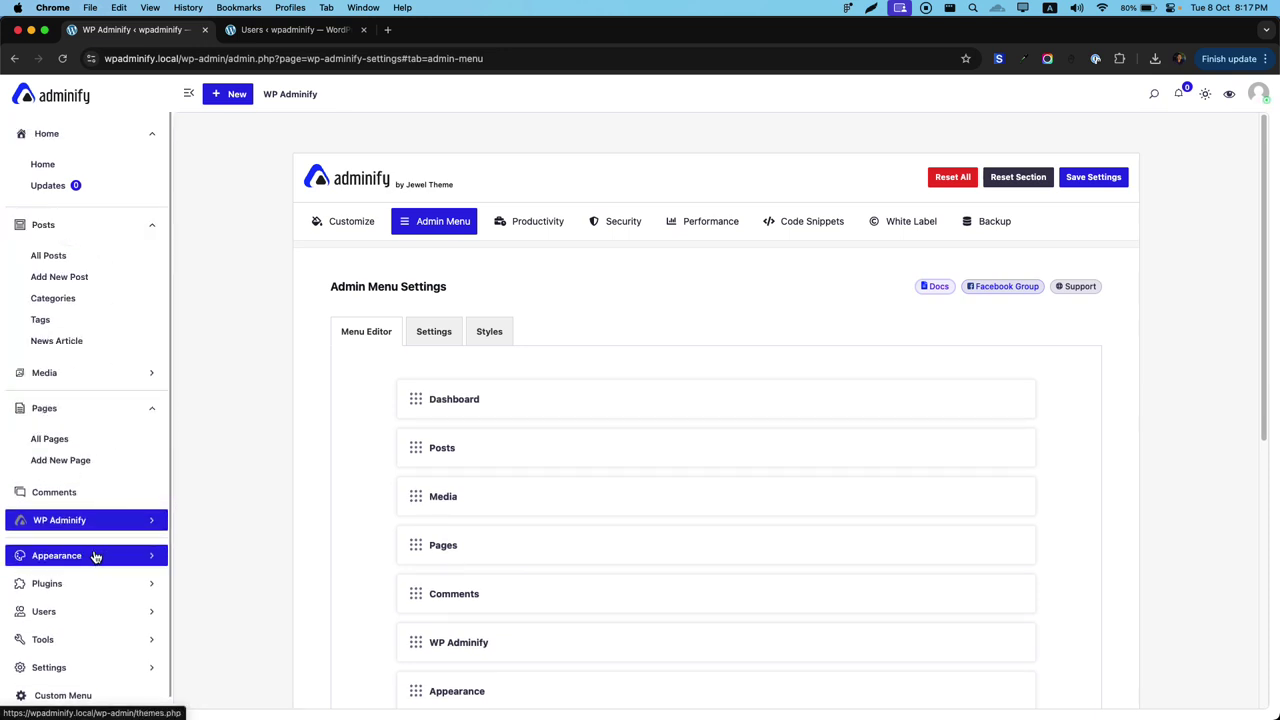
{"action": "left_click", "coordinate": [94, 556]}
{"action": "left_click", "coordinate": [434, 333]}
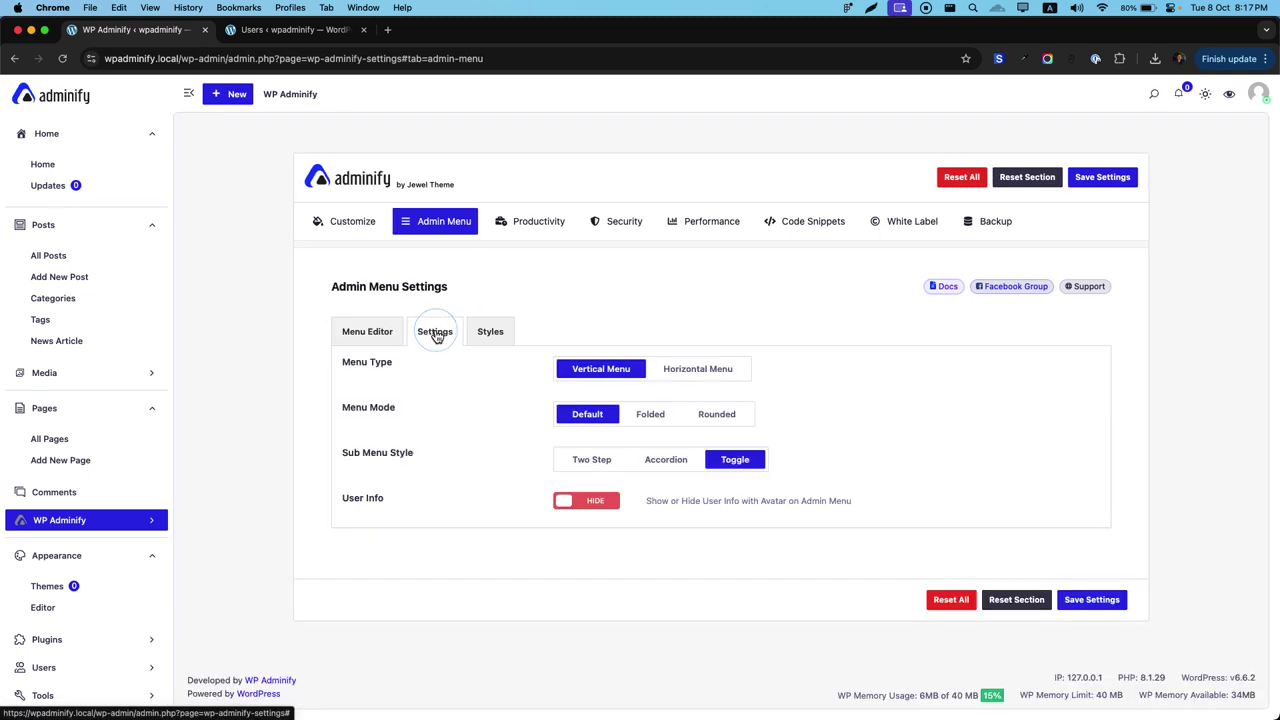
{"action": "left_click", "coordinate": [661, 466]}
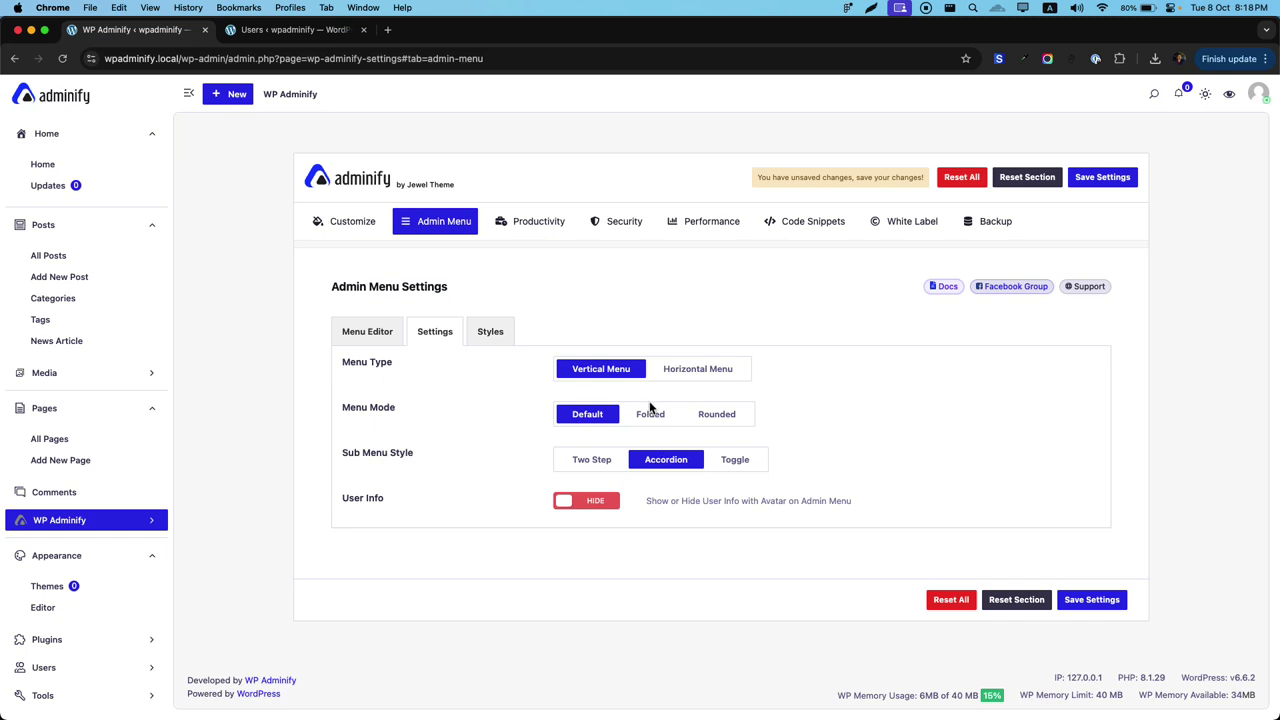
Set Menu Mode to Rounded, save and reload to see the rounded sidebar items.
{"action": "left_click", "coordinate": [716, 416]}
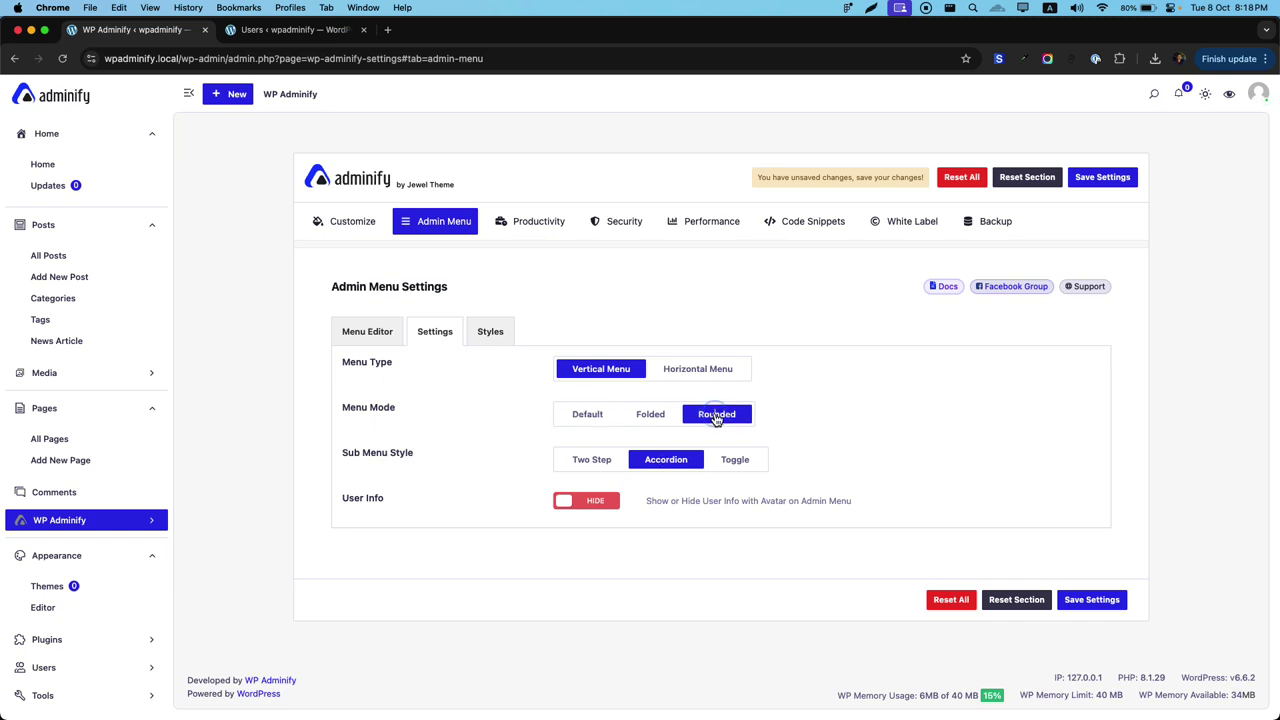
{"action": "left_click", "coordinate": [1096, 177]}
{"action": "key", "text": "super+r"}
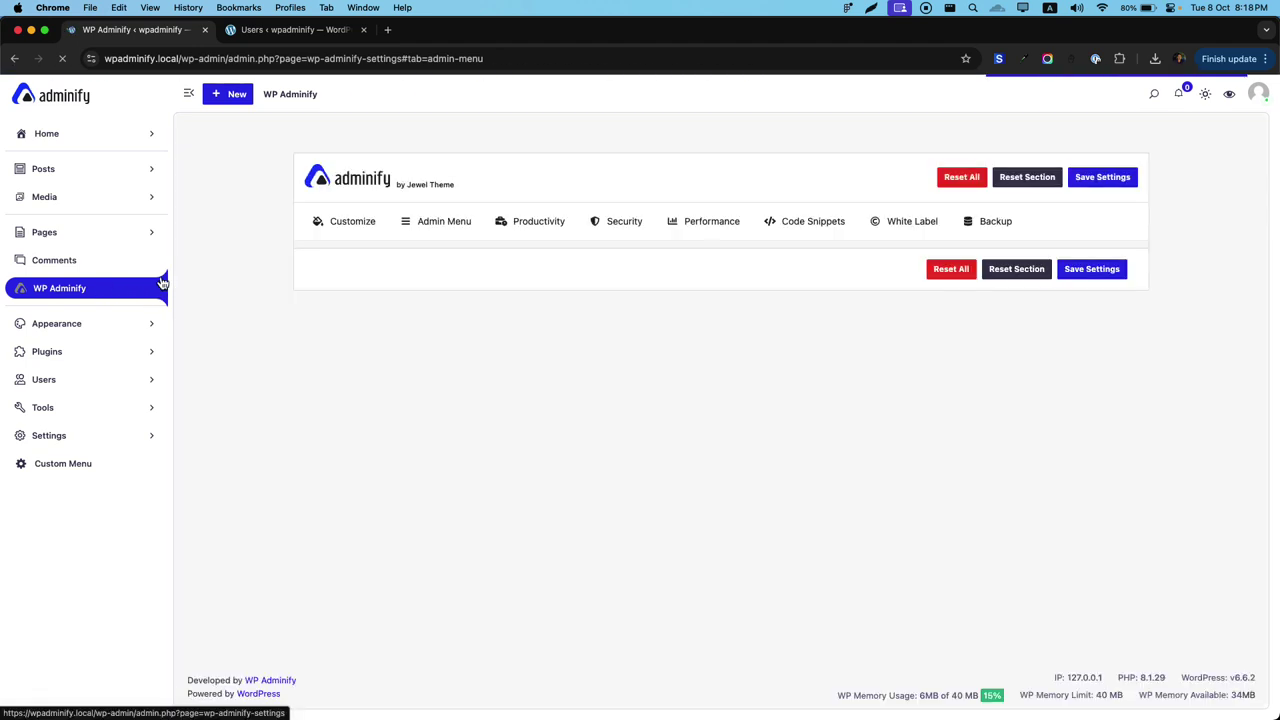
{"action": "left_click", "coordinate": [140, 300]}
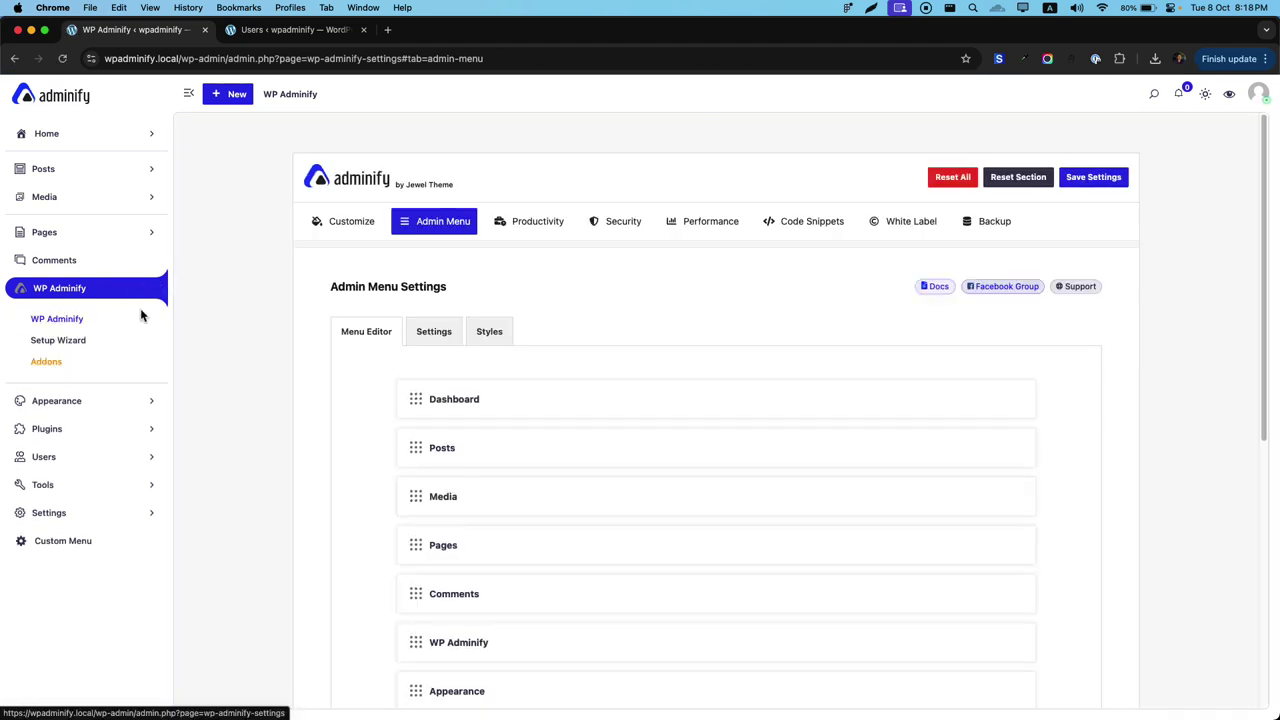
{"action": "left_click", "coordinate": [430, 332]}
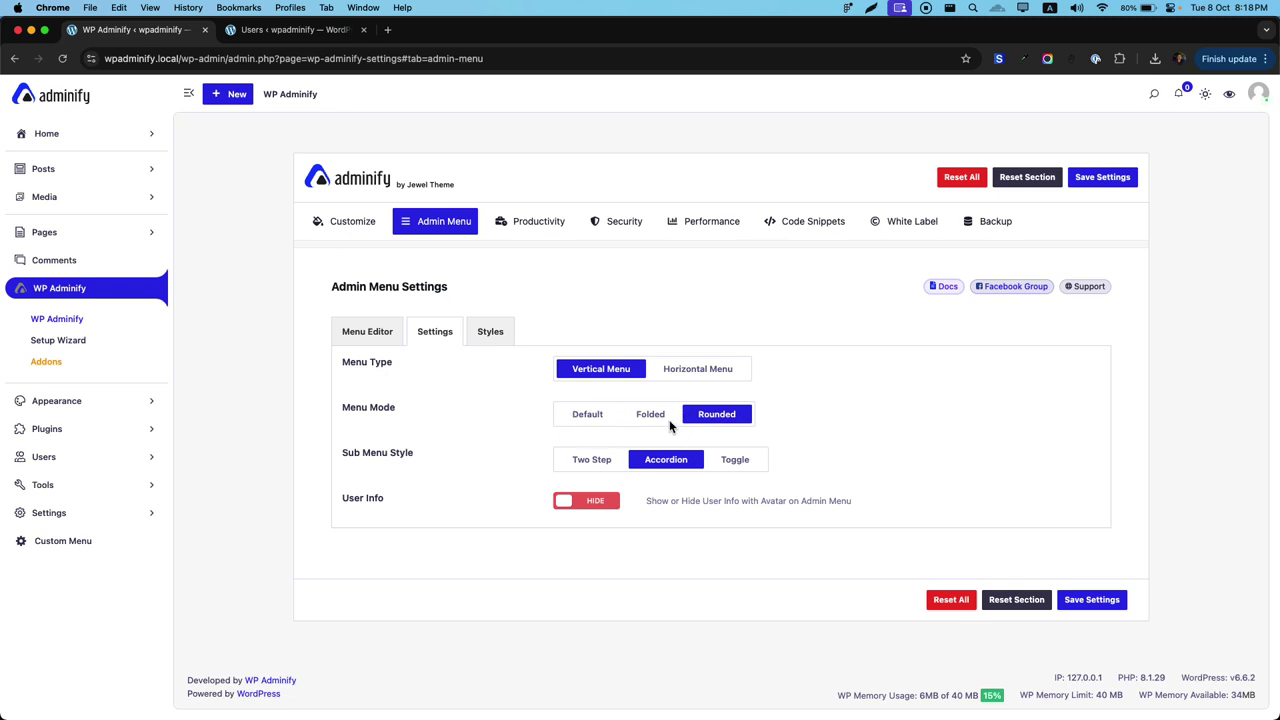
Switch the admin menu to the Horizontal Menu layout, save and reload.
{"action": "left_click", "coordinate": [698, 369]}
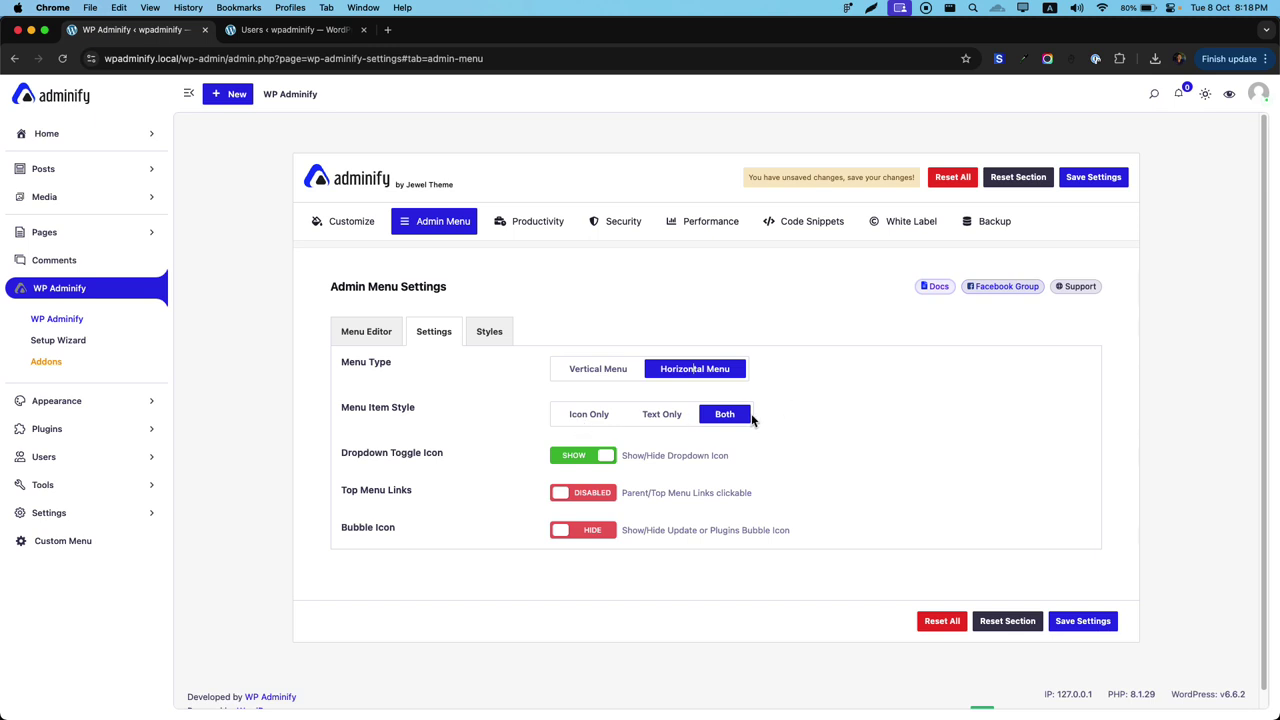
{"action": "key", "text": "super+s"}
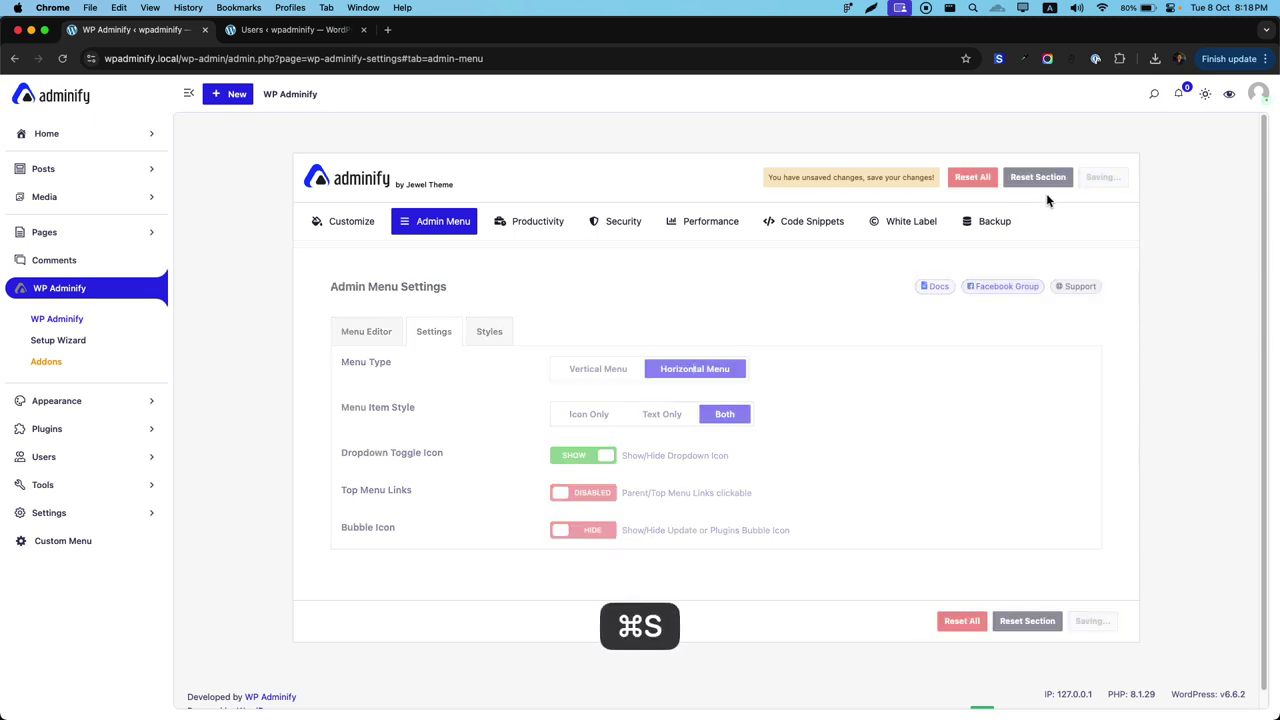
{"action": "key", "text": "super+r"}
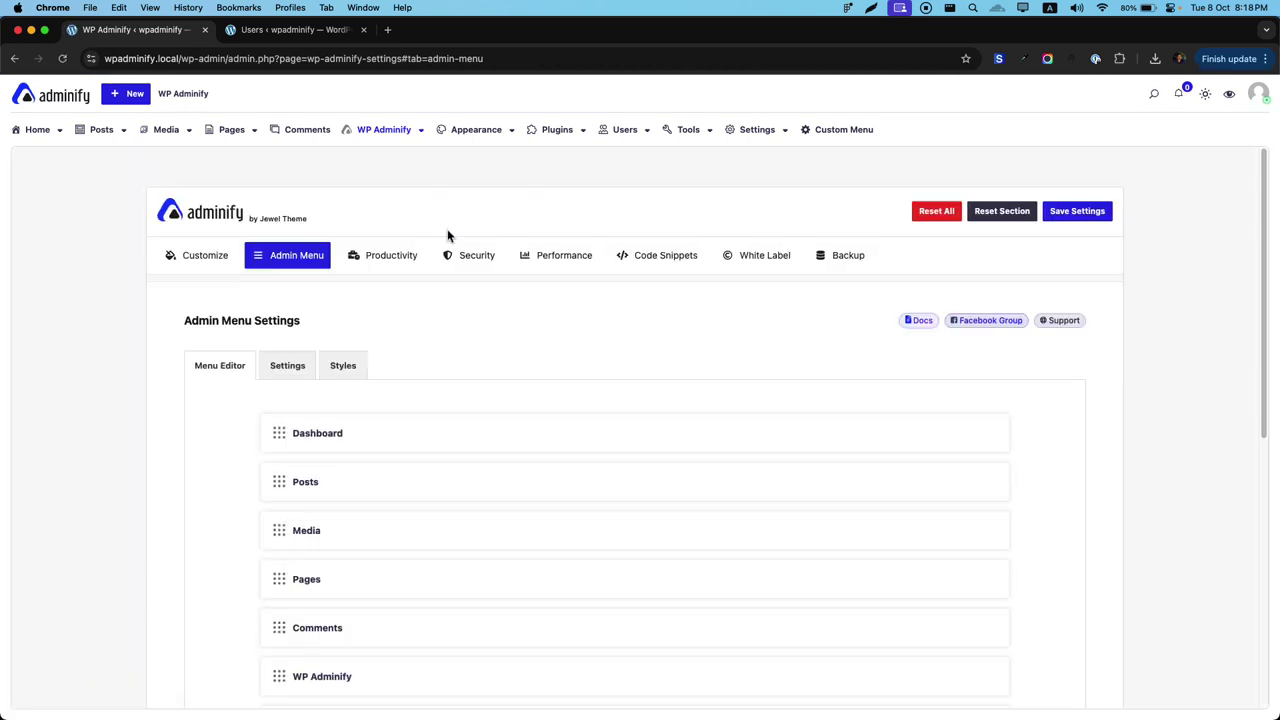
Try the Icon Only item style, then save Text Only for the top menu and reload.
{"action": "left_click", "coordinate": [289, 367]}
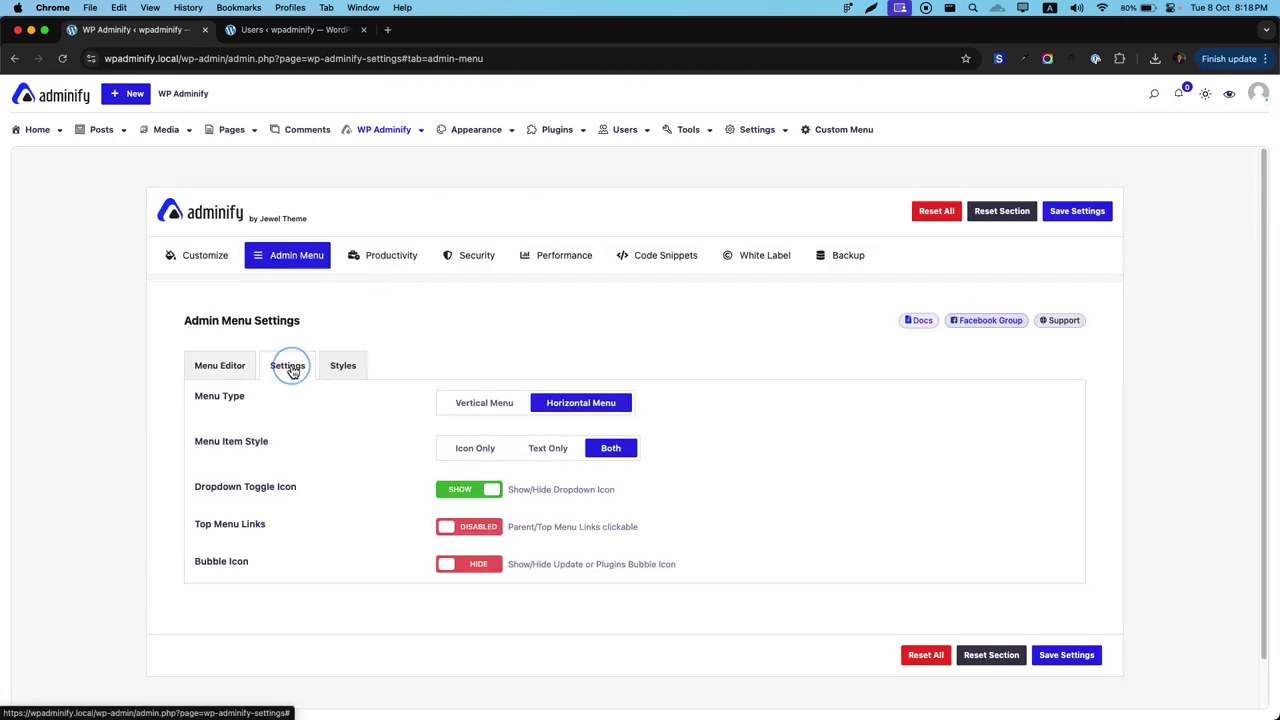
{"action": "left_click", "coordinate": [486, 450]}
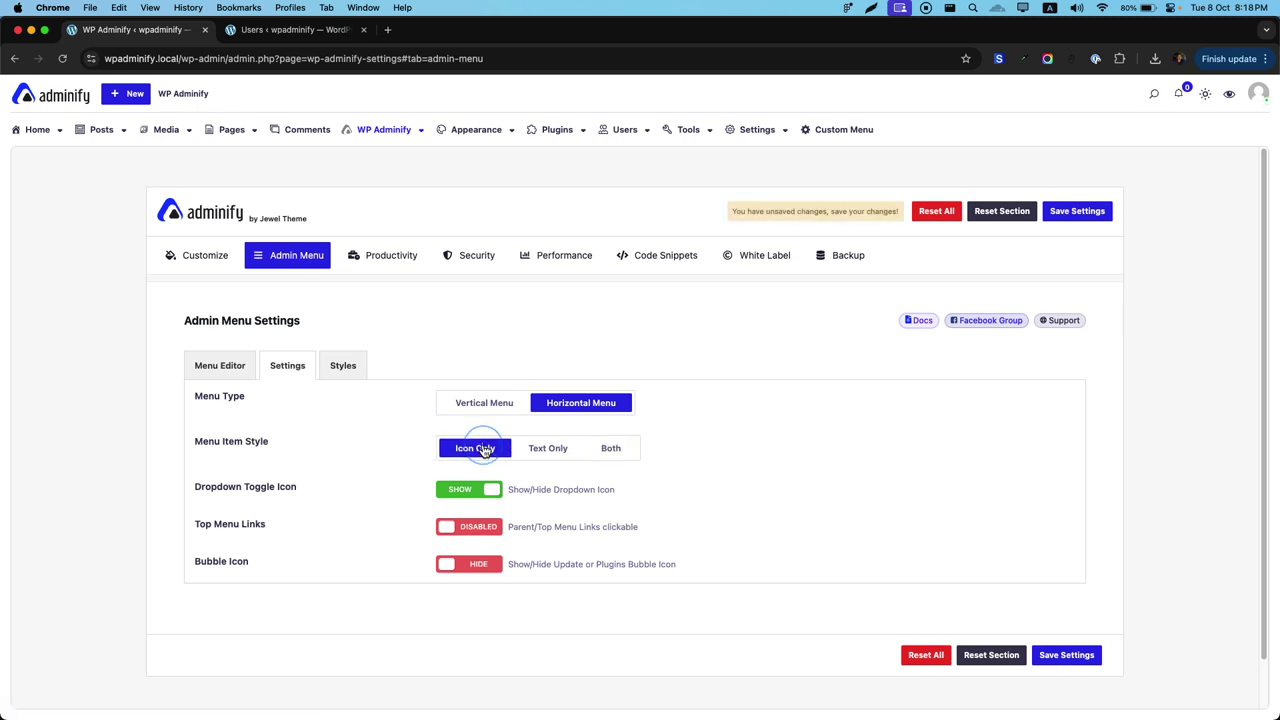
{"action": "left_click", "coordinate": [1080, 215]}
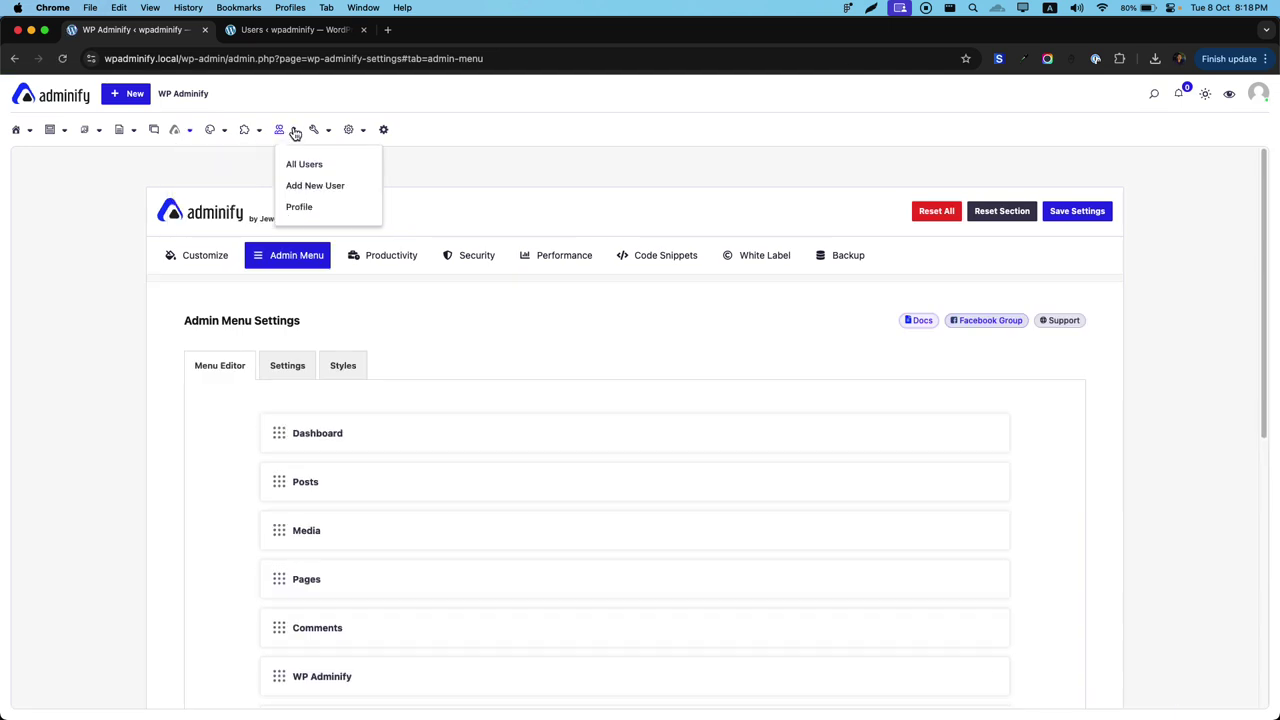
{"action": "left_click", "coordinate": [287, 366]}
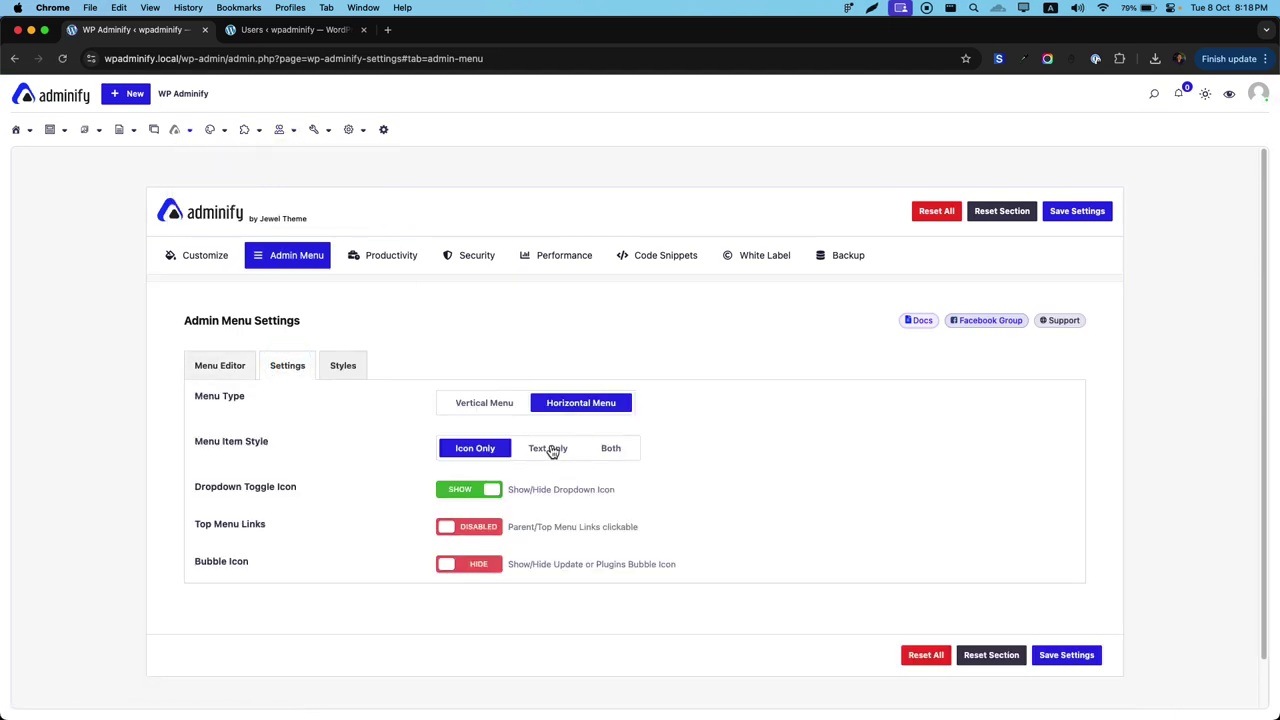
{"action": "left_click", "coordinate": [550, 448]}
{"action": "left_click", "coordinate": [1068, 212]}
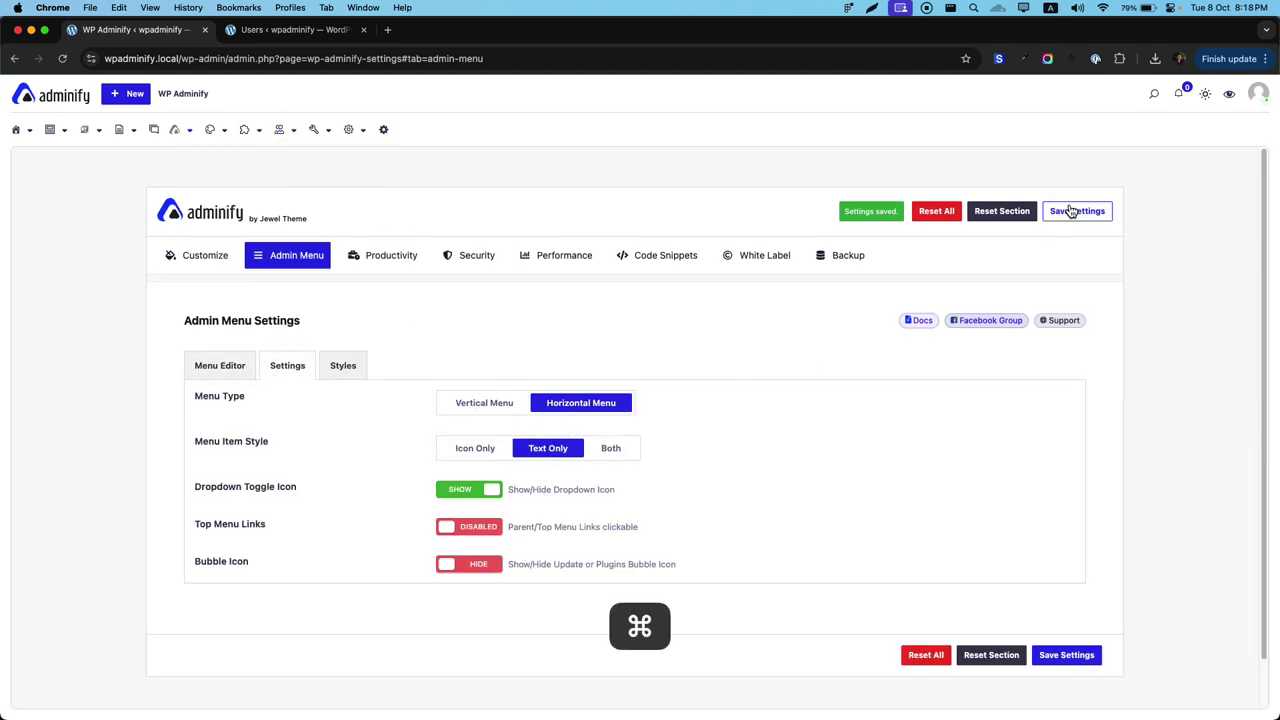
{"action": "key", "text": "super+r"}
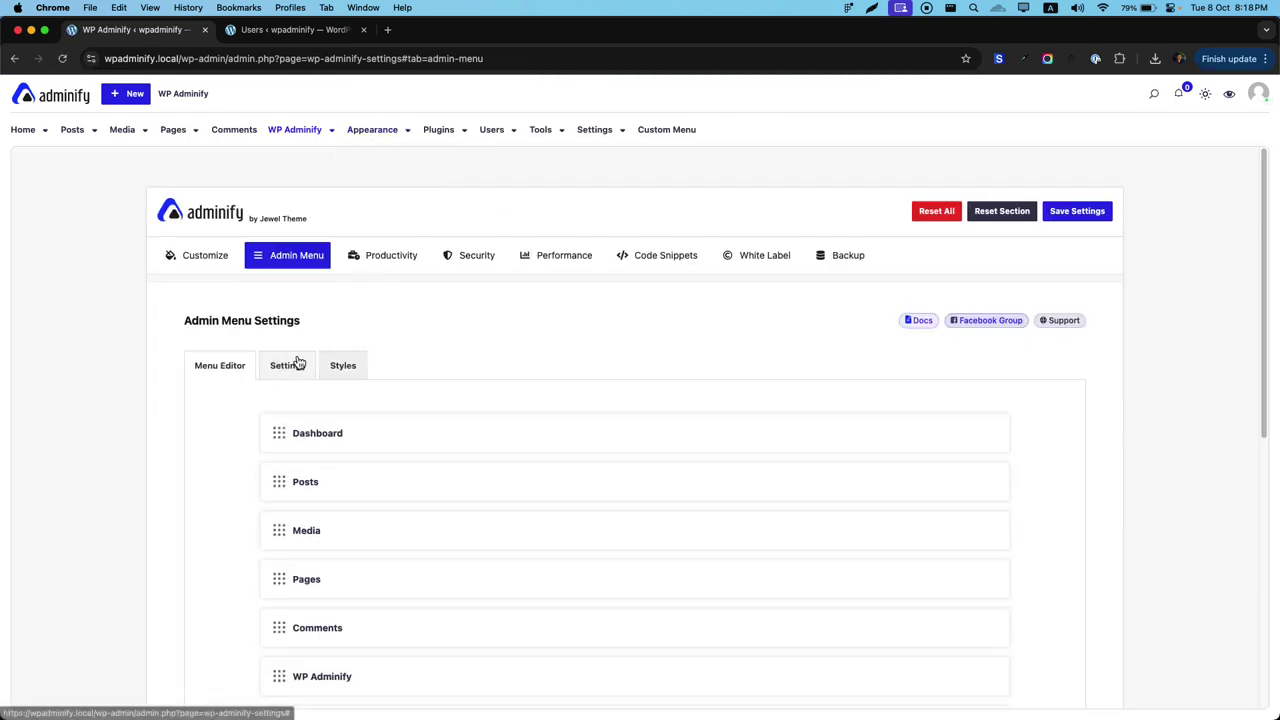
Hide the dropdown toggle icons on horizontal menu items, save and reload.
{"action": "left_click", "coordinate": [290, 362]}
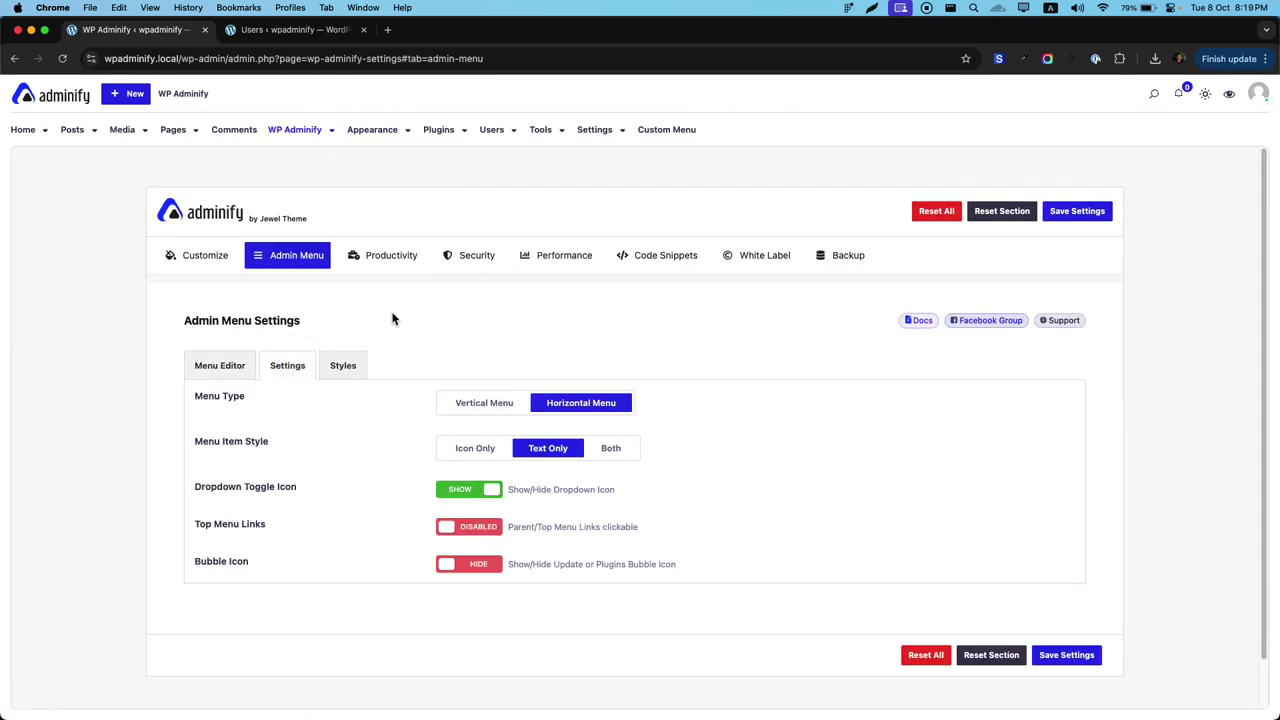
{"action": "left_click", "coordinate": [474, 490]}
{"action": "left_click", "coordinate": [1068, 209]}
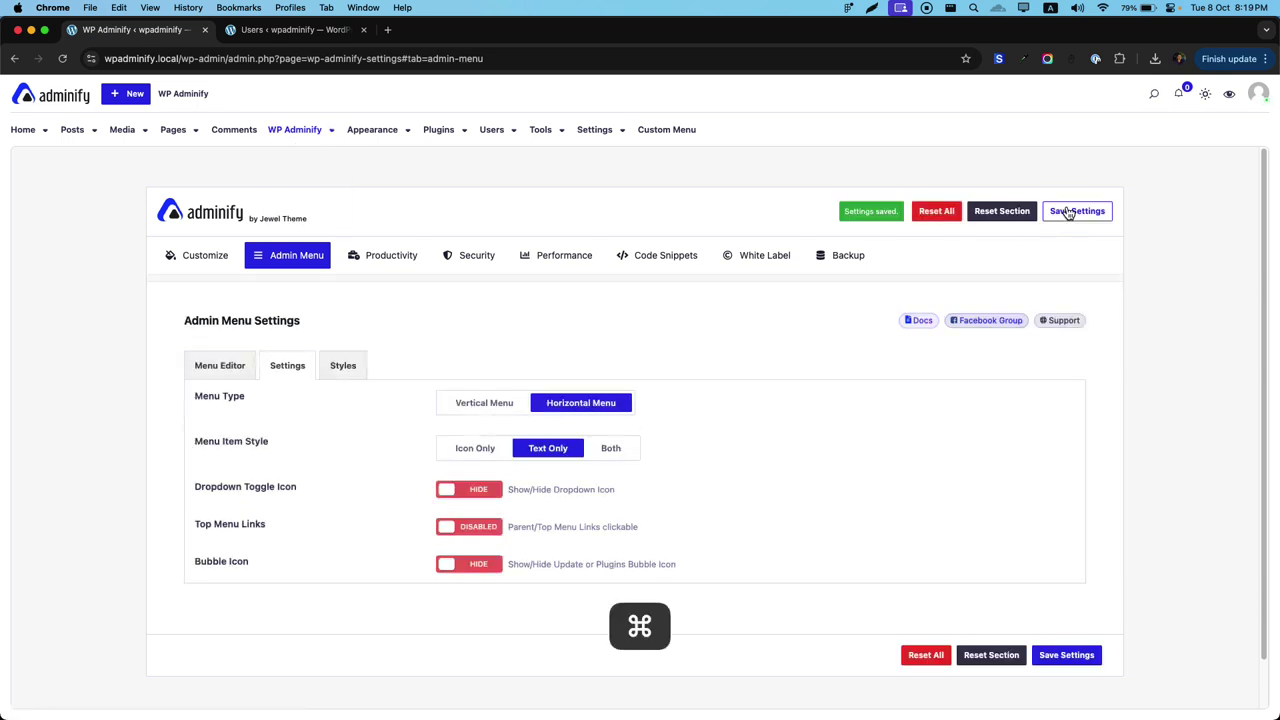
{"action": "key", "text": "super+r"}
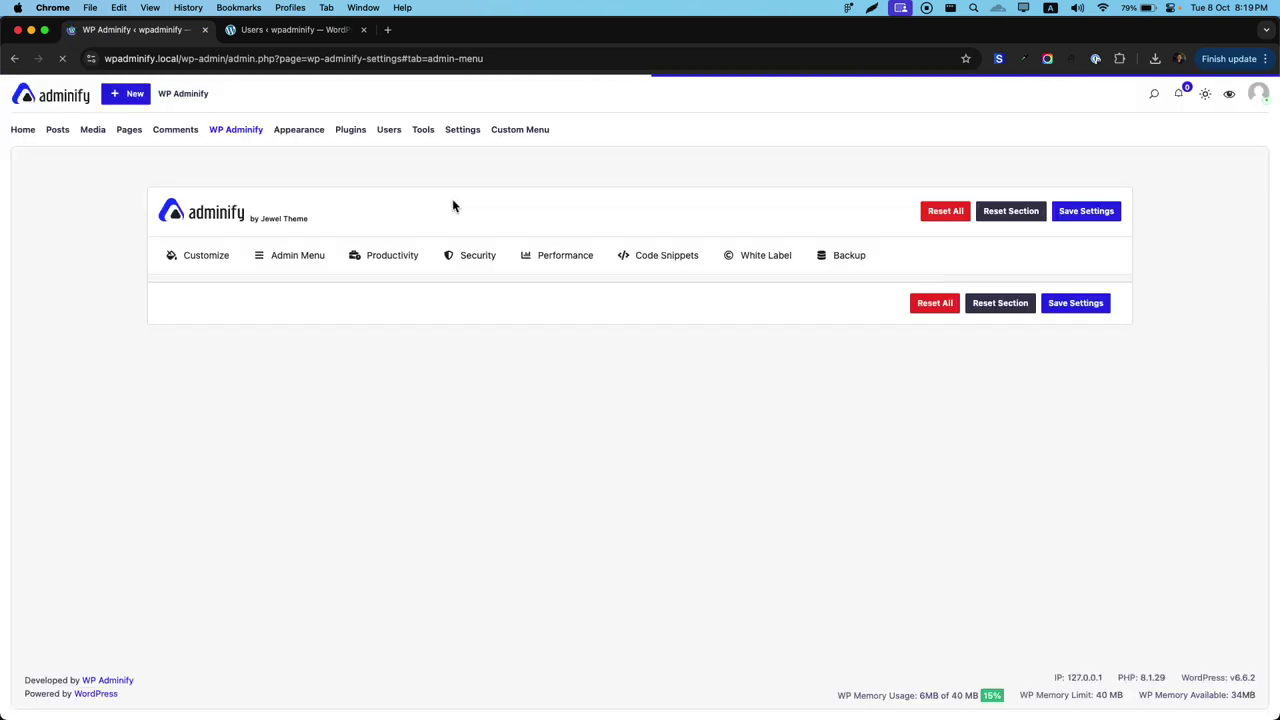
{"action": "mouse_move", "coordinate": [346, 121]}
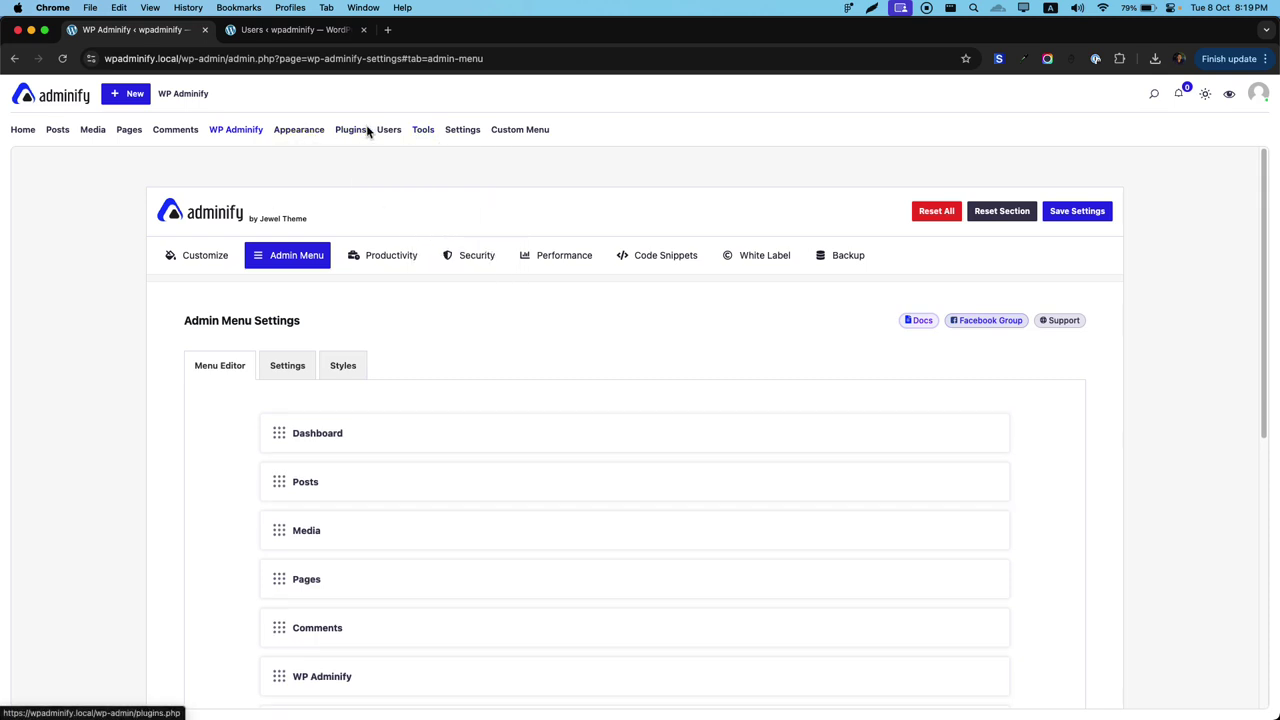
{"action": "left_click", "coordinate": [287, 367]}
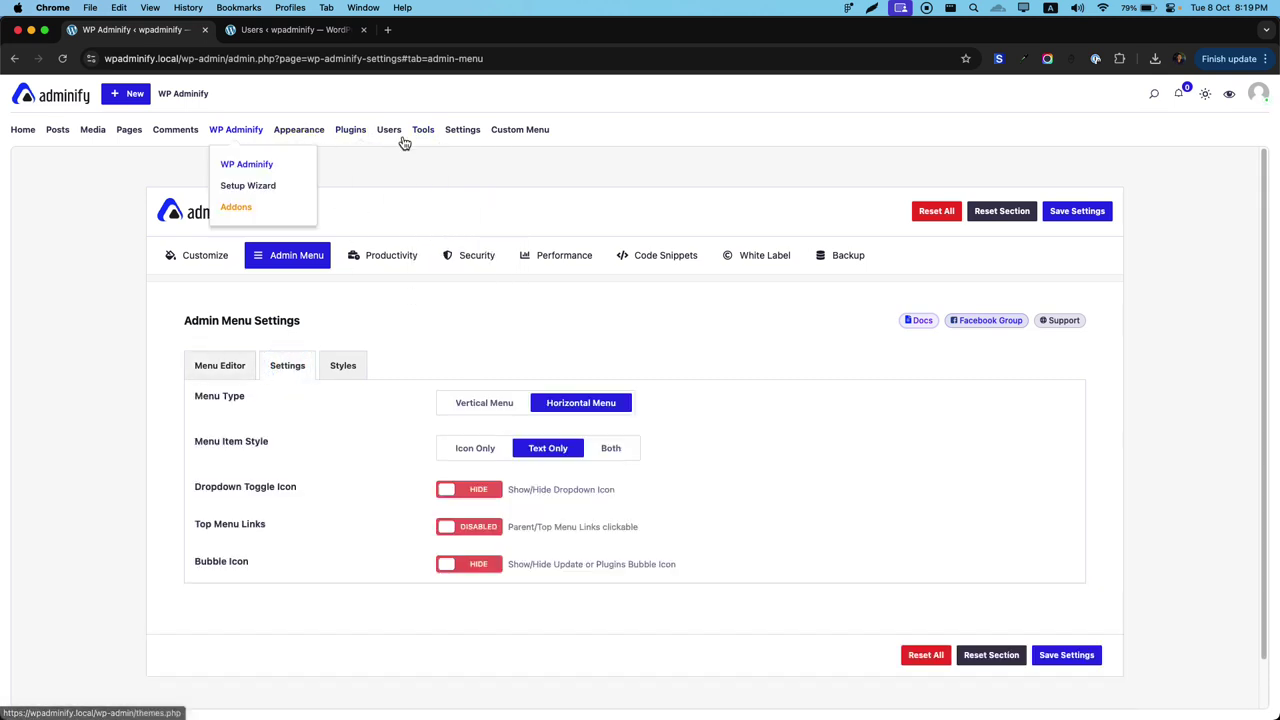
Return to a Vertical Menu in Default mode, save and reload.
{"action": "left_click", "coordinate": [468, 404]}
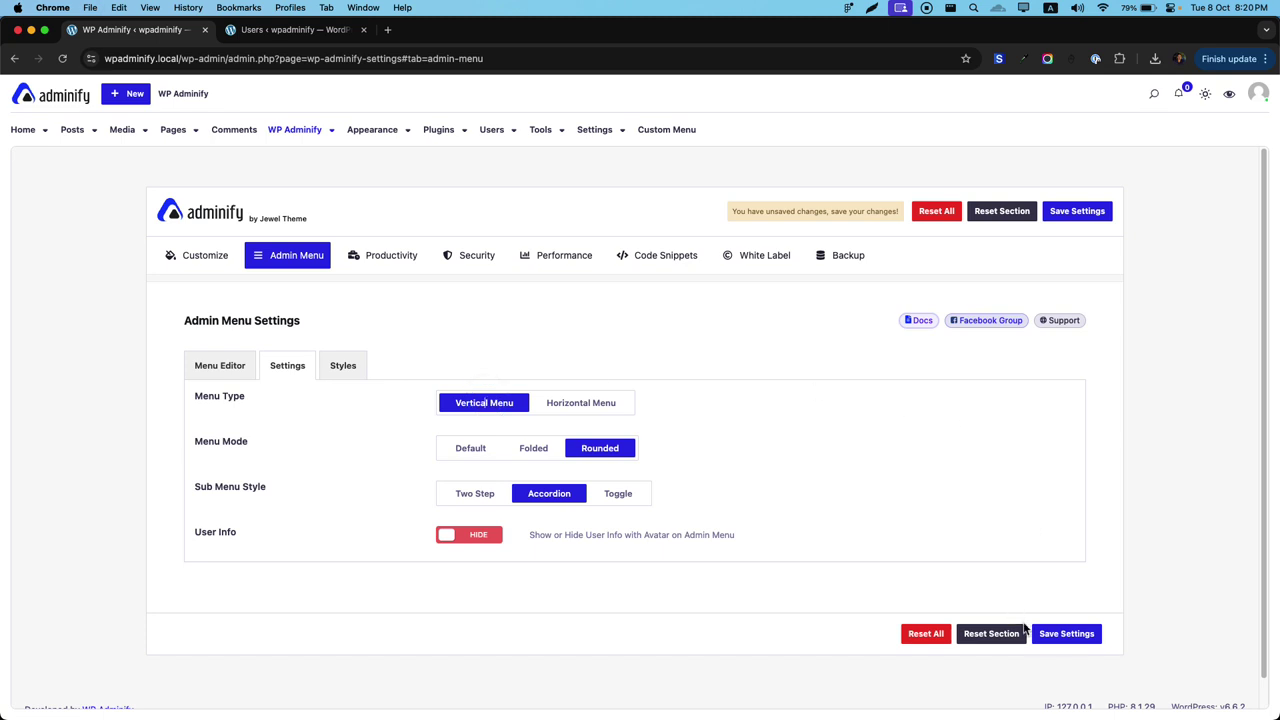
{"action": "left_click", "coordinate": [466, 451]}
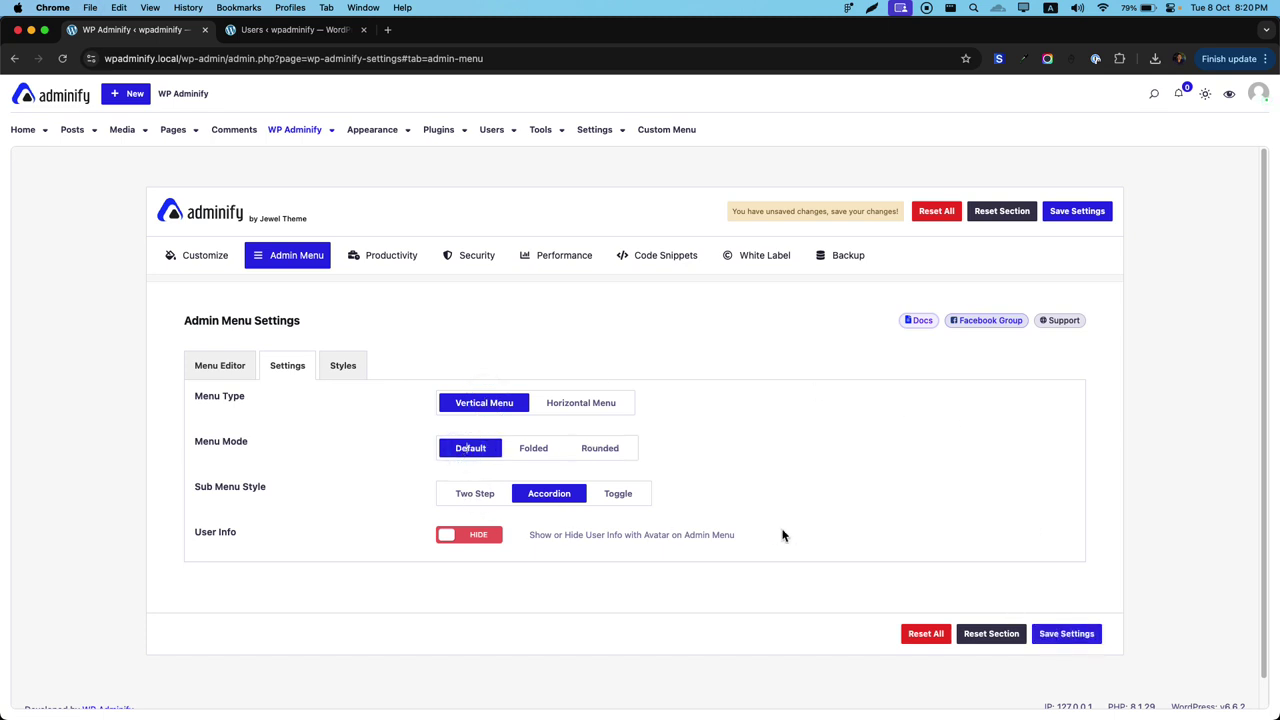
{"action": "left_click", "coordinate": [1064, 636]}
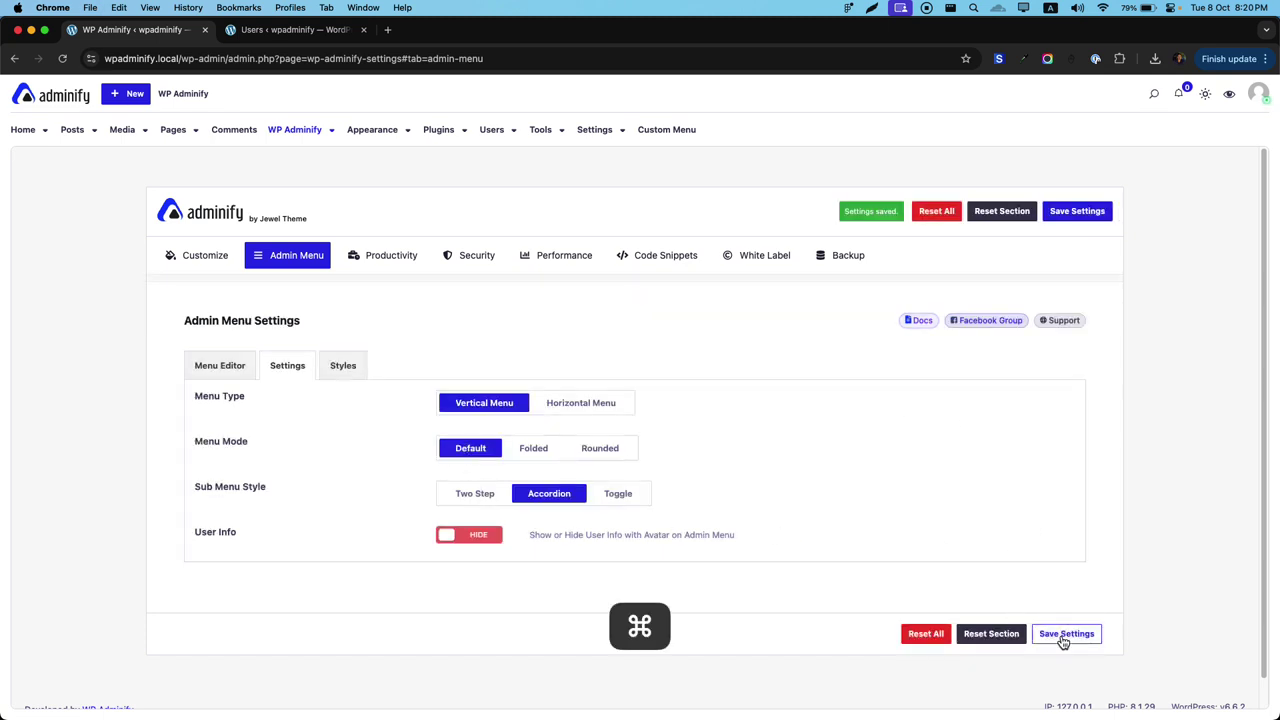
{"action": "key", "text": "super+r"}
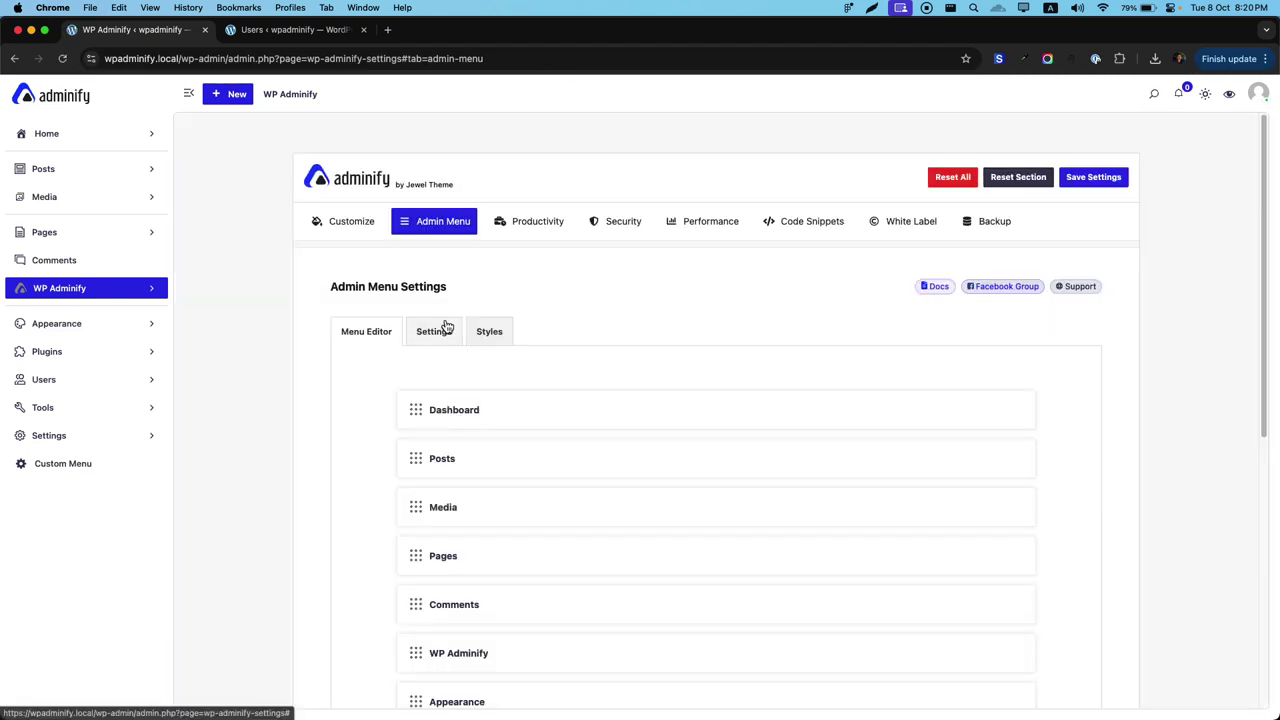
Set the admin menu font size to 20 px, save and reload.
{"action": "left_click", "coordinate": [489, 332]}
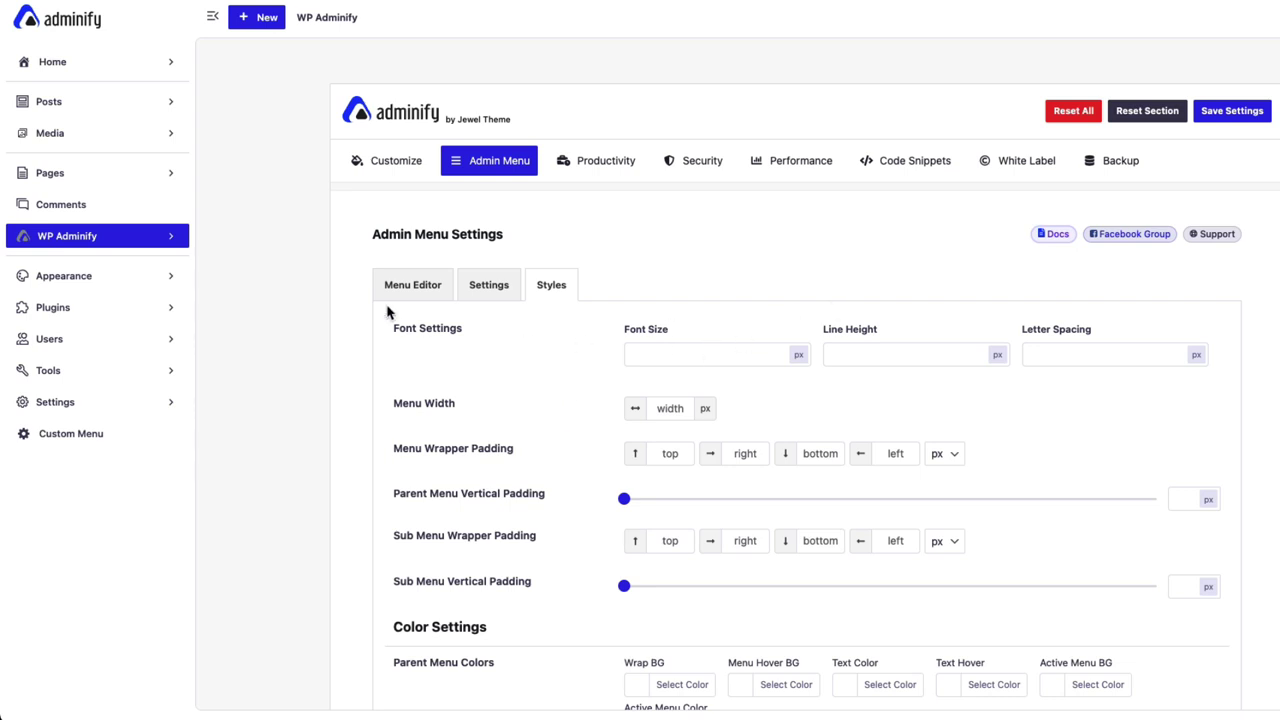
{"action": "left_click", "coordinate": [689, 349]}
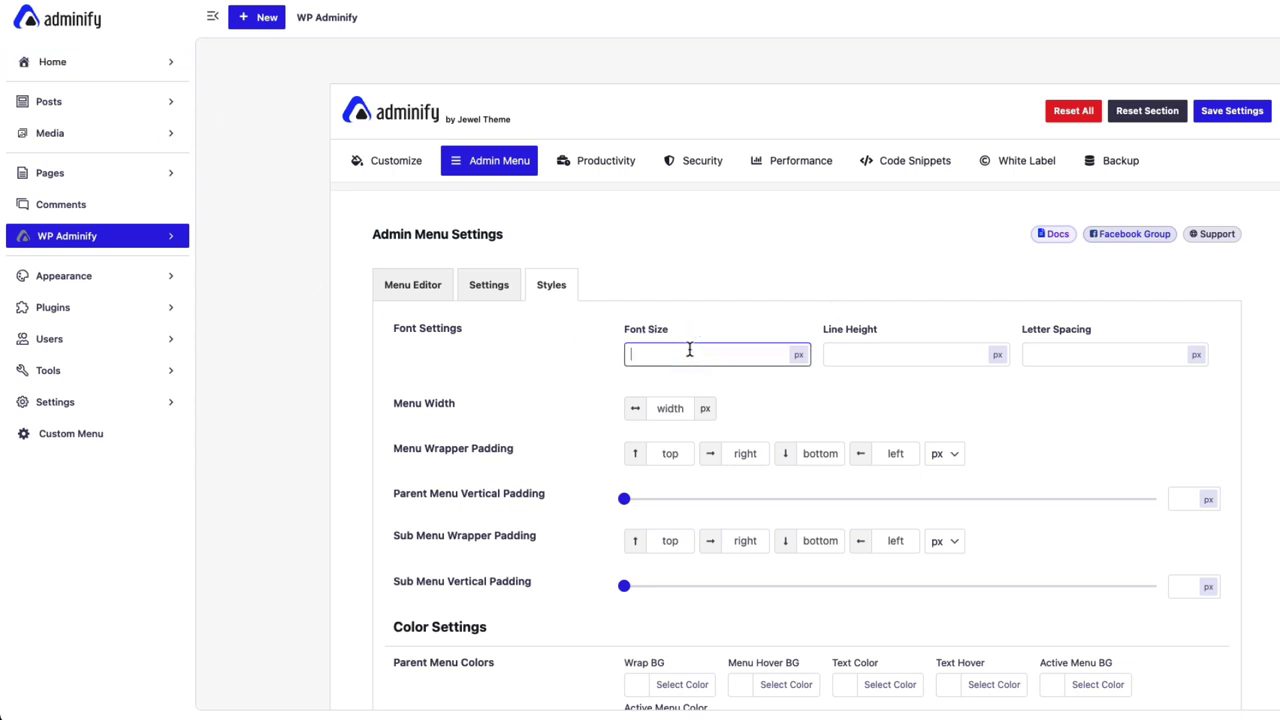
{"action": "type", "text": "20"}
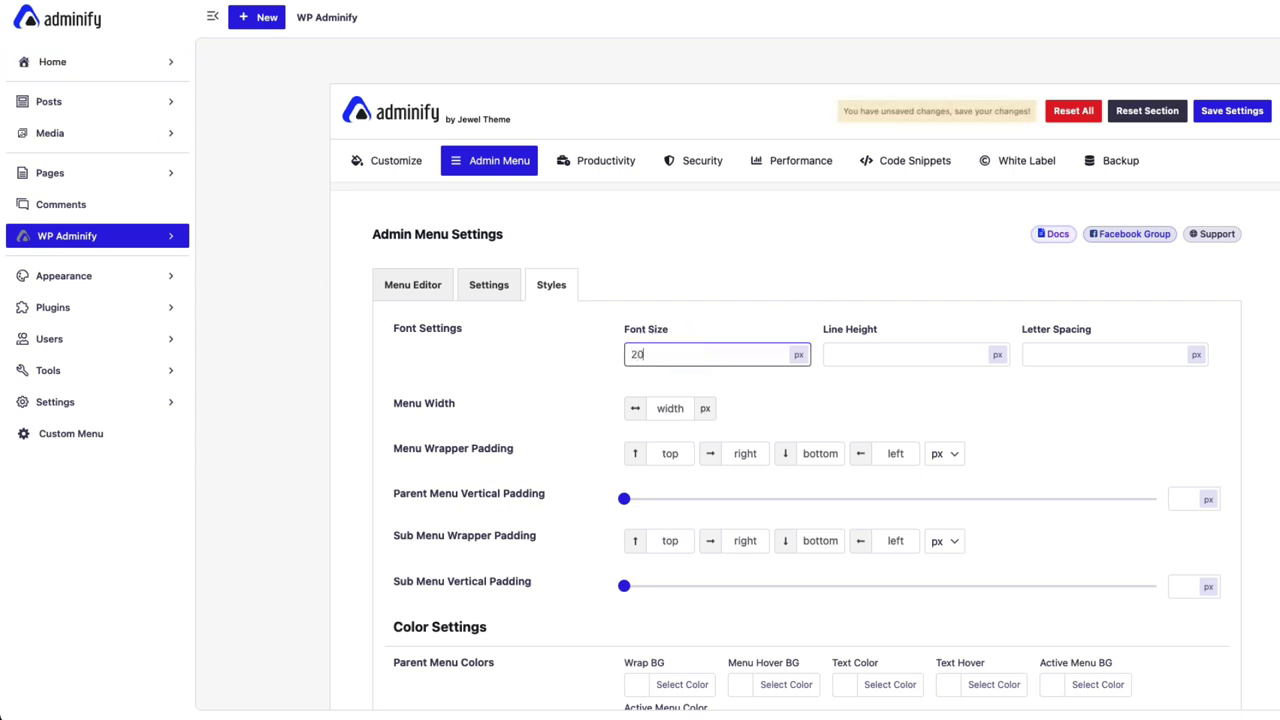
{"action": "left_click", "coordinate": [928, 360]}
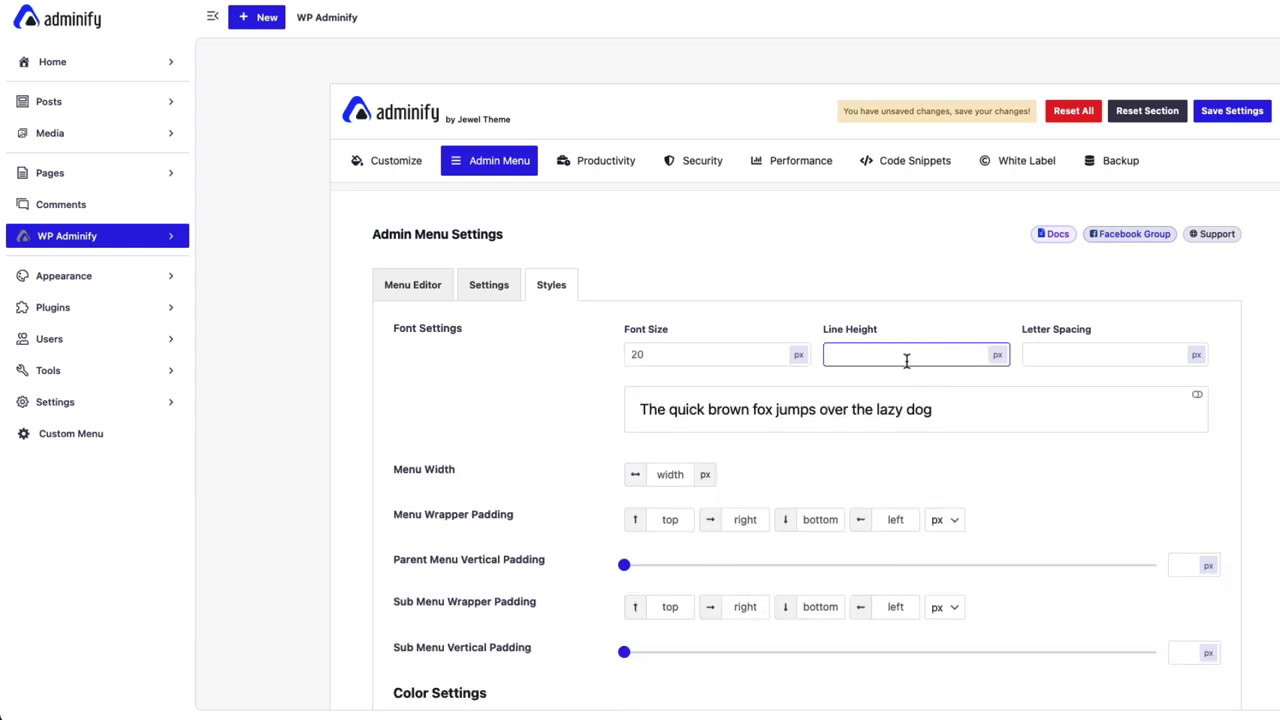
{"action": "left_click", "coordinate": [1234, 116]}
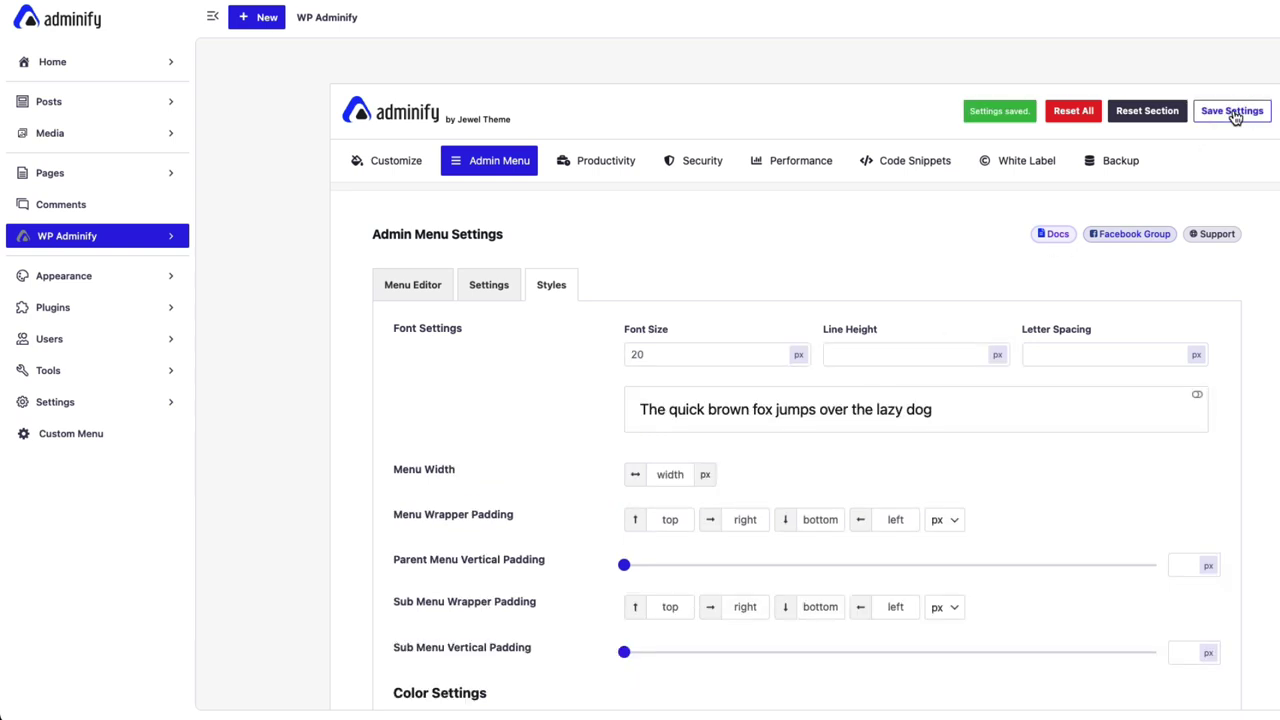
{"action": "key", "text": "super+r"}
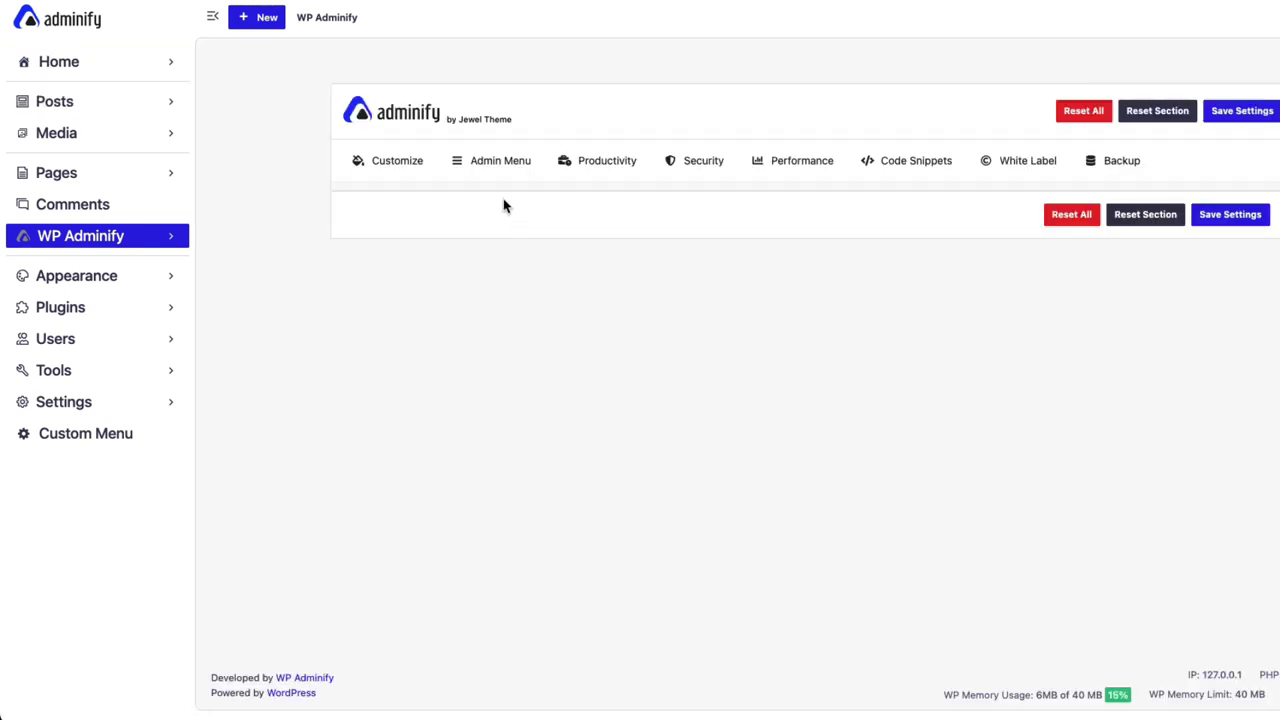
Change the font size to 16 and line height to 20, save and reload.
{"action": "left_click", "coordinate": [547, 285]}
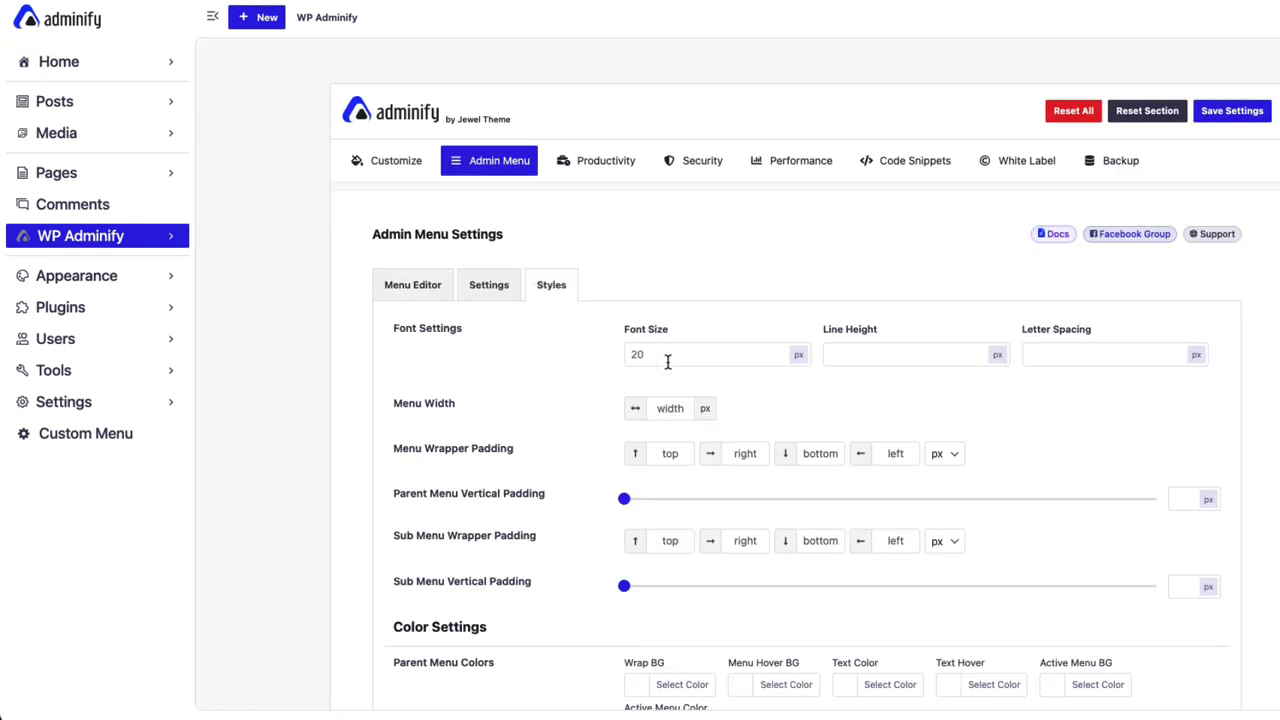
{"action": "left_click", "coordinate": [667, 361]}
{"action": "double_click", "coordinate": [667, 361]}
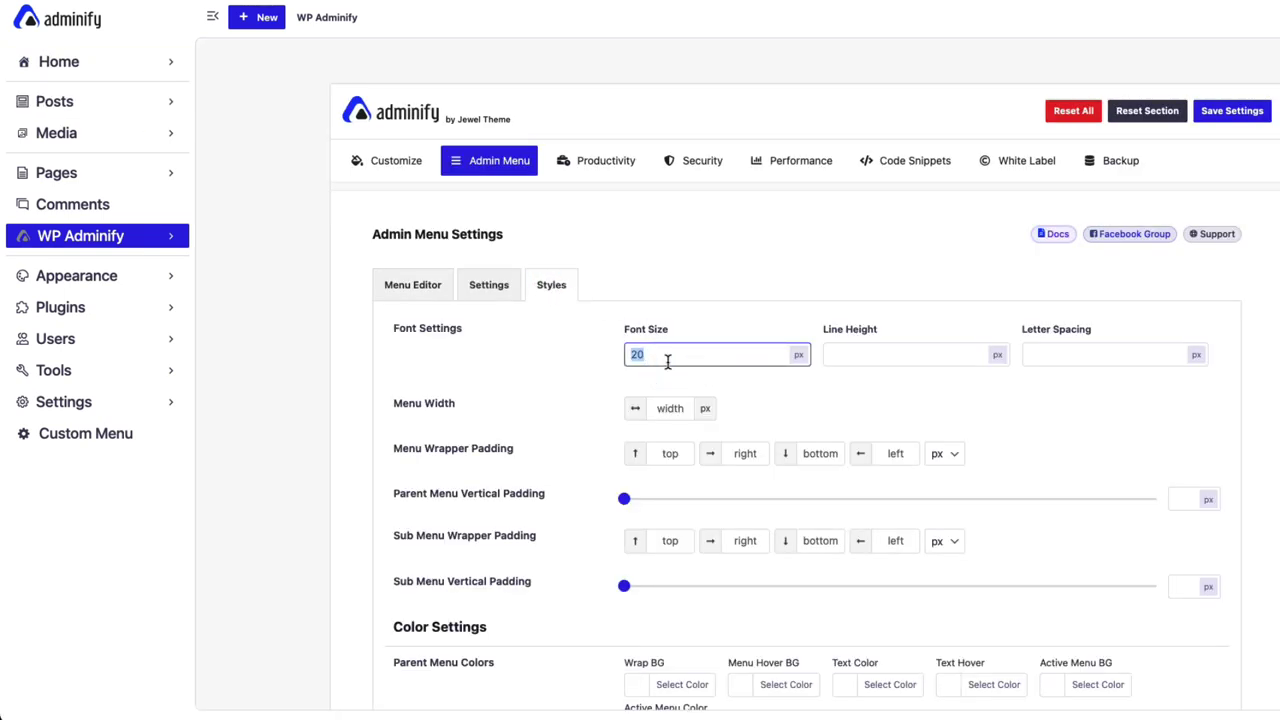
{"action": "type", "text": "16"}
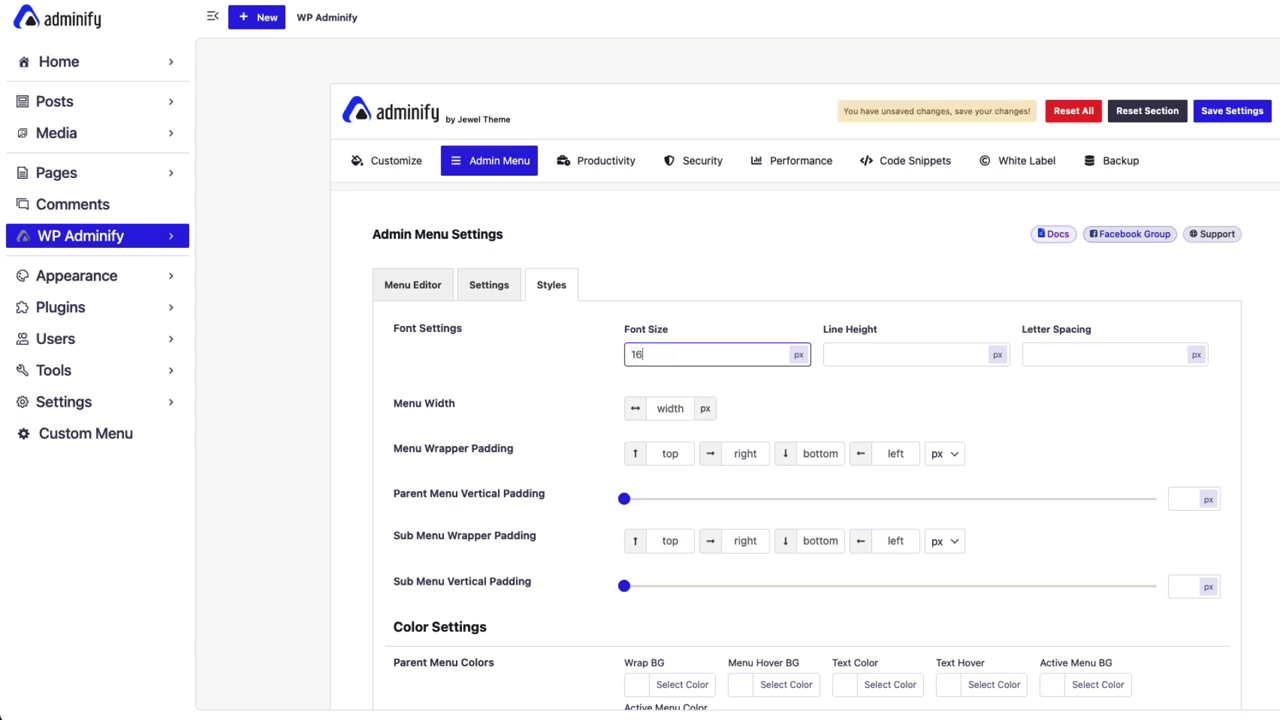
{"action": "left_click", "coordinate": [885, 354]}
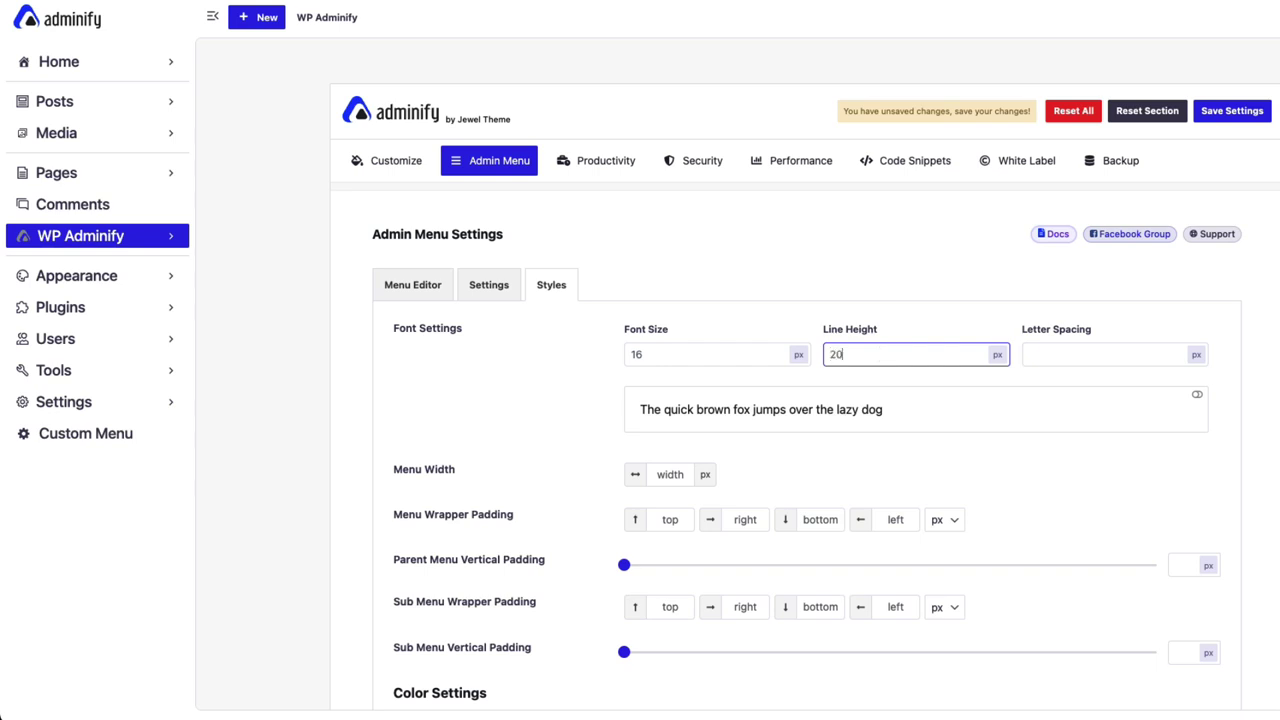
{"action": "left_click", "coordinate": [1114, 351]}
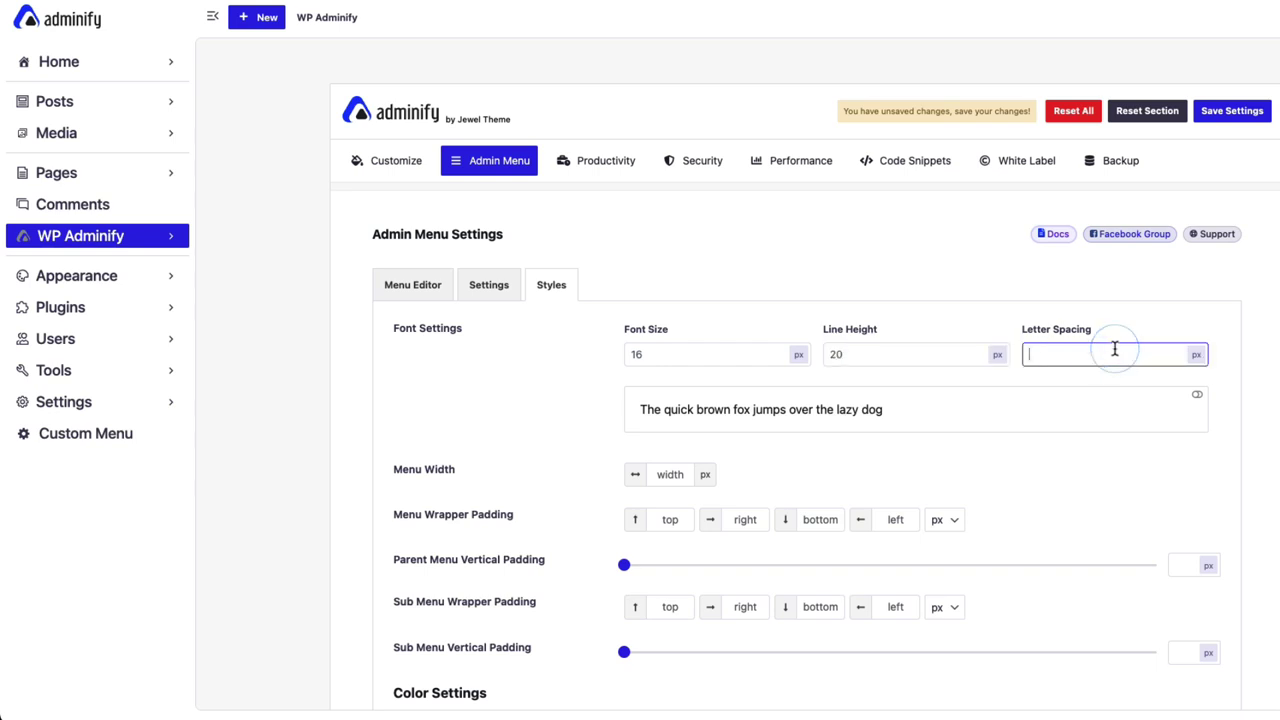
{"action": "left_click", "coordinate": [1232, 110]}
{"action": "key", "text": "super+r"}
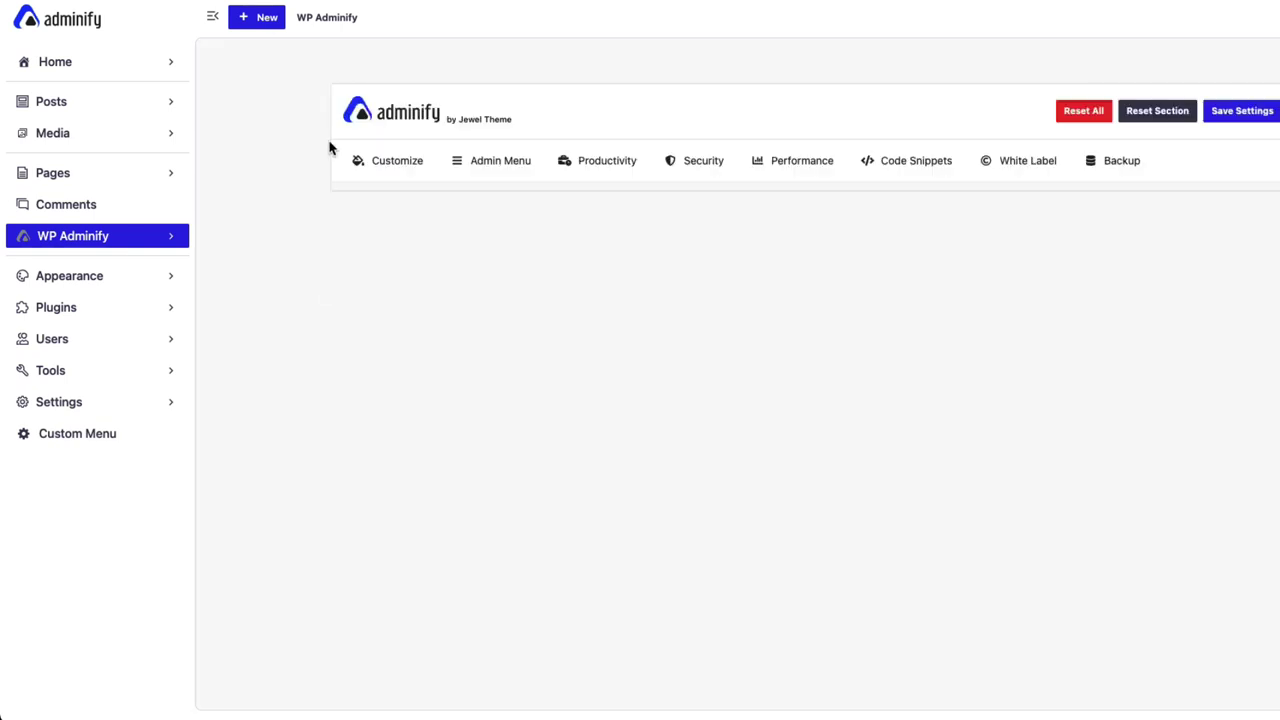
Set the admin menu width to 400 px, save and reload.
{"action": "left_click", "coordinate": [542, 290]}
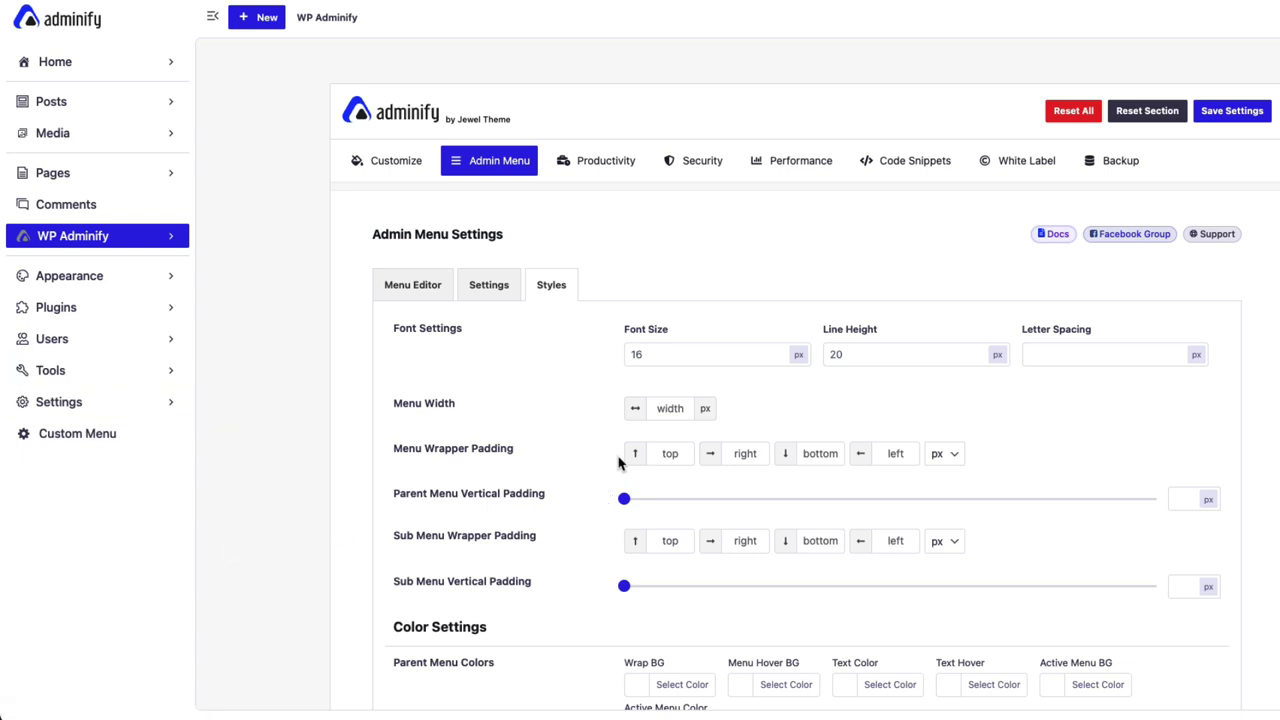
{"action": "left_click", "coordinate": [666, 410]}
{"action": "type", "text": "400"}
{"action": "left_click", "coordinate": [1232, 110]}
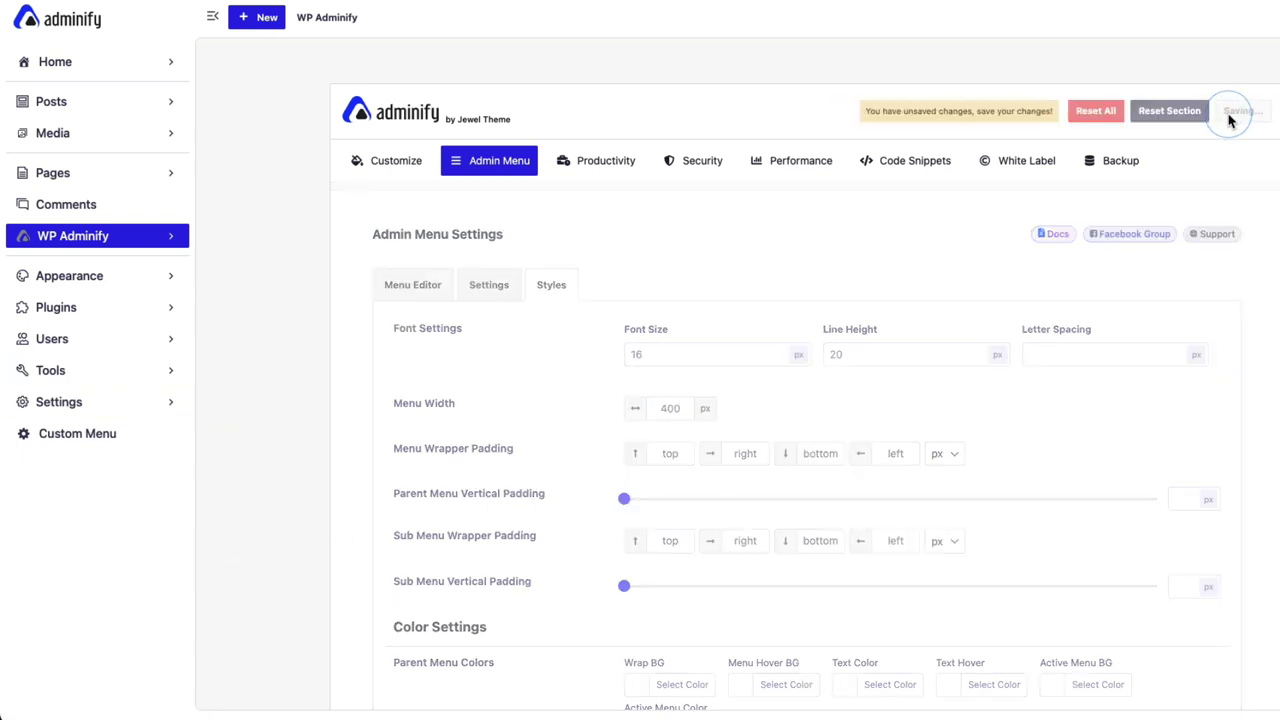
{"action": "key", "text": "super+r"}
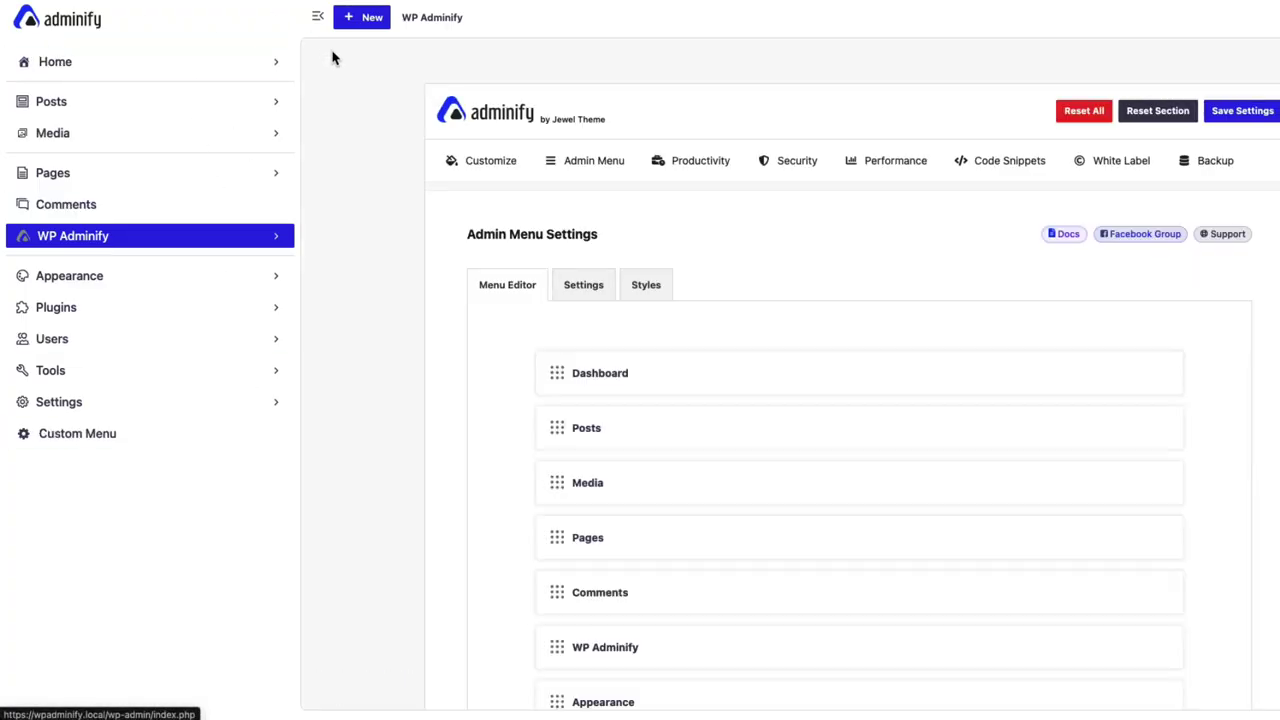
Clear the 400 menu width value, save and reload for the default width.
{"action": "left_click", "coordinate": [648, 287]}
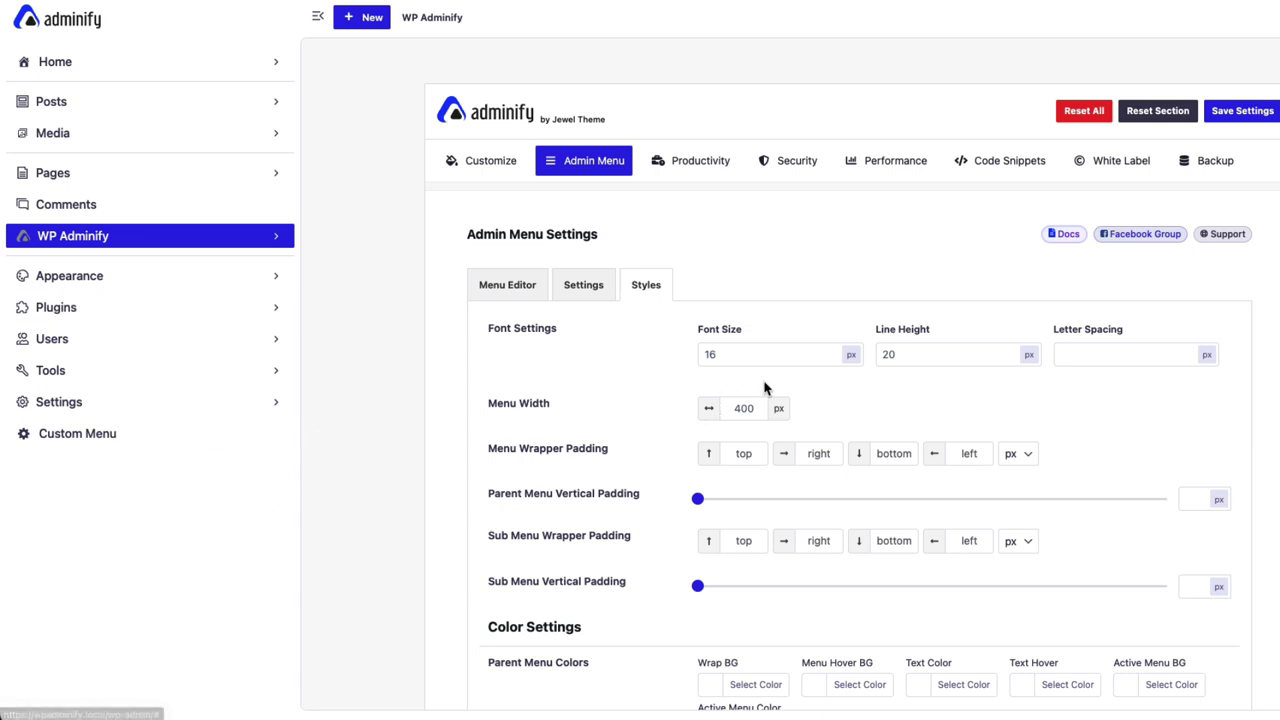
{"action": "double_click", "coordinate": [746, 406]}
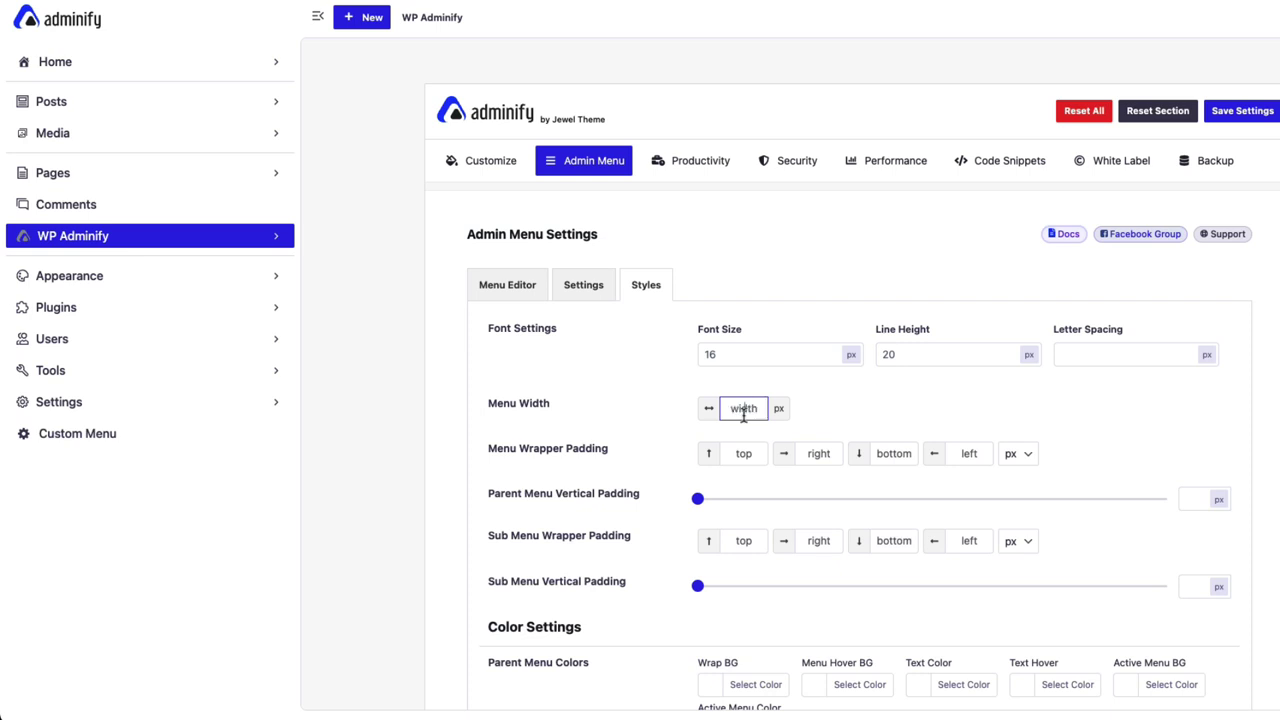
{"action": "left_click", "coordinate": [1245, 112]}
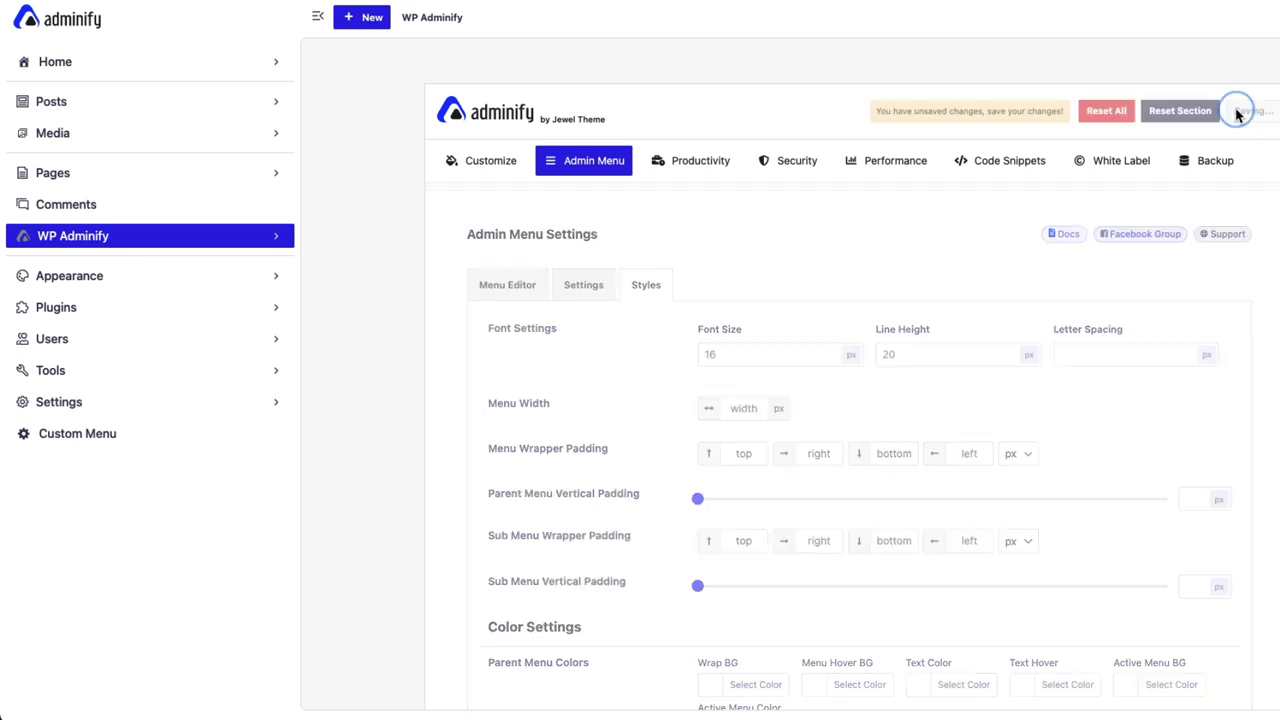
{"action": "key", "text": "super+r"}
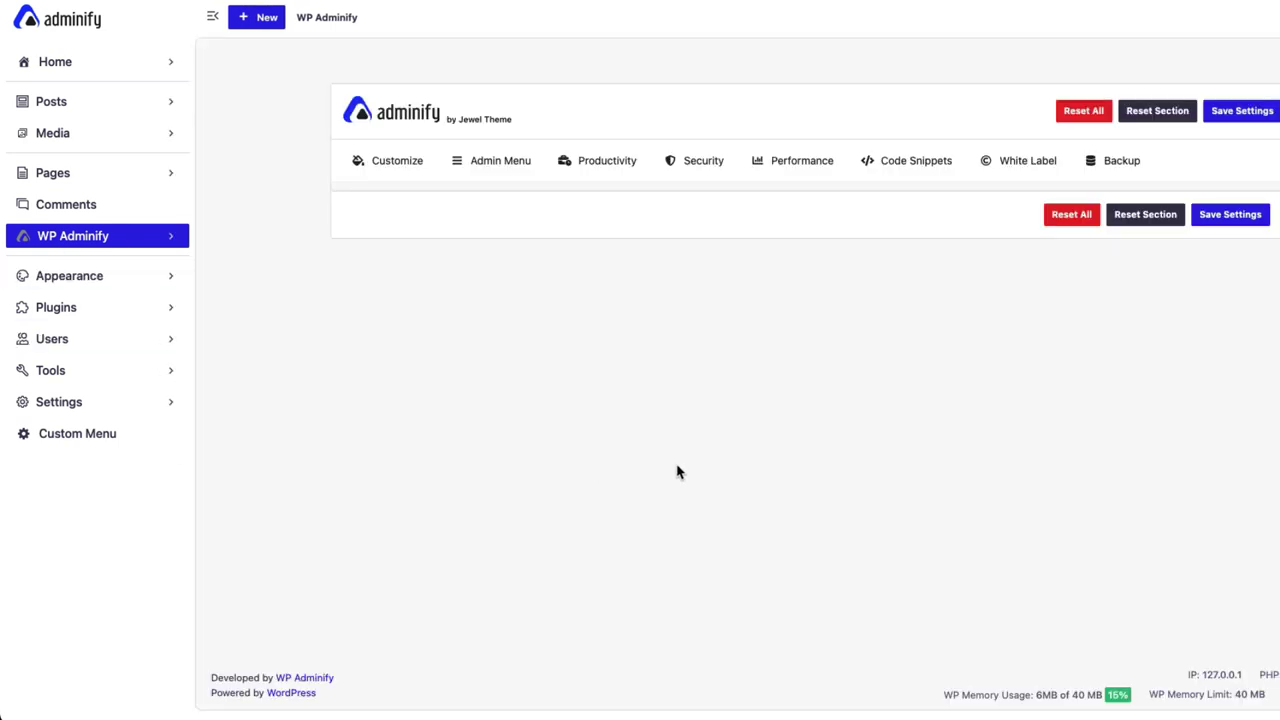
Set Menu Wrapper Padding to 50 top and 20 bottom, save and reload.
{"action": "left_click", "coordinate": [548, 285]}
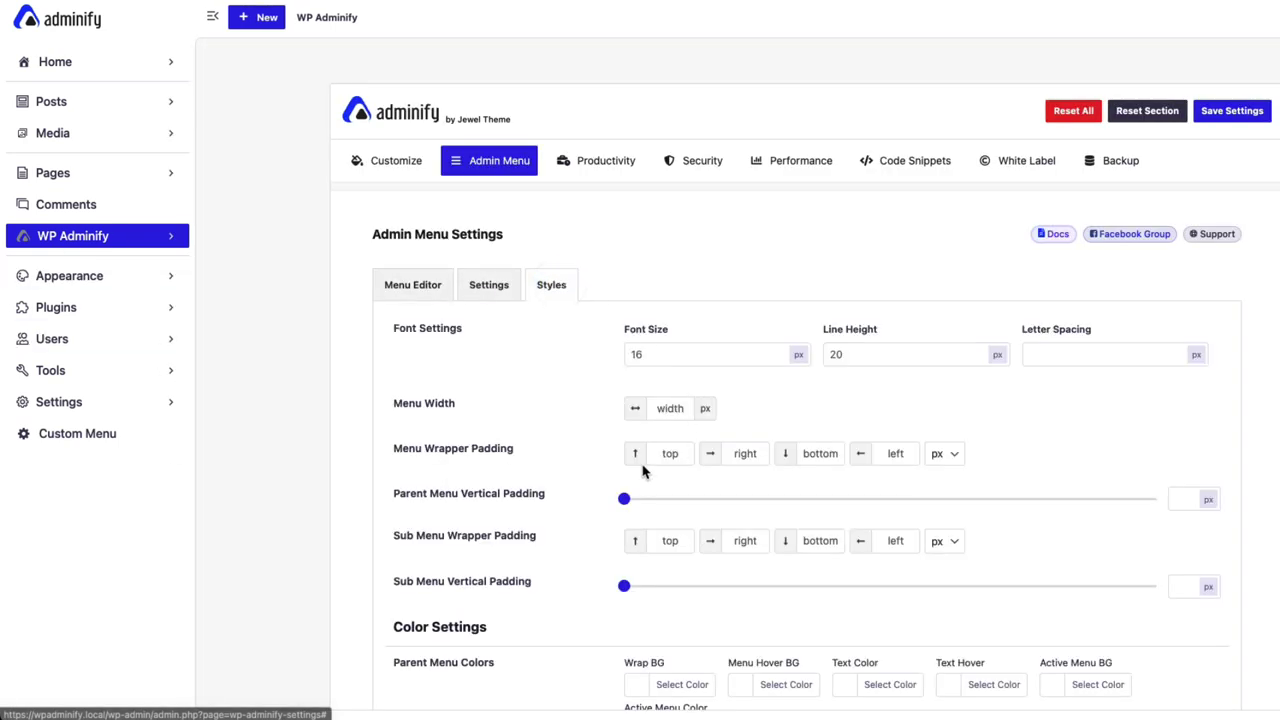
{"action": "scroll", "coordinate": [477, 458], "scroll_direction": "down", "scroll_amount": 2}
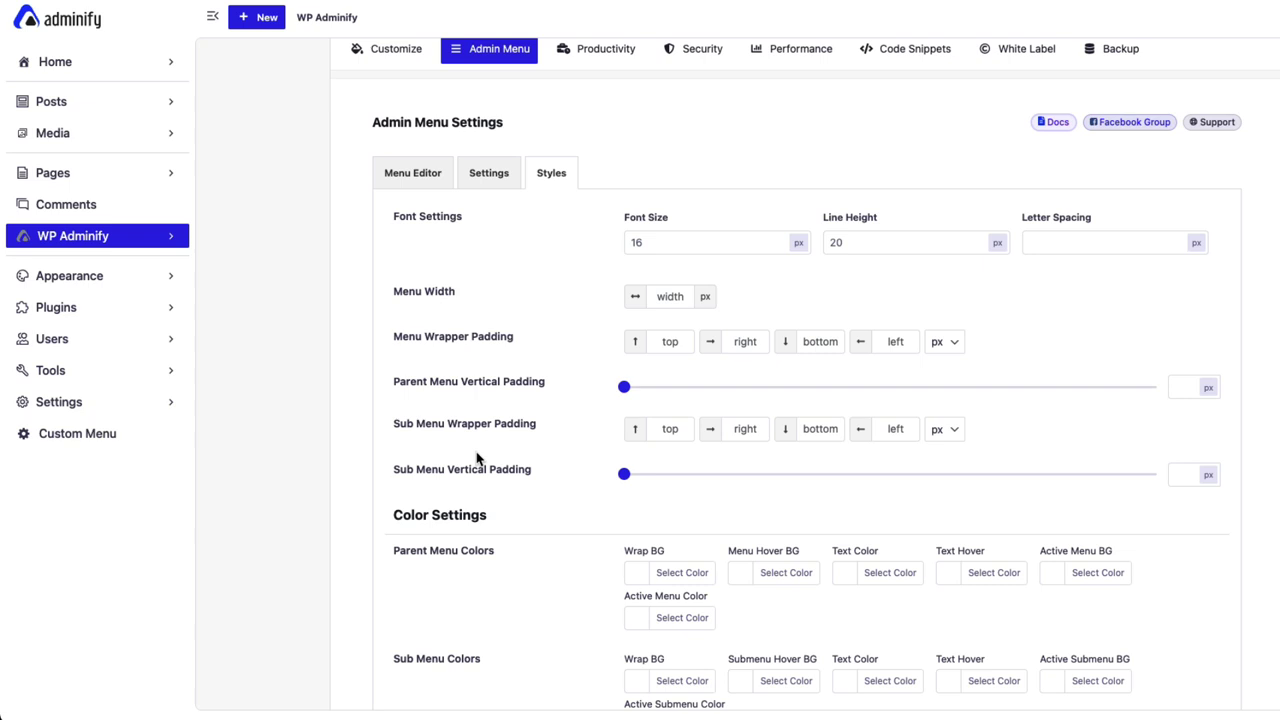
{"action": "left_click", "coordinate": [670, 342]}
{"action": "left_click", "coordinate": [821, 342]}
{"action": "scroll", "coordinate": [1125, 333], "scroll_direction": "up", "scroll_amount": 2}
{"action": "key", "text": "super+s"}
{"action": "key", "text": "super+r"}
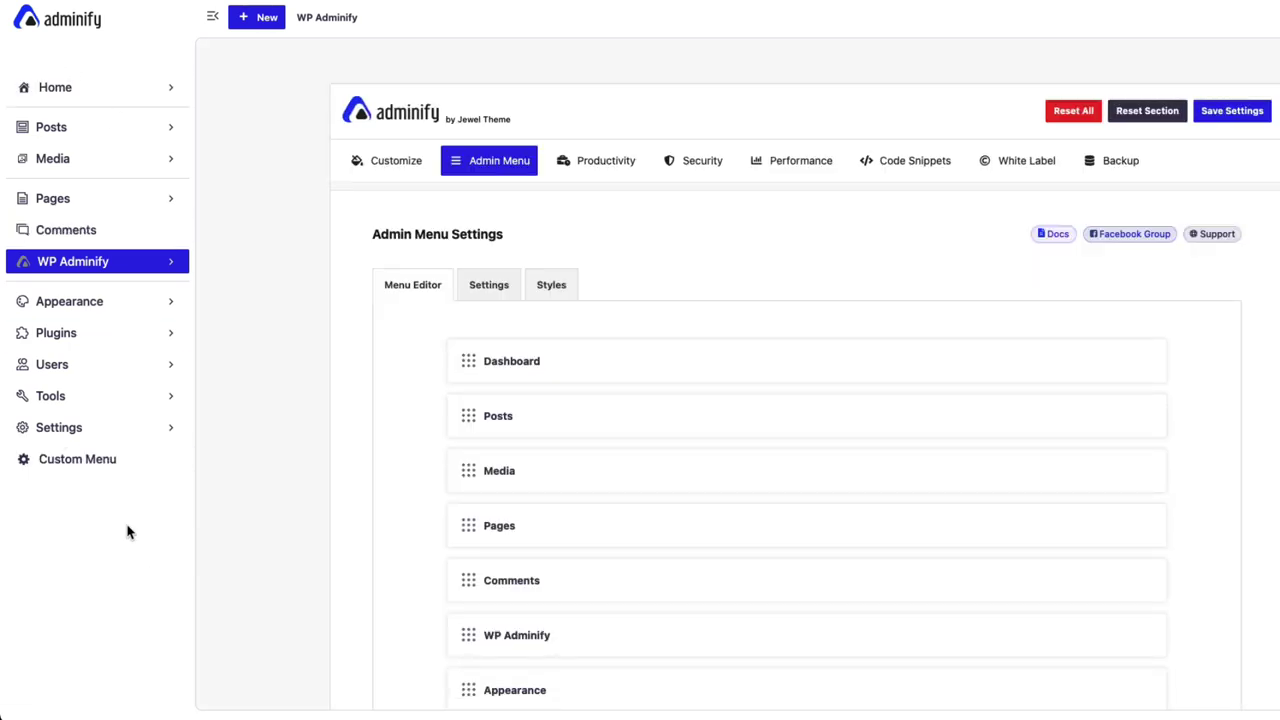
Delete both the top and bottom Menu Wrapper Padding values.
{"action": "left_click", "coordinate": [553, 286]}
{"action": "scroll", "coordinate": [578, 427], "scroll_direction": "down", "scroll_amount": 1}
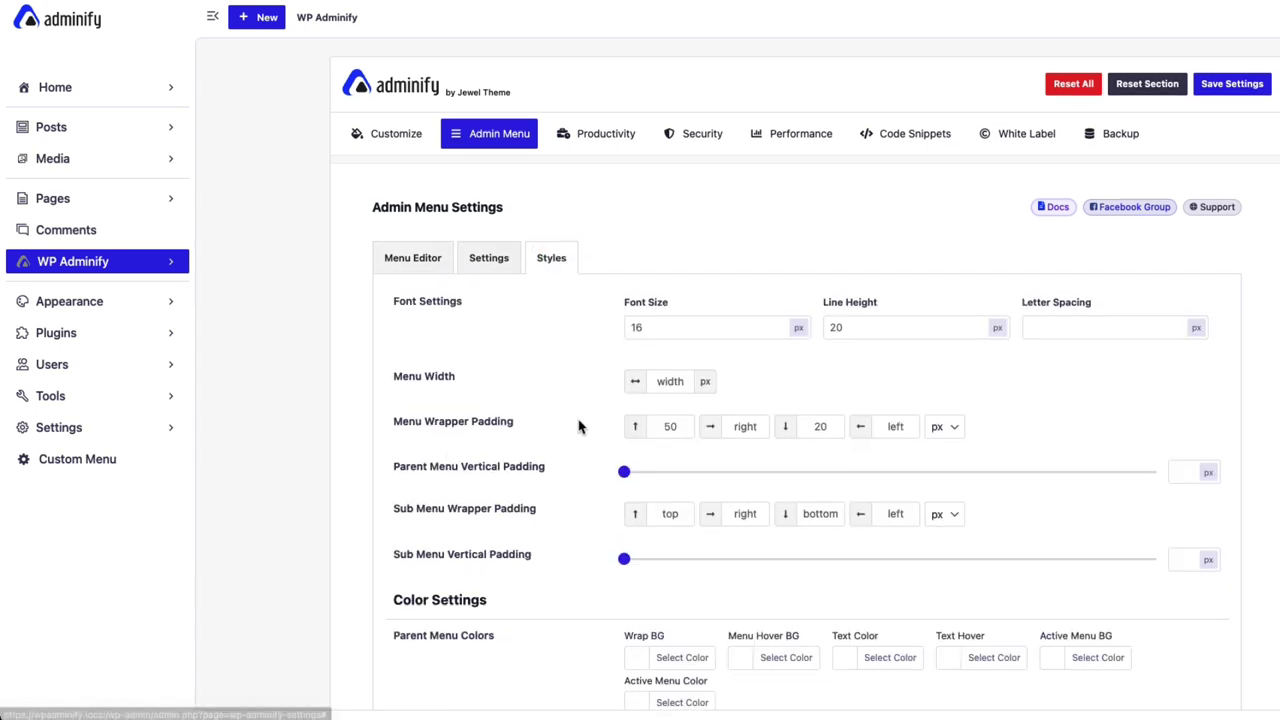
{"action": "scroll", "coordinate": [578, 427], "scroll_direction": "down", "scroll_amount": 1}
{"action": "left_click", "coordinate": [676, 303]}
{"action": "key", "text": "BackSpace"}
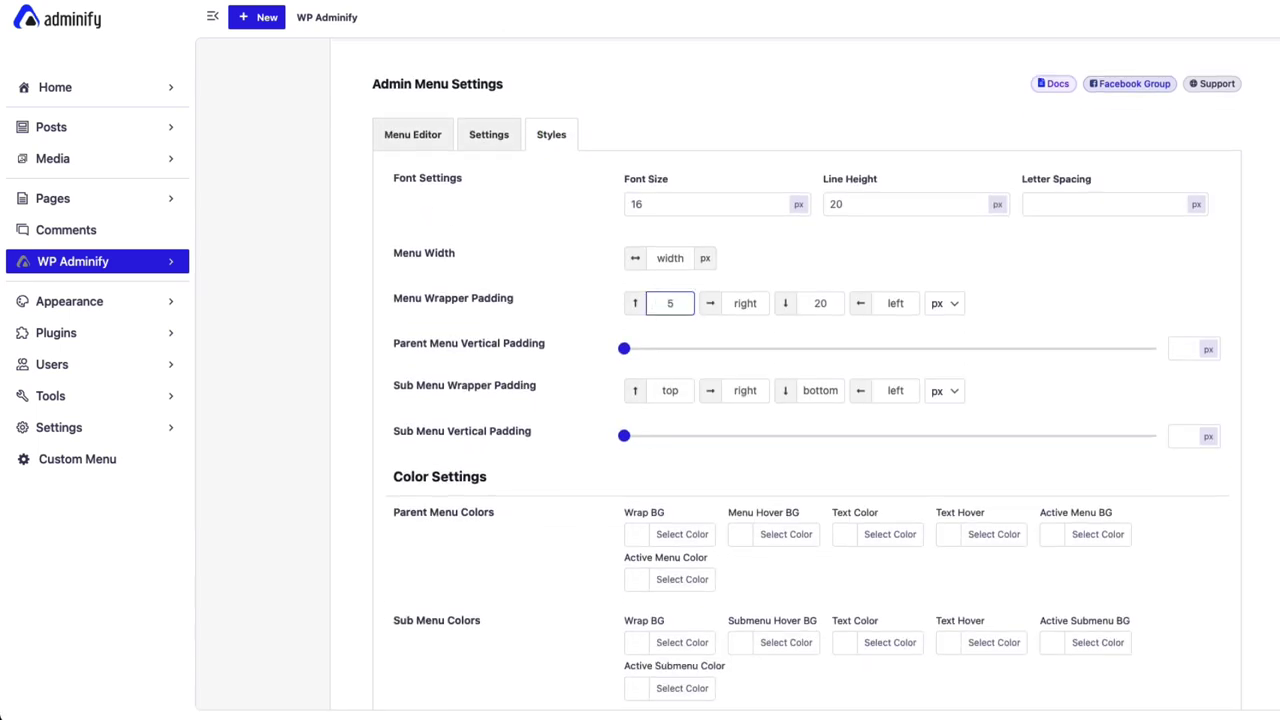
{"action": "left_click", "coordinate": [826, 304]}
{"action": "key", "text": "BackSpace"}
{"action": "key", "text": "BackSpace"}
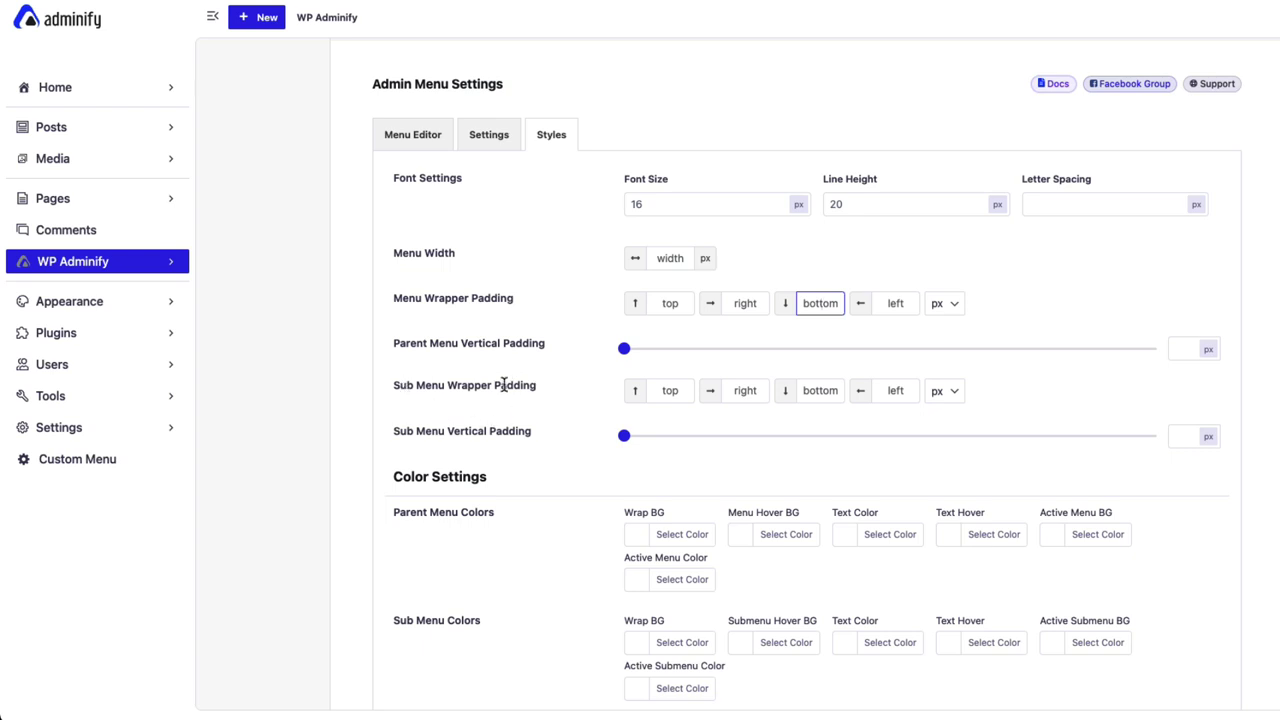
Enter 50 top and bottom Sub Menu Wrapper Padding, save and reload.
{"action": "left_click", "coordinate": [160, 263]}
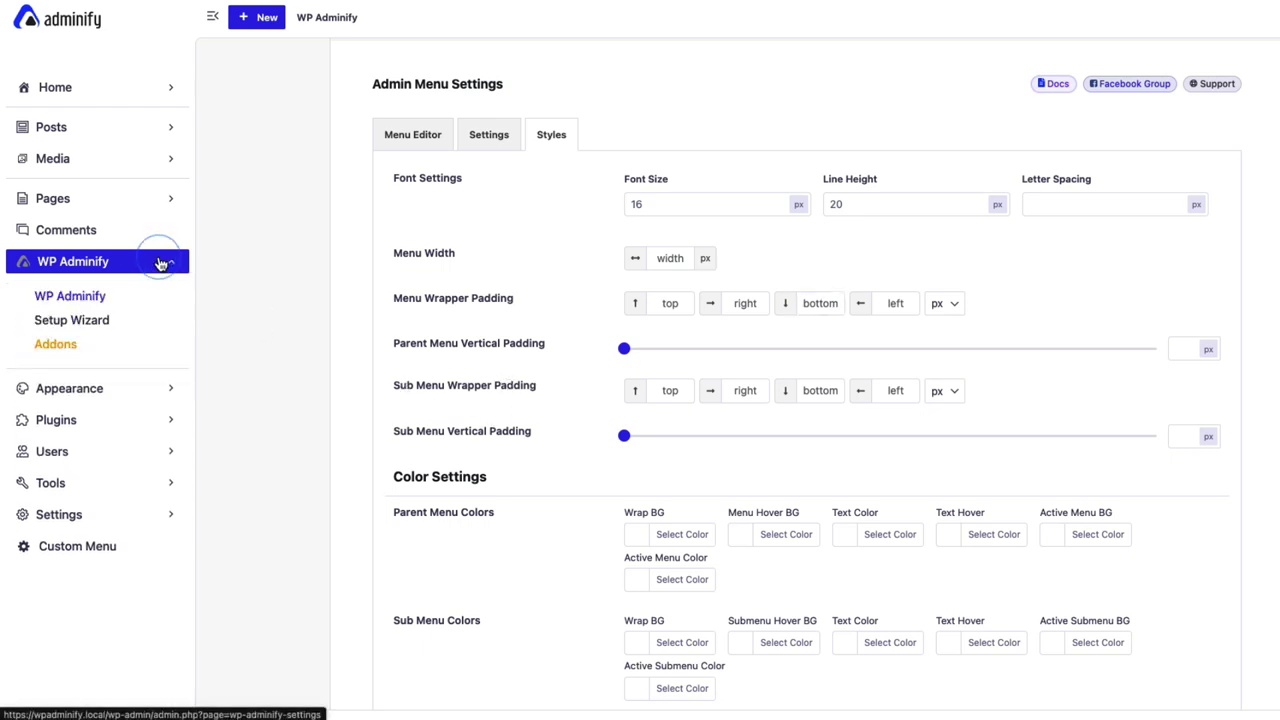
{"action": "left_click", "coordinate": [657, 390]}
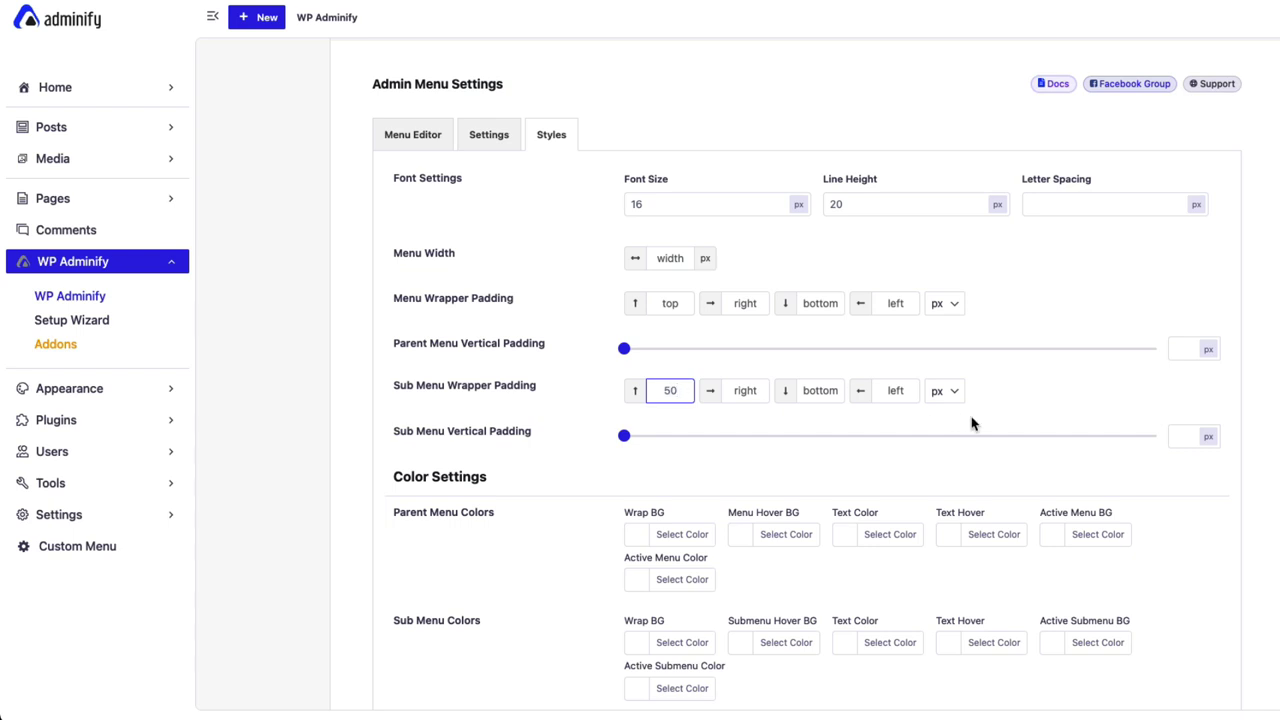
{"action": "left_click", "coordinate": [820, 393]}
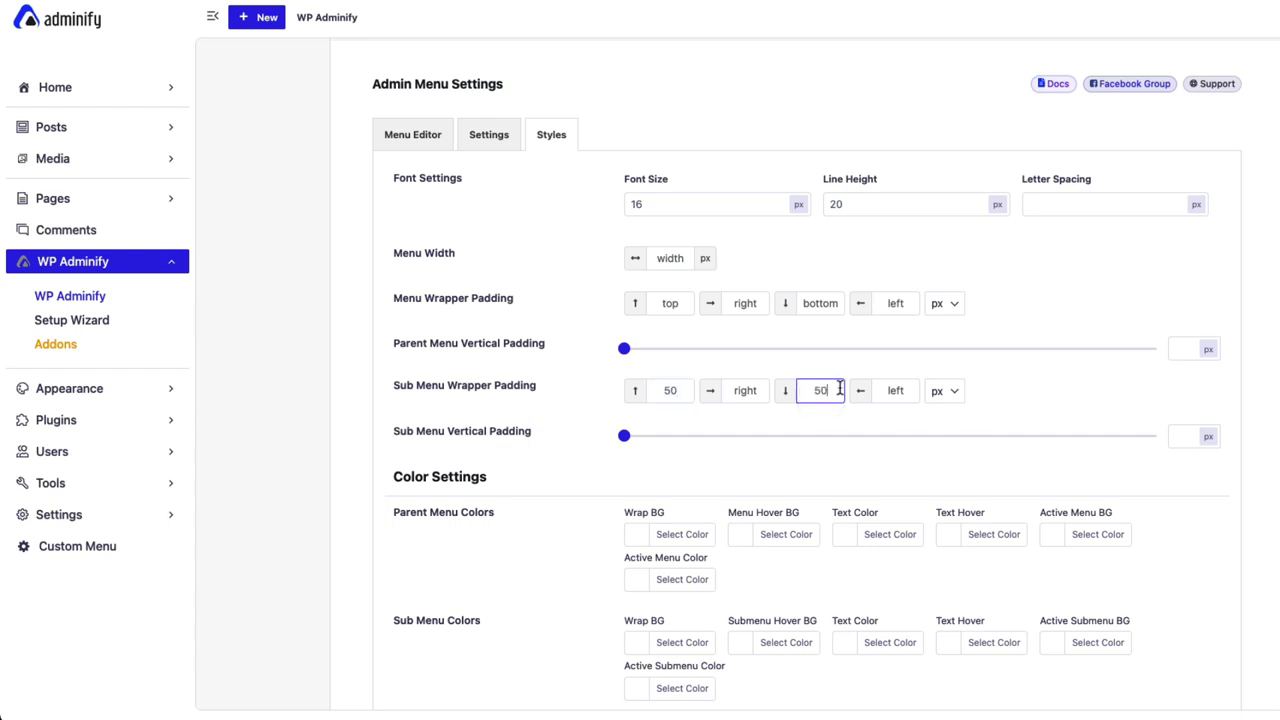
{"action": "key", "text": "super+s"}
{"action": "key", "text": "super+r"}
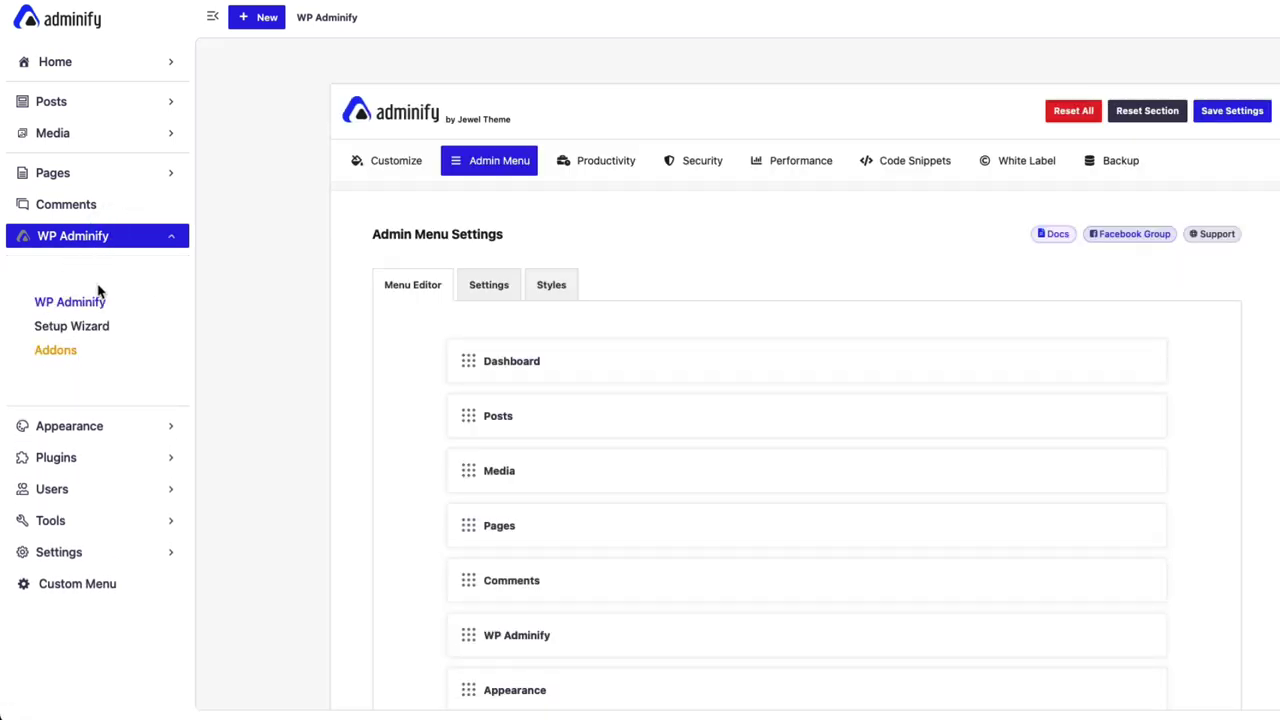
Try 5 top and -5 bottom submenu padding, then clear both fields, save and reload.
{"action": "left_click", "coordinate": [535, 287]}
{"action": "scroll", "coordinate": [670, 568], "scroll_direction": "down", "scroll_amount": 1}
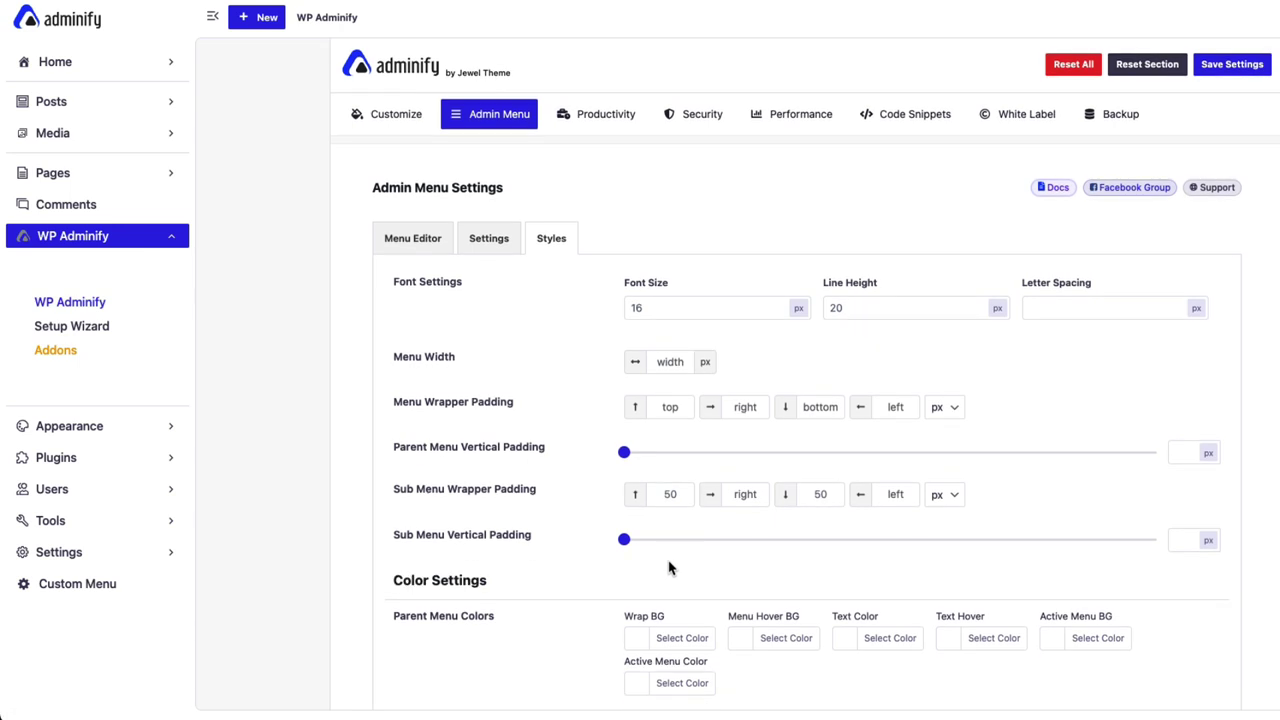
{"action": "left_click", "coordinate": [675, 494]}
{"action": "key", "text": "BackSpace"}
{"action": "left_click", "coordinate": [820, 494]}
{"action": "key", "text": "BackSpace"}
{"action": "key", "text": "BackSpace"}
{"action": "type", "text": "-5"}
{"action": "scroll", "coordinate": [1023, 337], "scroll_direction": "down", "scroll_amount": 1}
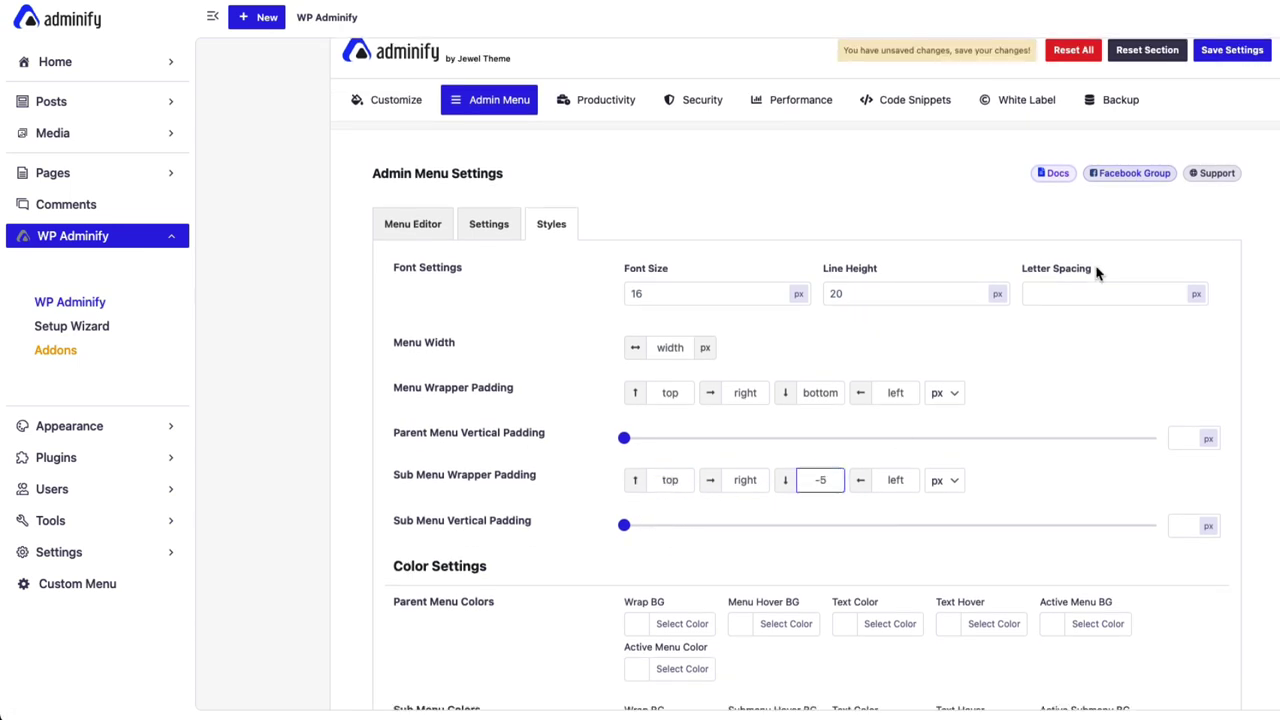
{"action": "key", "text": "super+s"}
{"action": "key", "text": "BackSpace"}
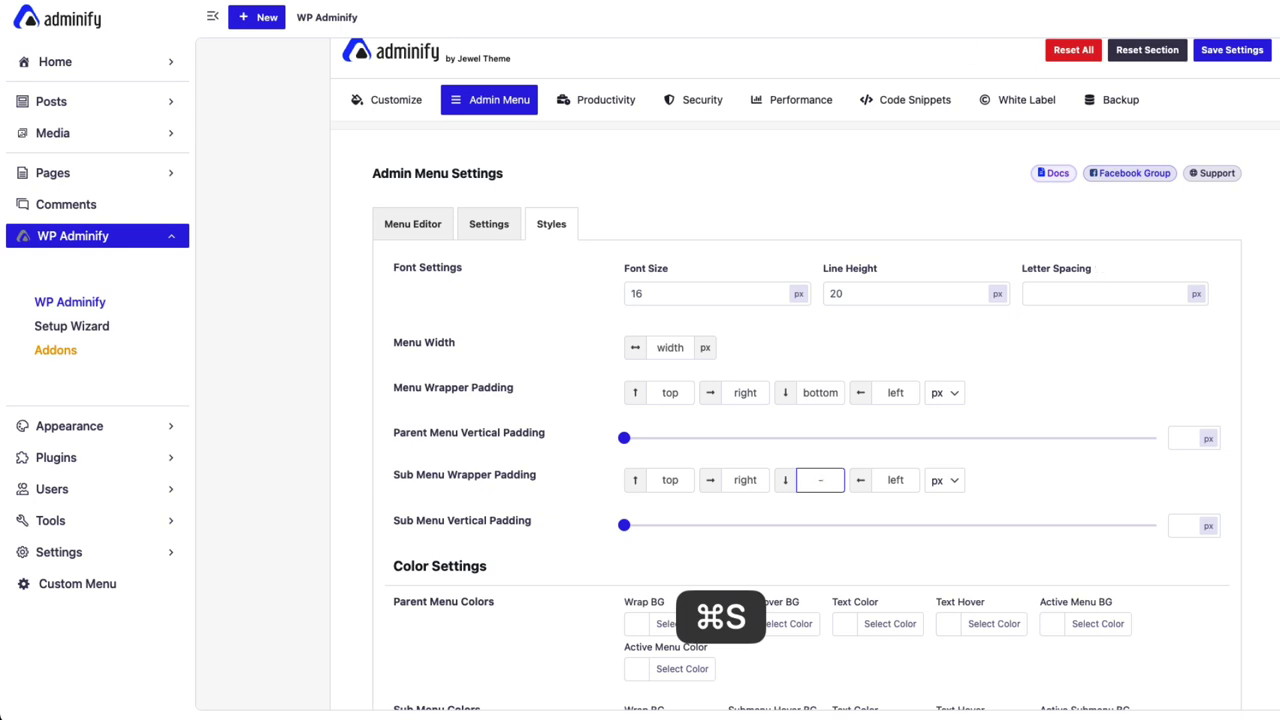
{"action": "key", "text": "super+s"}
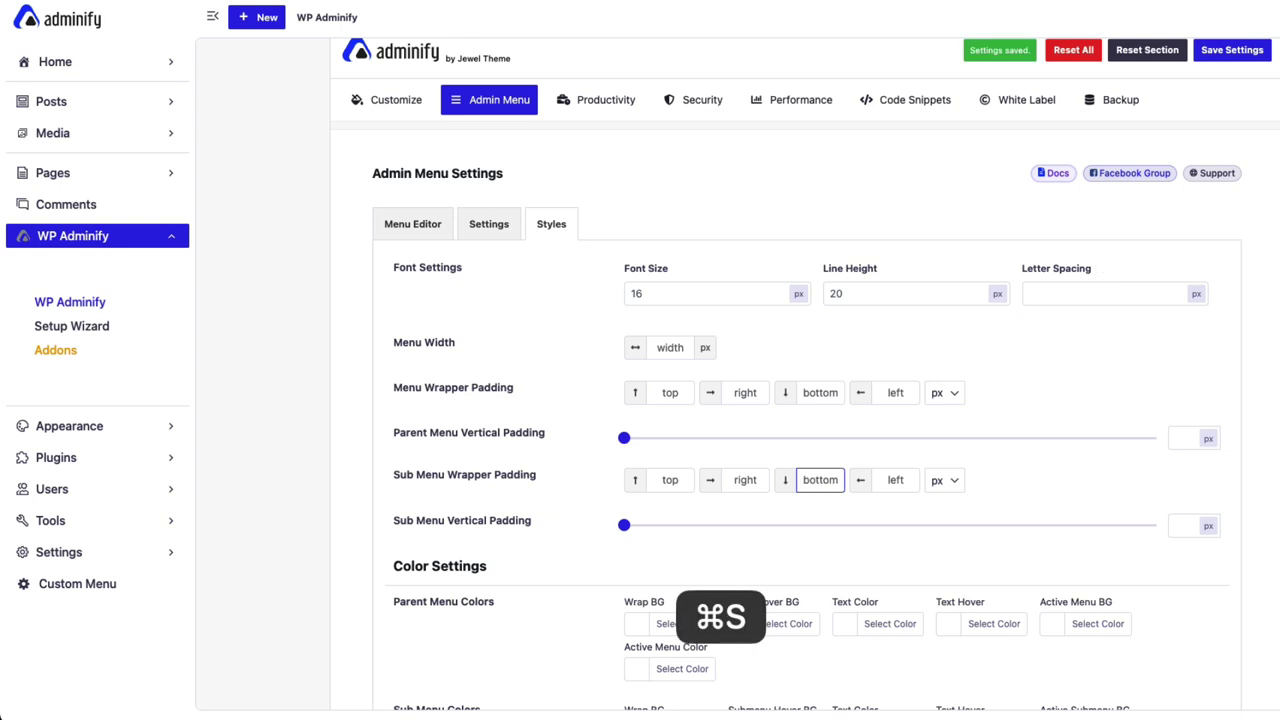
{"action": "key", "text": "super+r"}
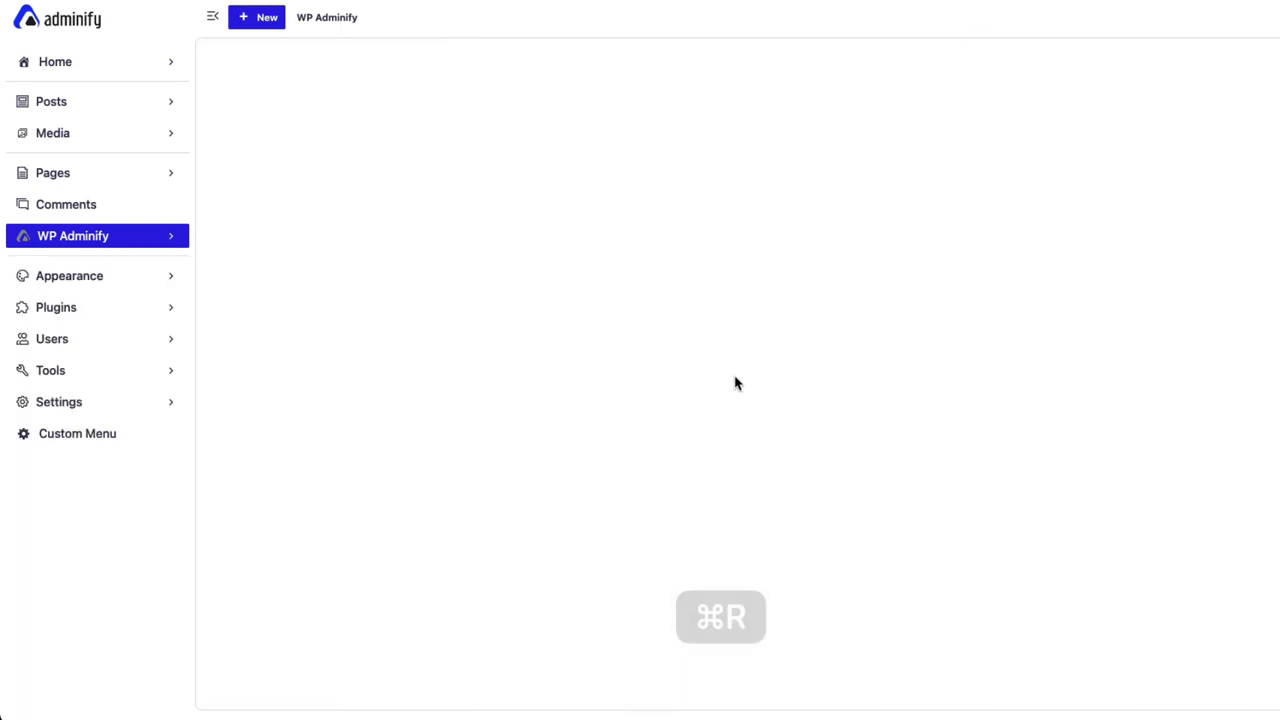
Set Parent Menu Wrap BG to the yellow swatch, save and reload.
{"action": "left_click", "coordinate": [553, 229]}
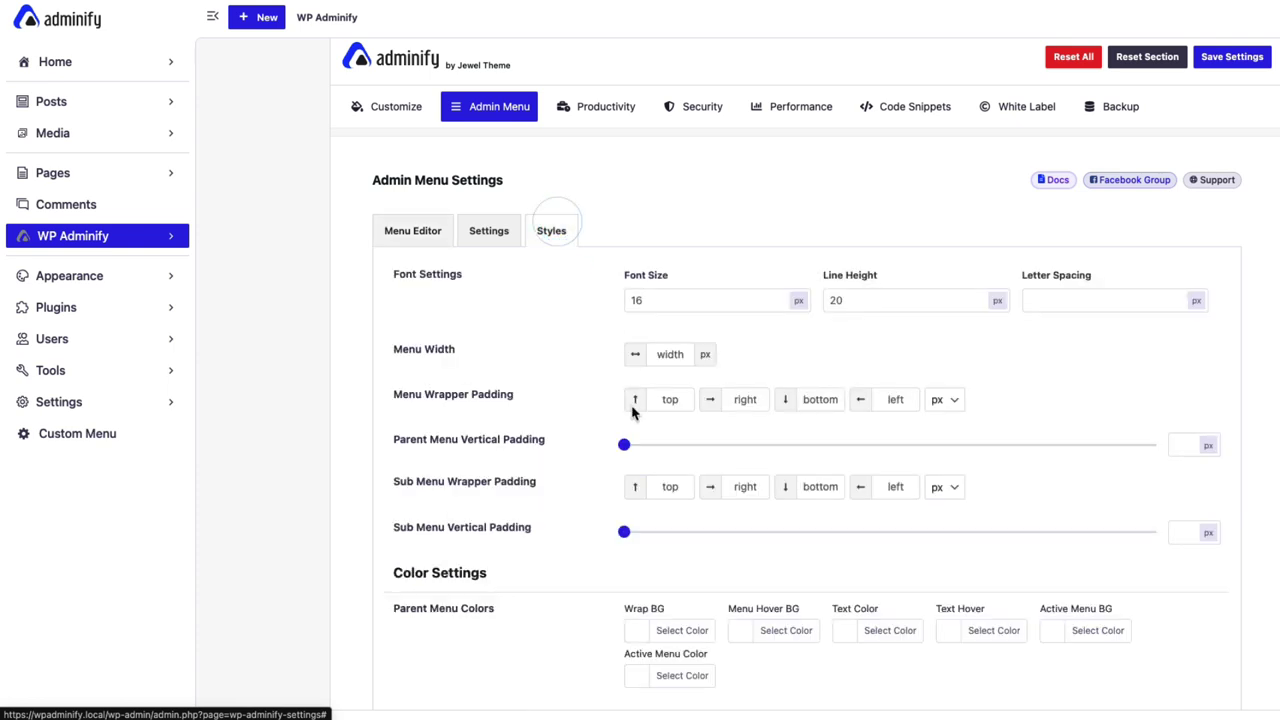
{"action": "scroll", "coordinate": [632, 410], "scroll_direction": "down", "scroll_amount": 5}
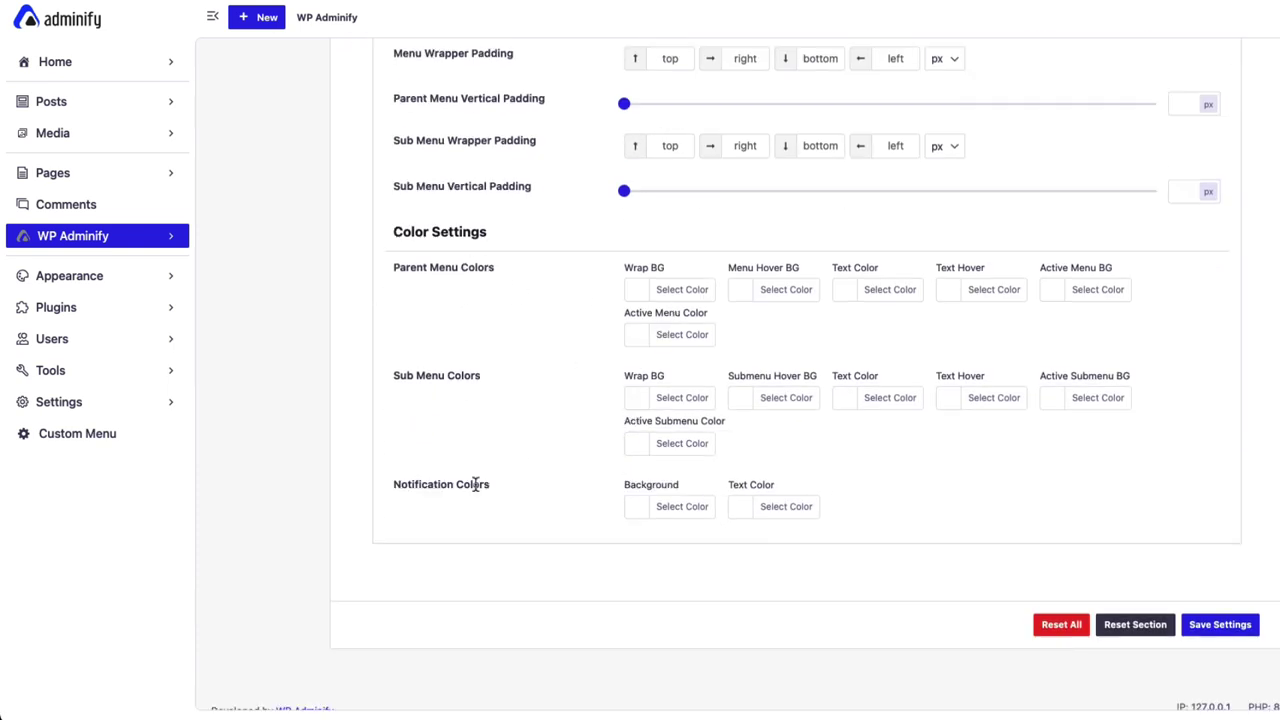
{"action": "left_click", "coordinate": [674, 290]}
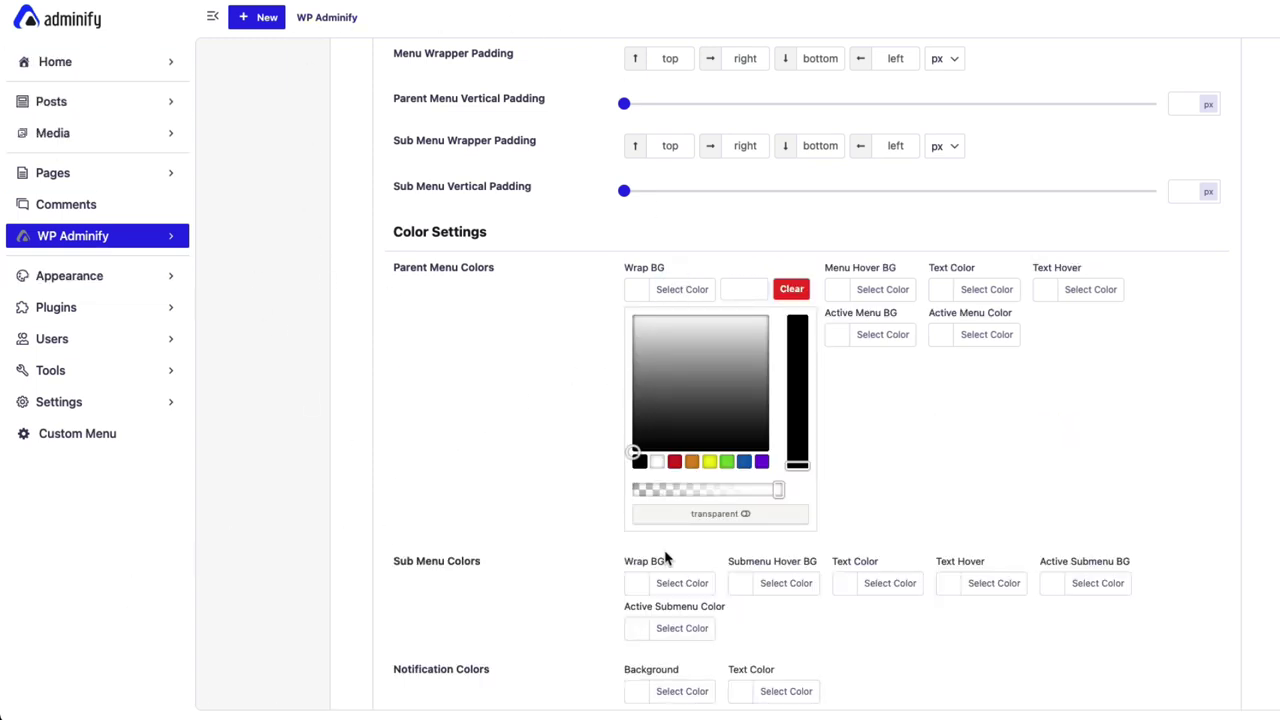
{"action": "left_click", "coordinate": [709, 462]}
{"action": "left_click", "coordinate": [1111, 469]}
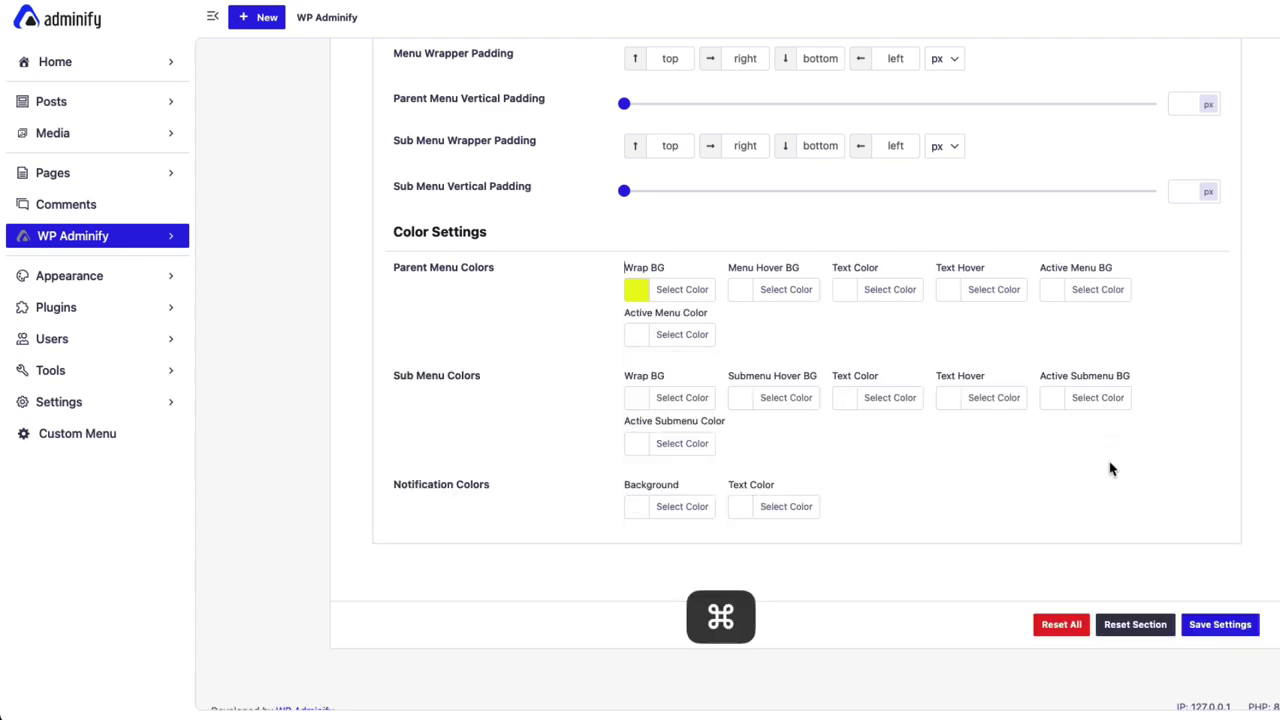
{"action": "key", "text": "super+s"}
{"action": "key", "text": "super+r"}
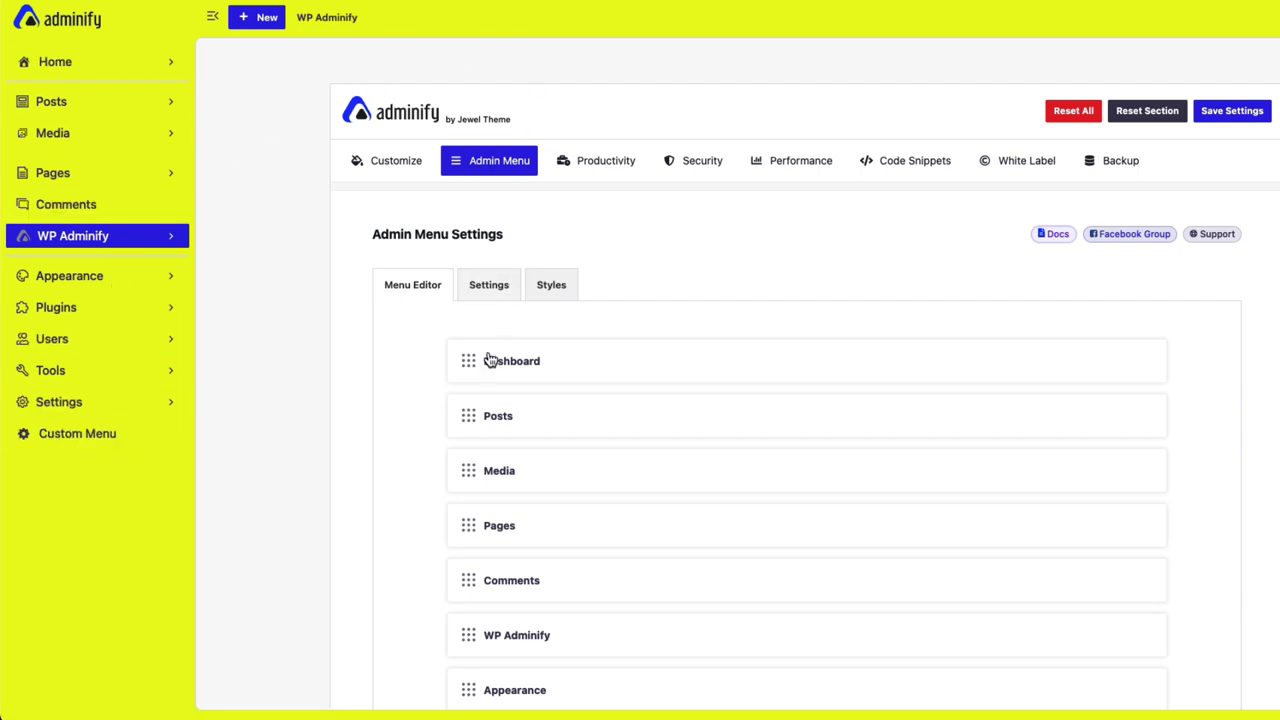
Set Menu Hover BG to the red swatch, save and reload.
{"action": "left_click", "coordinate": [566, 295]}
{"action": "scroll", "coordinate": [606, 494], "scroll_direction": "down", "scroll_amount": 5}
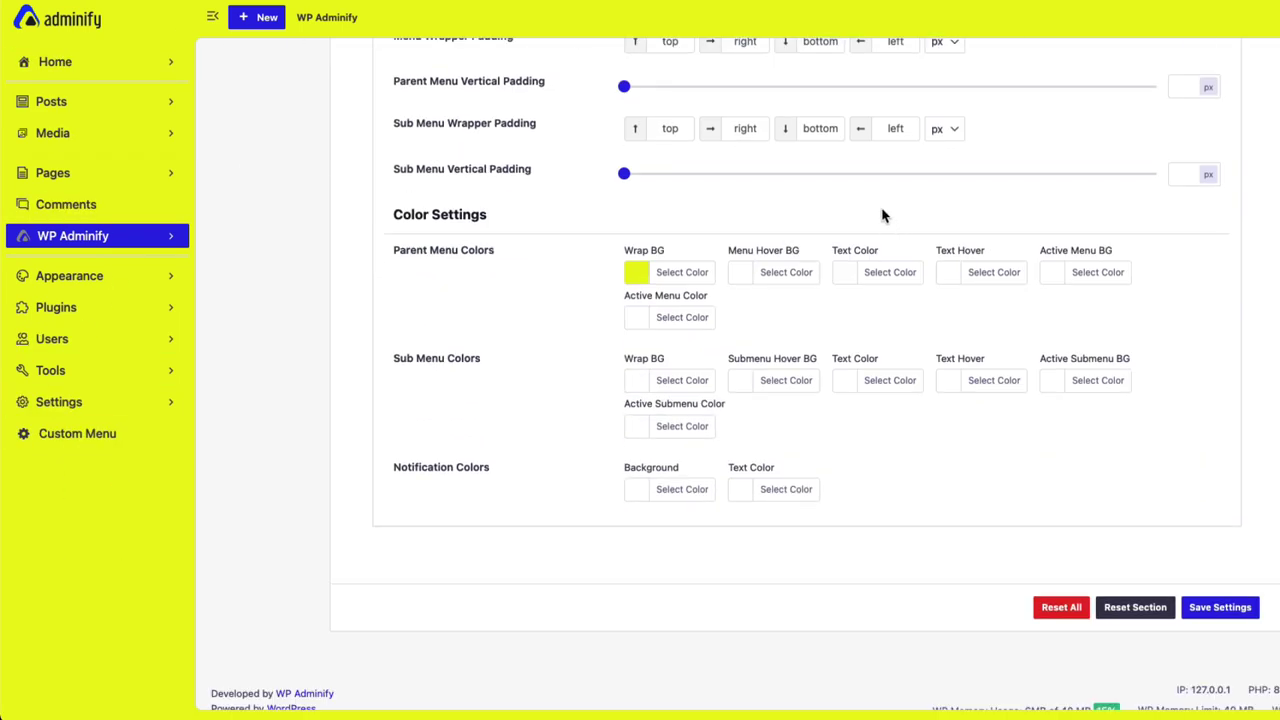
{"action": "left_click", "coordinate": [768, 286]}
{"action": "left_click", "coordinate": [778, 446]}
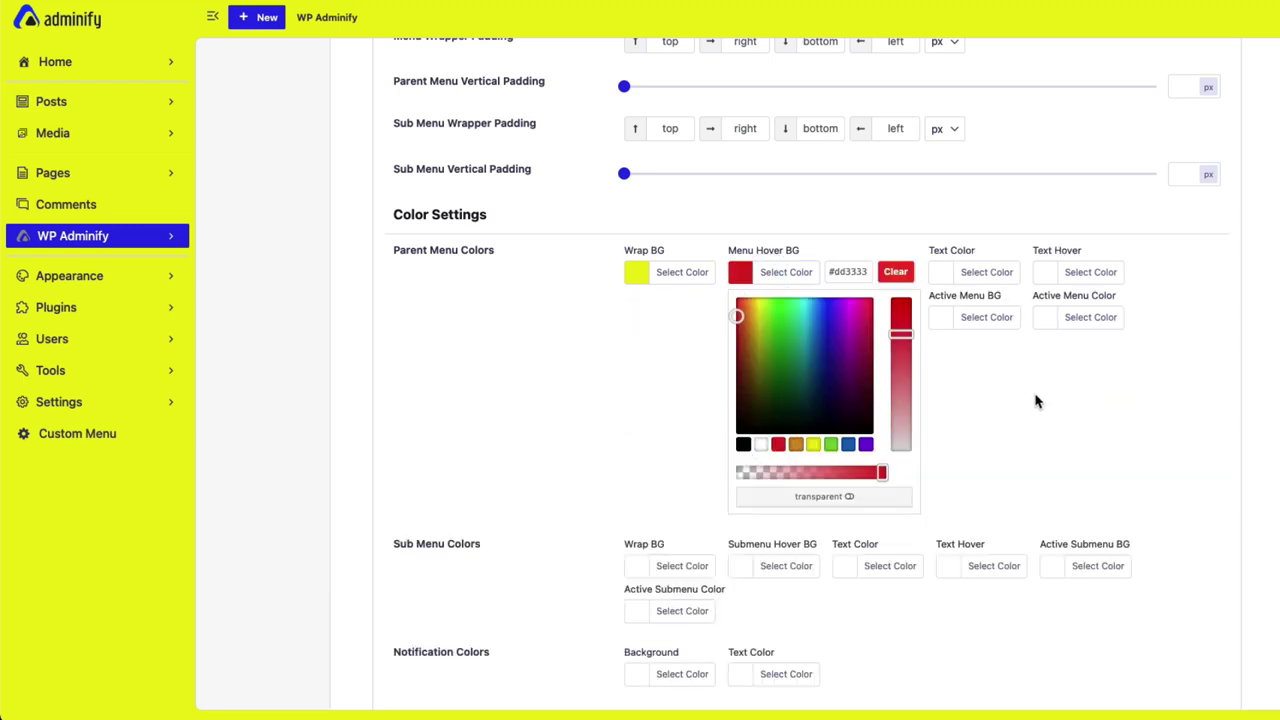
{"action": "key", "text": "super+s"}
{"action": "key", "text": "super+r"}
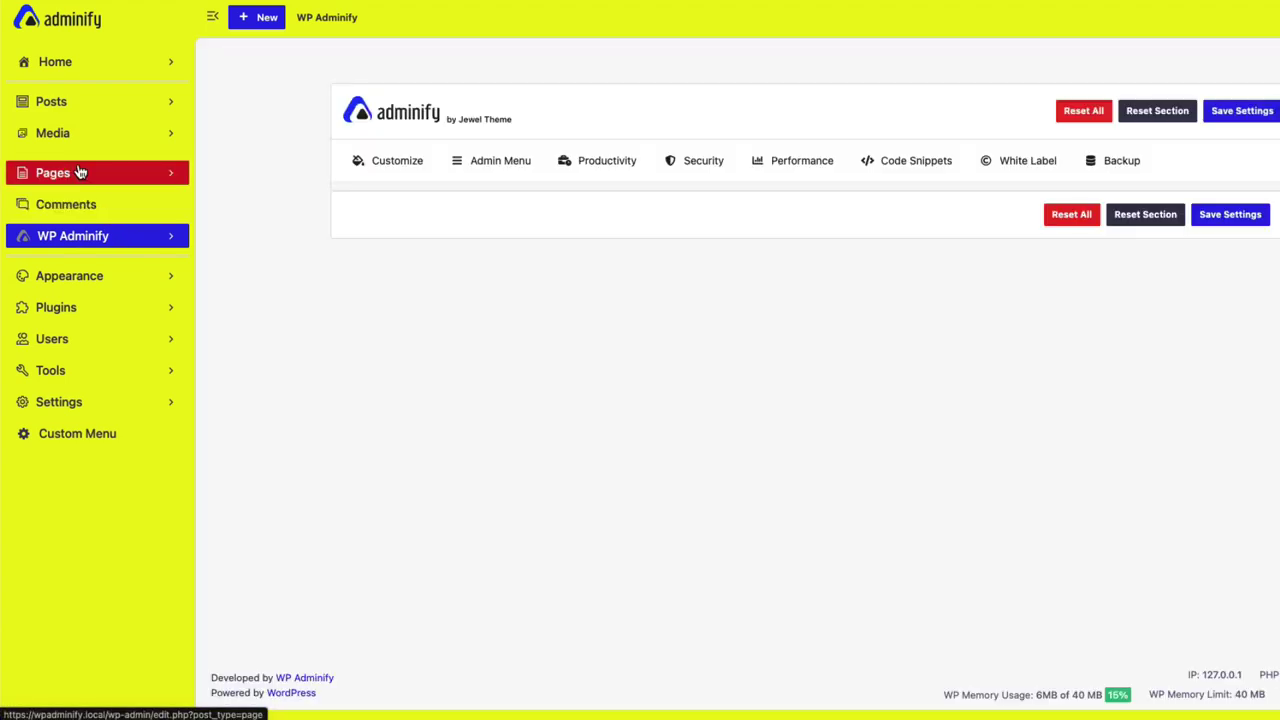
Set Active Menu BG to the blue swatch, save and reload.
{"action": "left_click", "coordinate": [538, 285]}
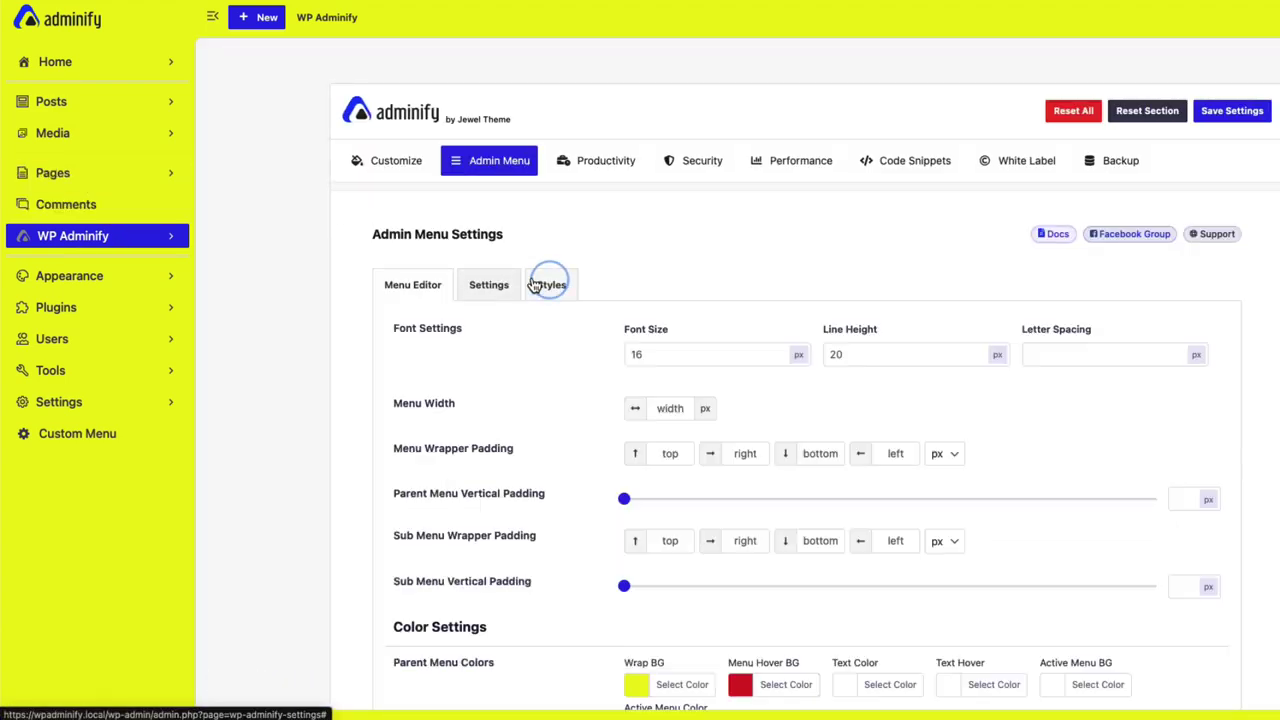
{"action": "scroll", "coordinate": [610, 538], "scroll_direction": "down", "scroll_amount": 5}
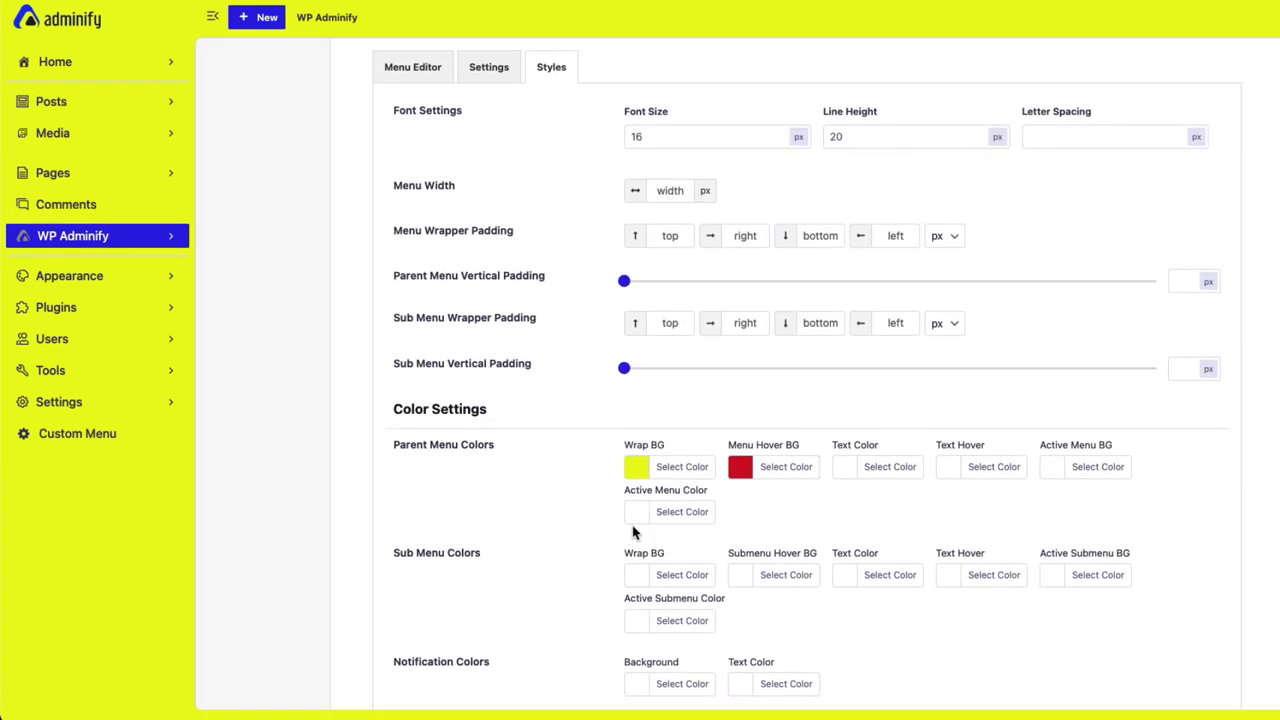
{"action": "scroll", "coordinate": [872, 505], "scroll_direction": "down", "scroll_amount": 1}
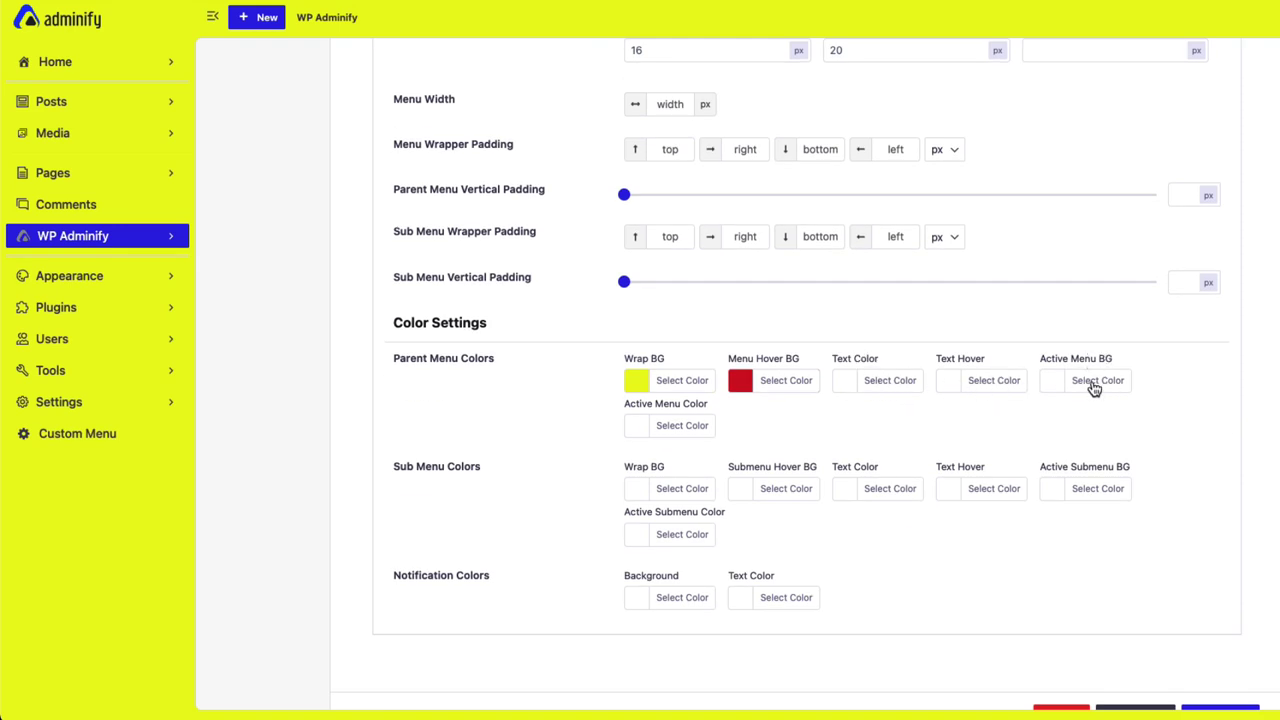
{"action": "left_click", "coordinate": [1094, 389]}
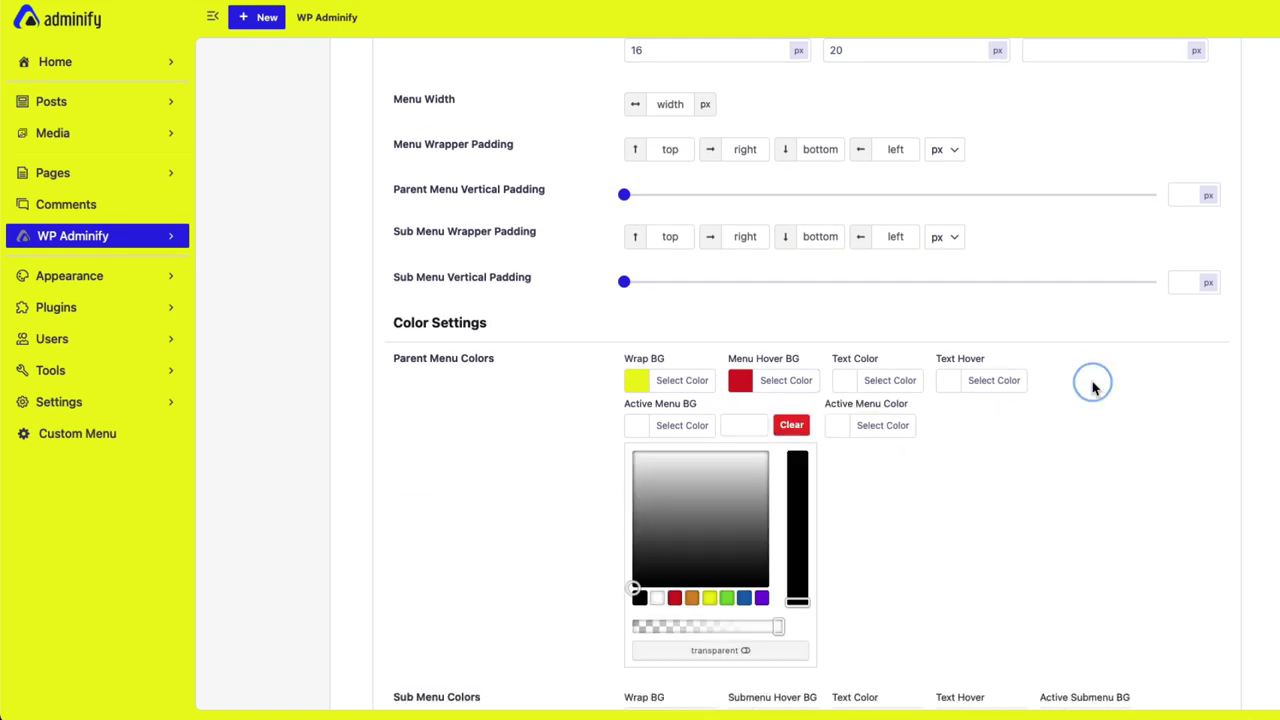
{"action": "left_click", "coordinate": [745, 600]}
{"action": "left_click", "coordinate": [1080, 466]}
{"action": "key", "text": "super+s"}
{"action": "key", "text": "super+r"}
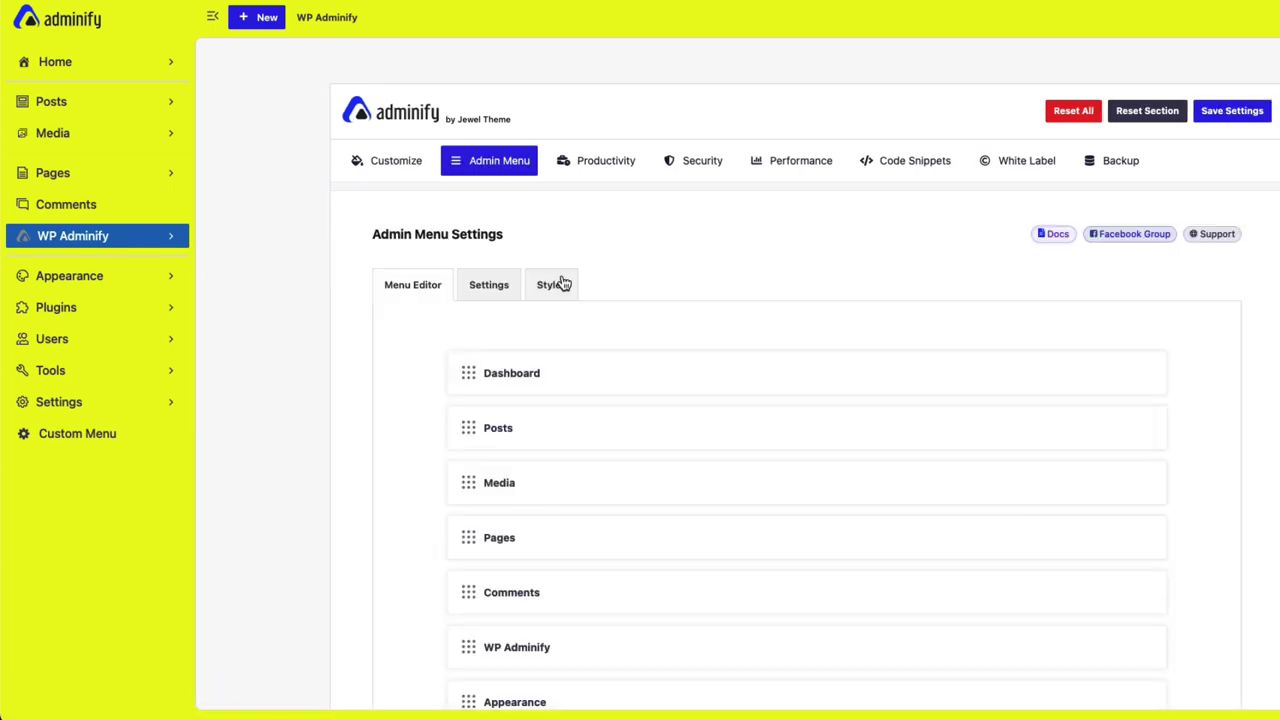
Expand the WP Adminify submenu for preview and set the Sub Menu Wrap BG to green.
{"action": "left_click", "coordinate": [556, 284]}
{"action": "scroll", "coordinate": [583, 314], "scroll_direction": "down", "scroll_amount": 5}
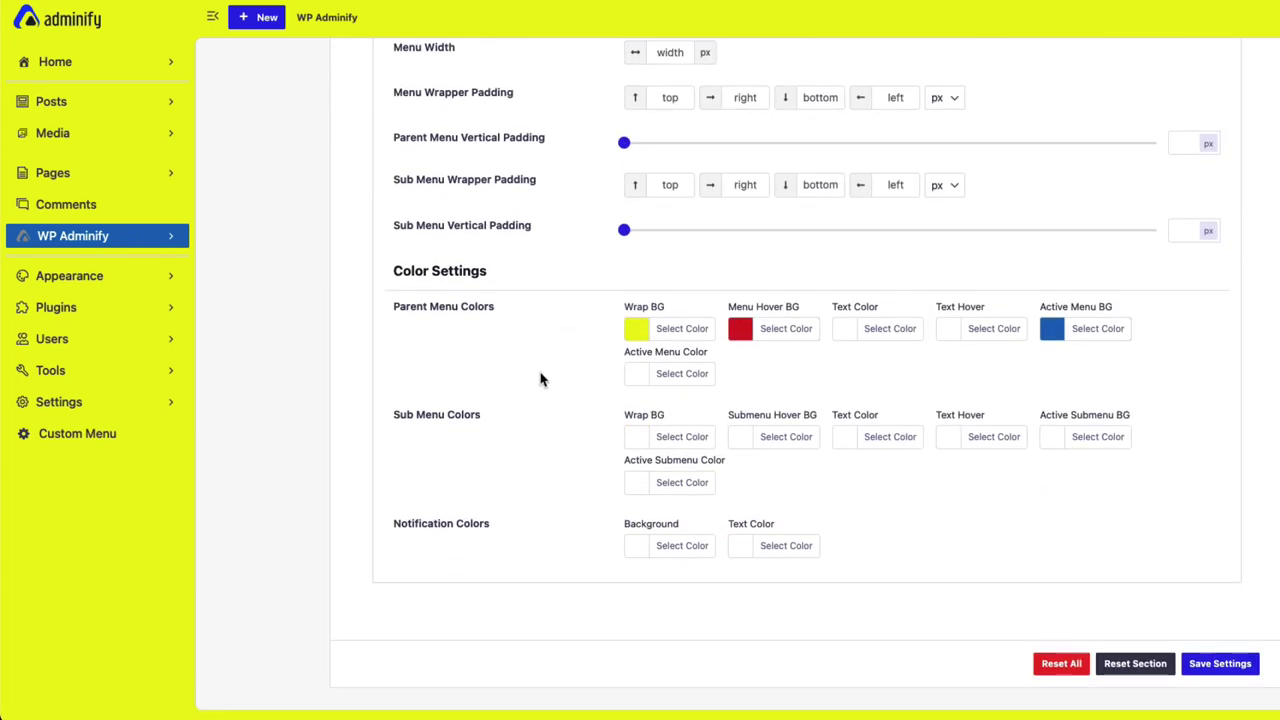
{"action": "left_click", "coordinate": [117, 230]}
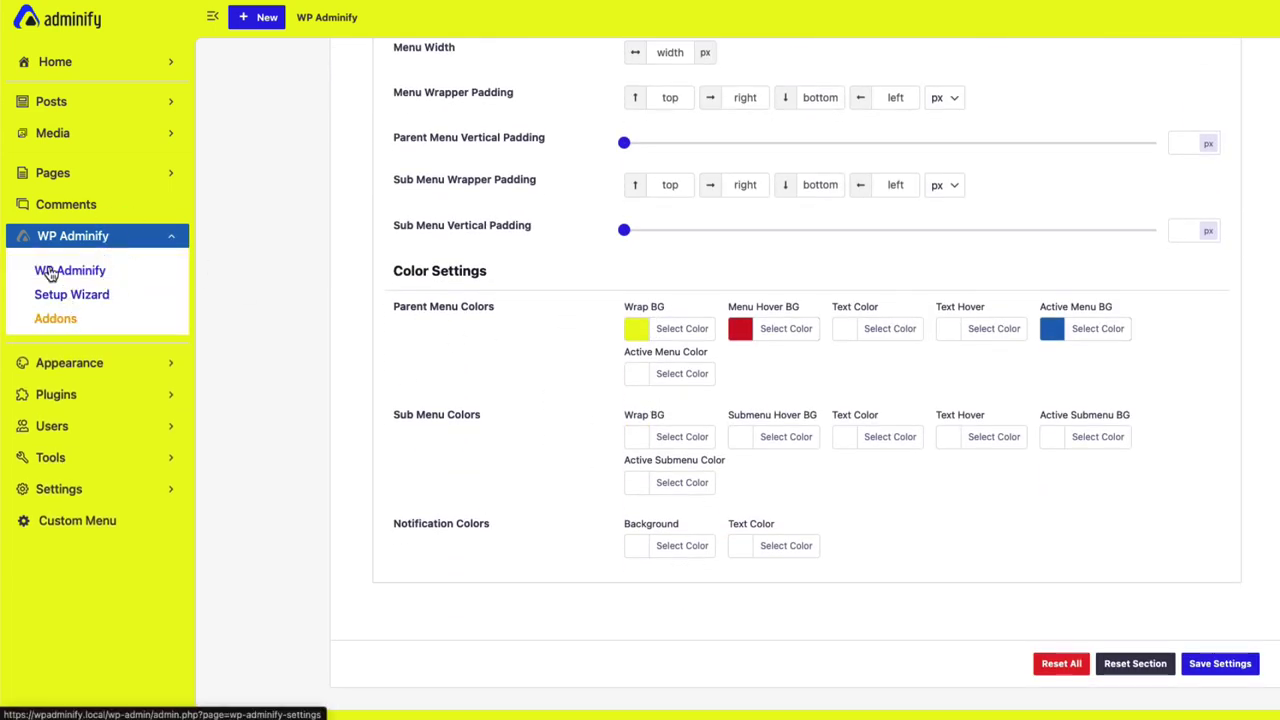
{"action": "left_click", "coordinate": [688, 440]}
{"action": "scroll", "coordinate": [714, 520], "scroll_direction": "down", "scroll_amount": 1}
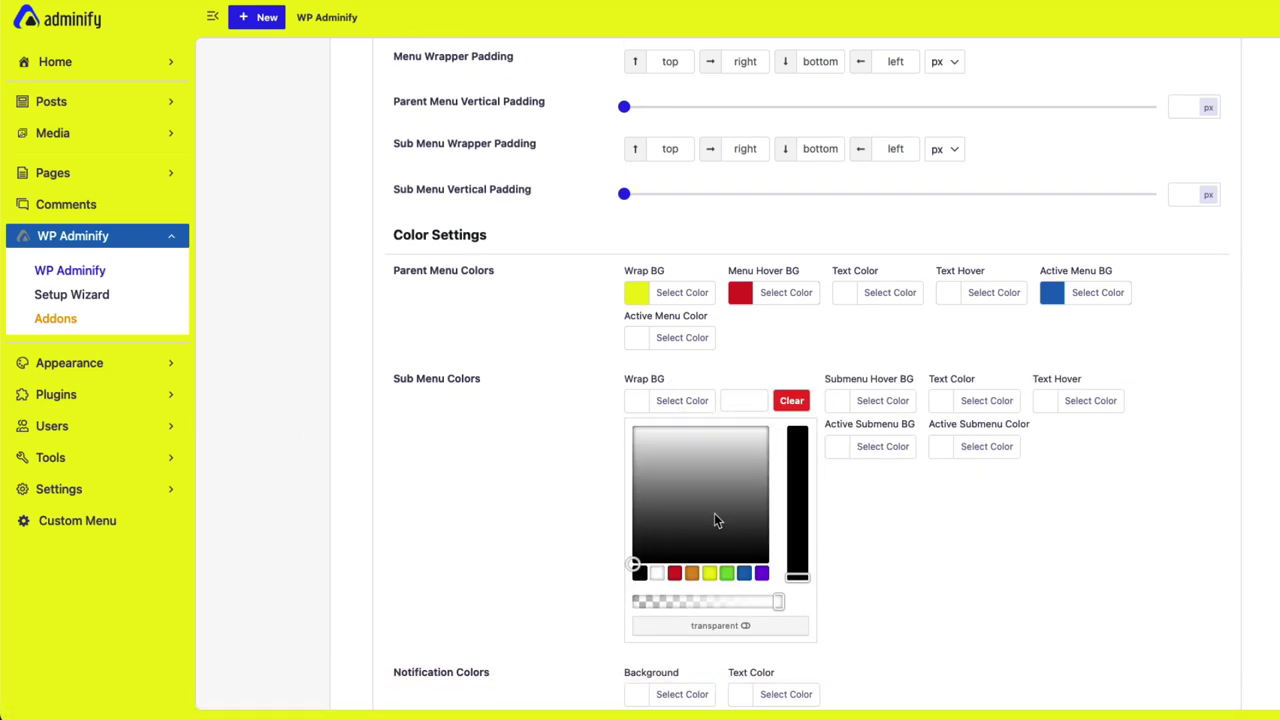
{"action": "left_click", "coordinate": [728, 574]}
{"action": "left_click", "coordinate": [900, 535]}
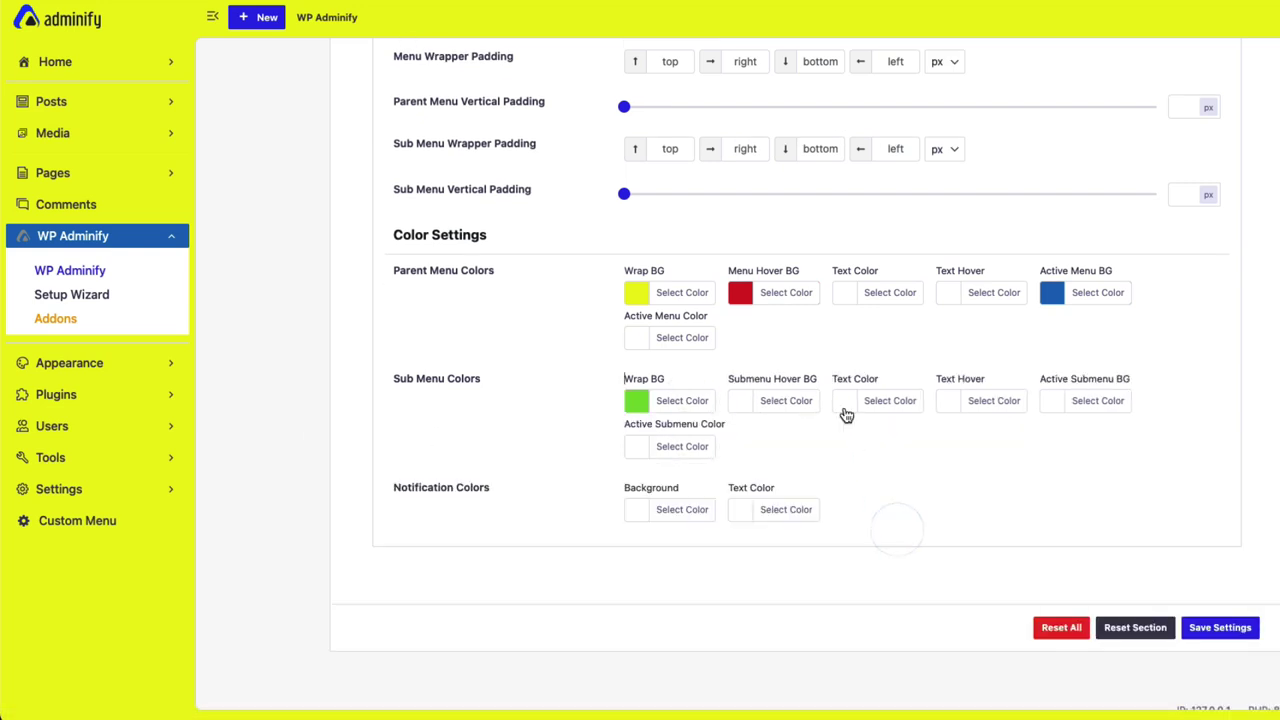
Set Submenu Hover BG to red and submenu Text Color to white, then save and reload.
{"action": "left_click", "coordinate": [785, 405]}
{"action": "left_click", "coordinate": [779, 574]}
{"action": "left_click", "coordinate": [997, 514]}
{"action": "left_click", "coordinate": [895, 408]}
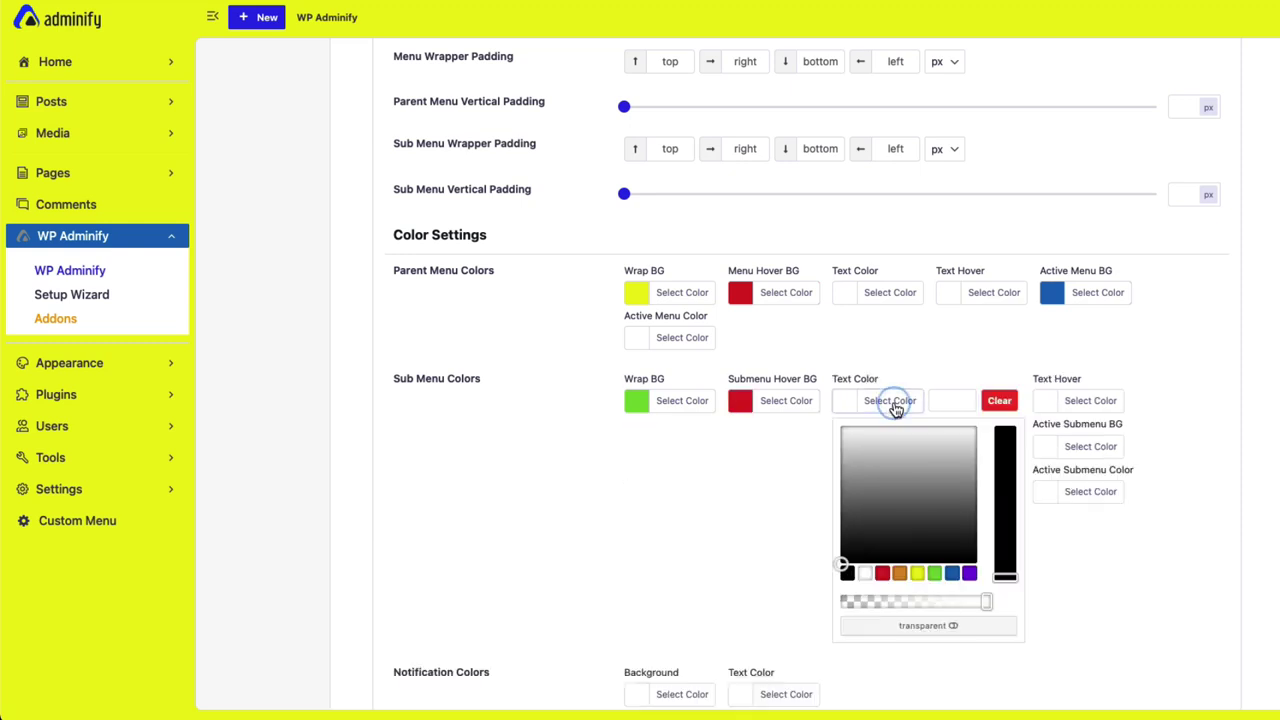
{"action": "left_click", "coordinate": [865, 573]}
{"action": "left_click", "coordinate": [1090, 547]}
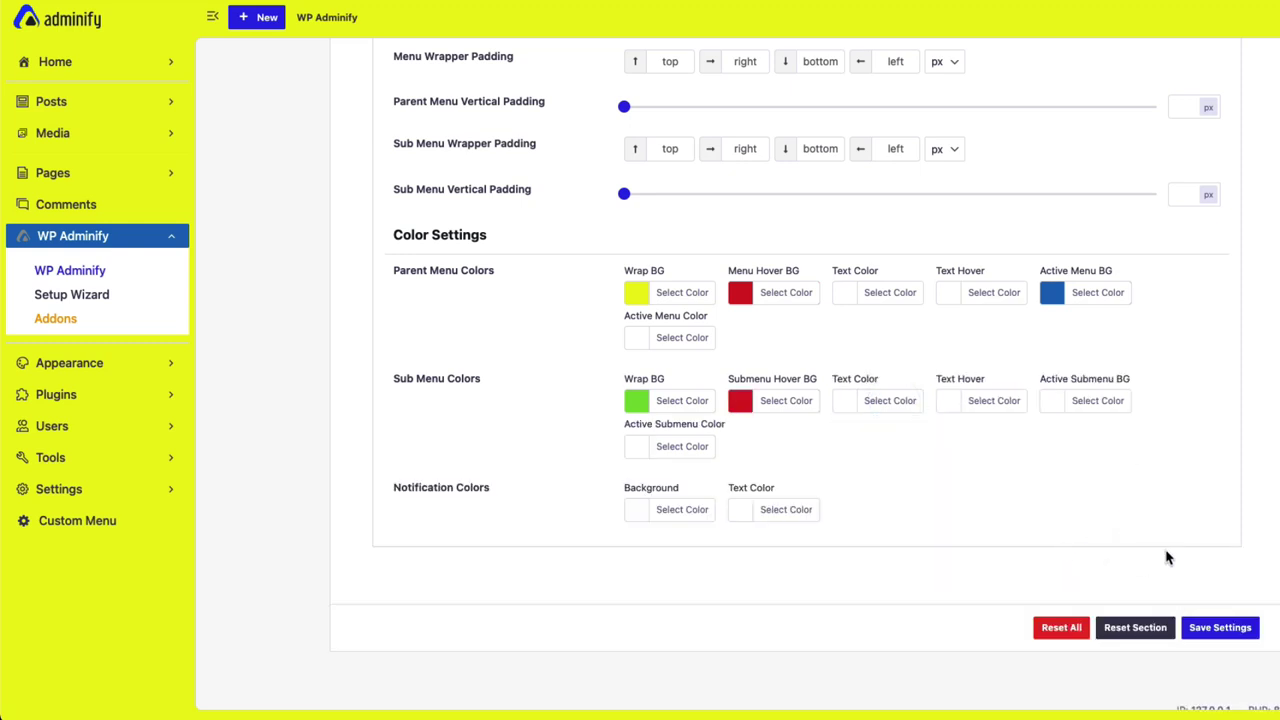
{"action": "key", "text": "super+s"}
{"action": "key", "text": "super+r"}
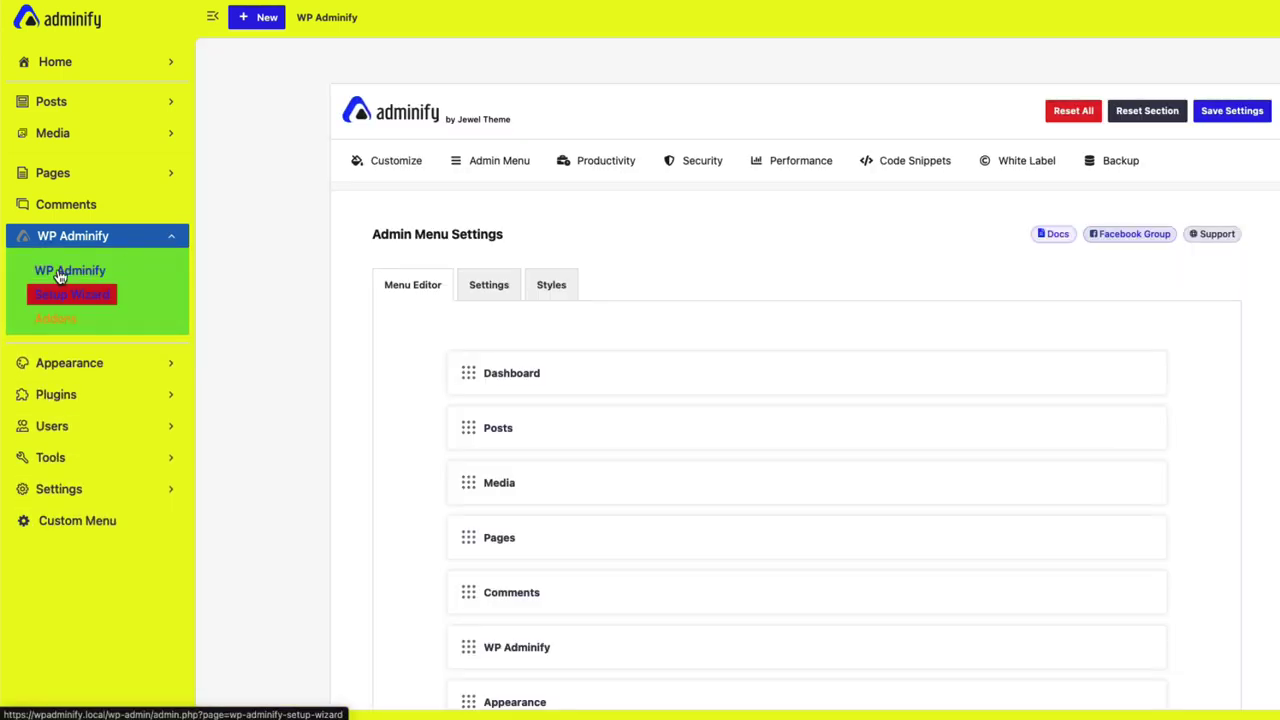
Expand Appearance to see its green submenu, review the Styles colours, then return to Menu Editor.
{"action": "left_click", "coordinate": [101, 366]}
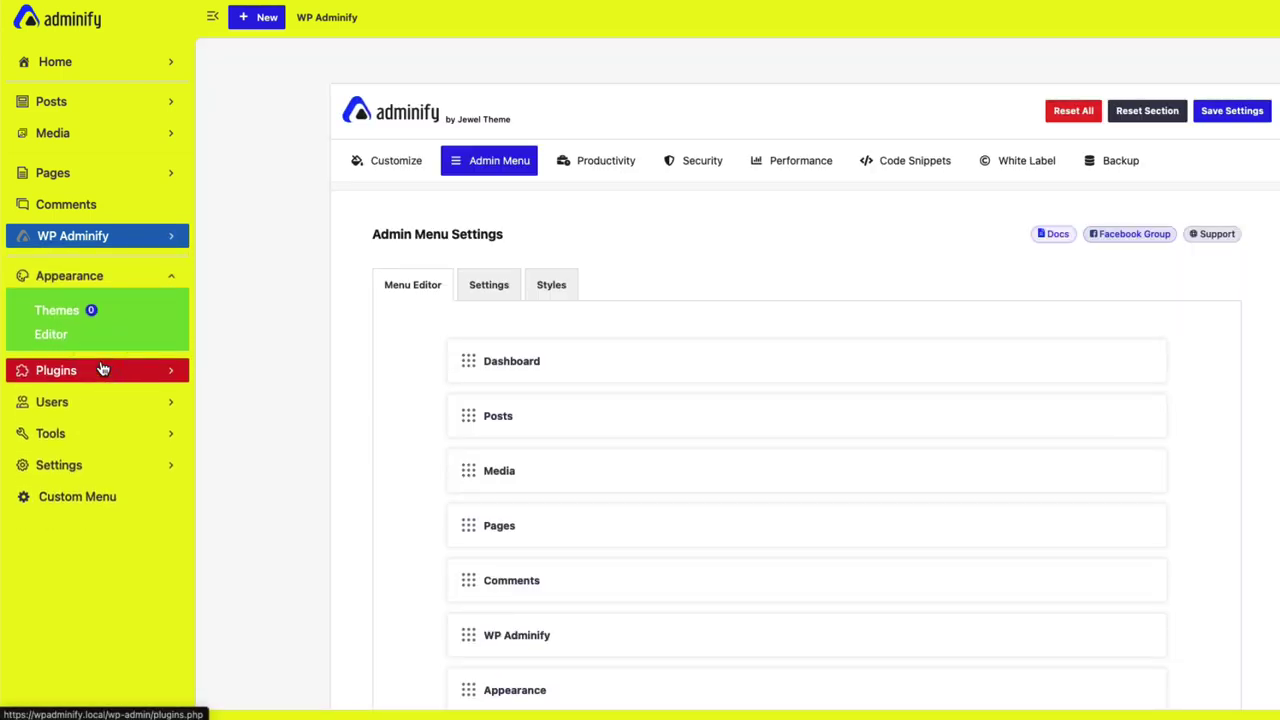
{"action": "left_click", "coordinate": [555, 297]}
{"action": "scroll", "coordinate": [677, 343], "scroll_direction": "down", "scroll_amount": 5}
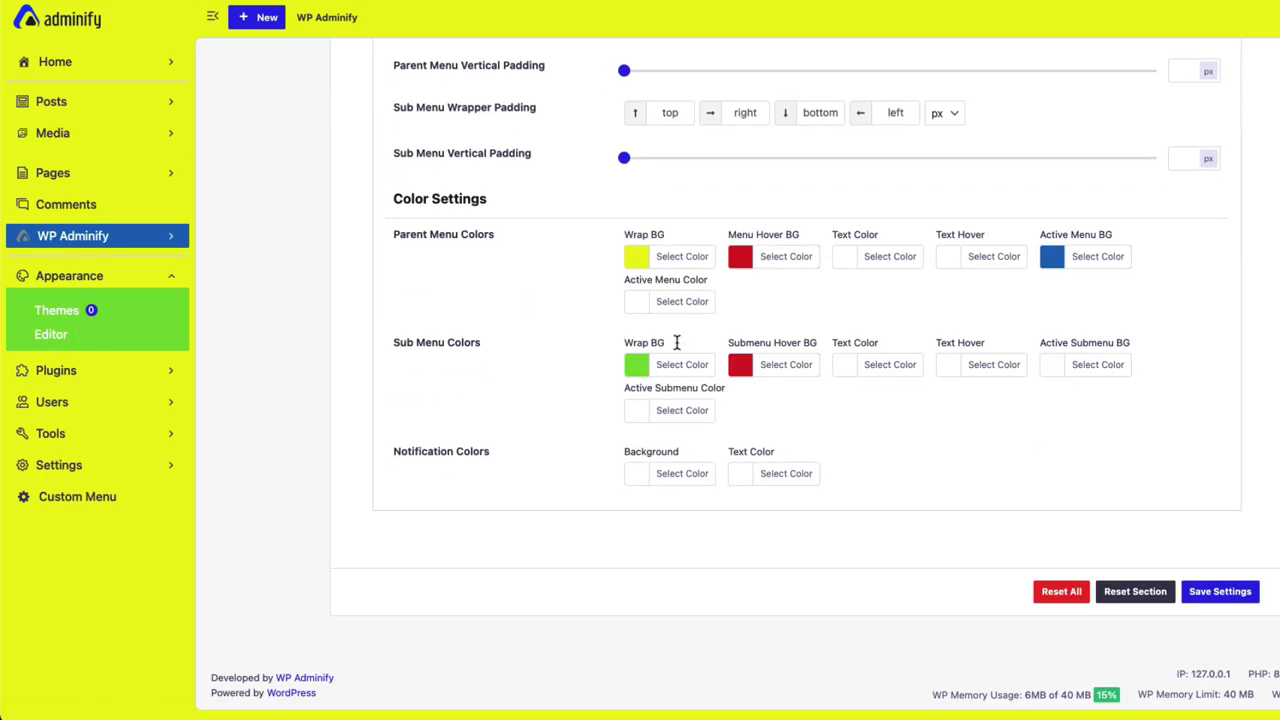
{"action": "scroll", "coordinate": [677, 345], "scroll_direction": "up", "scroll_amount": 5}
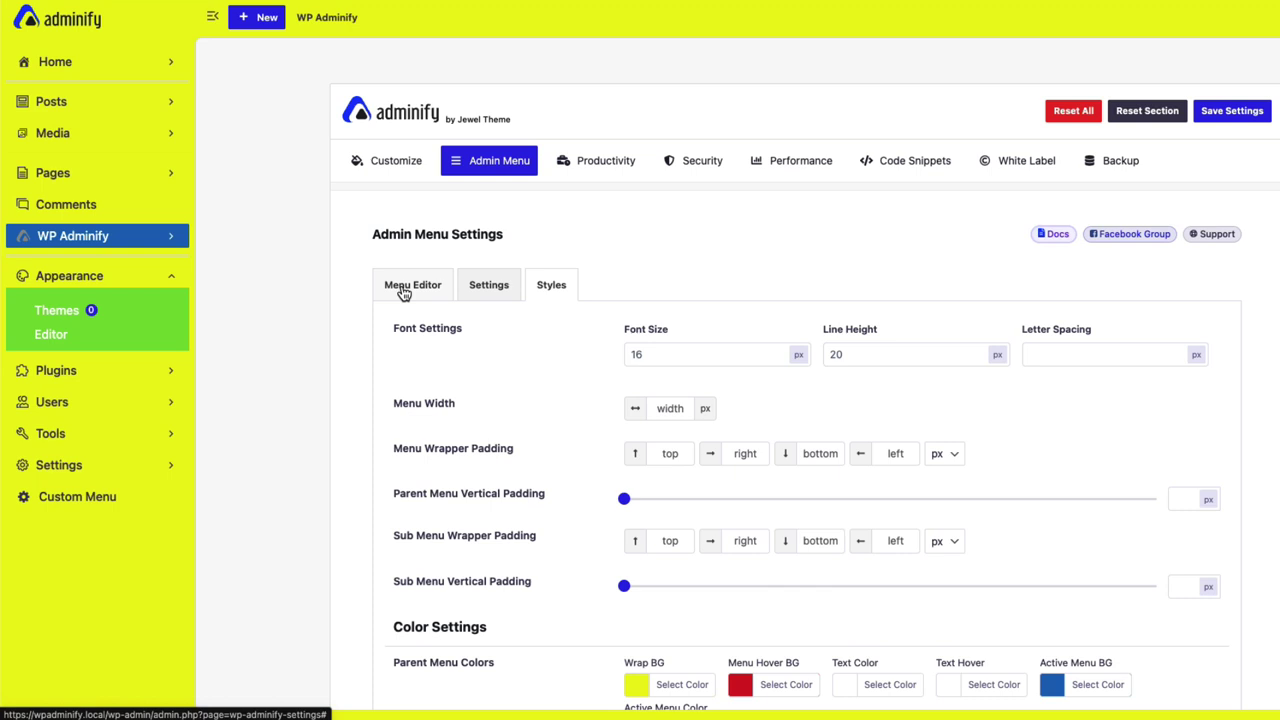
{"action": "left_click", "coordinate": [404, 290]}
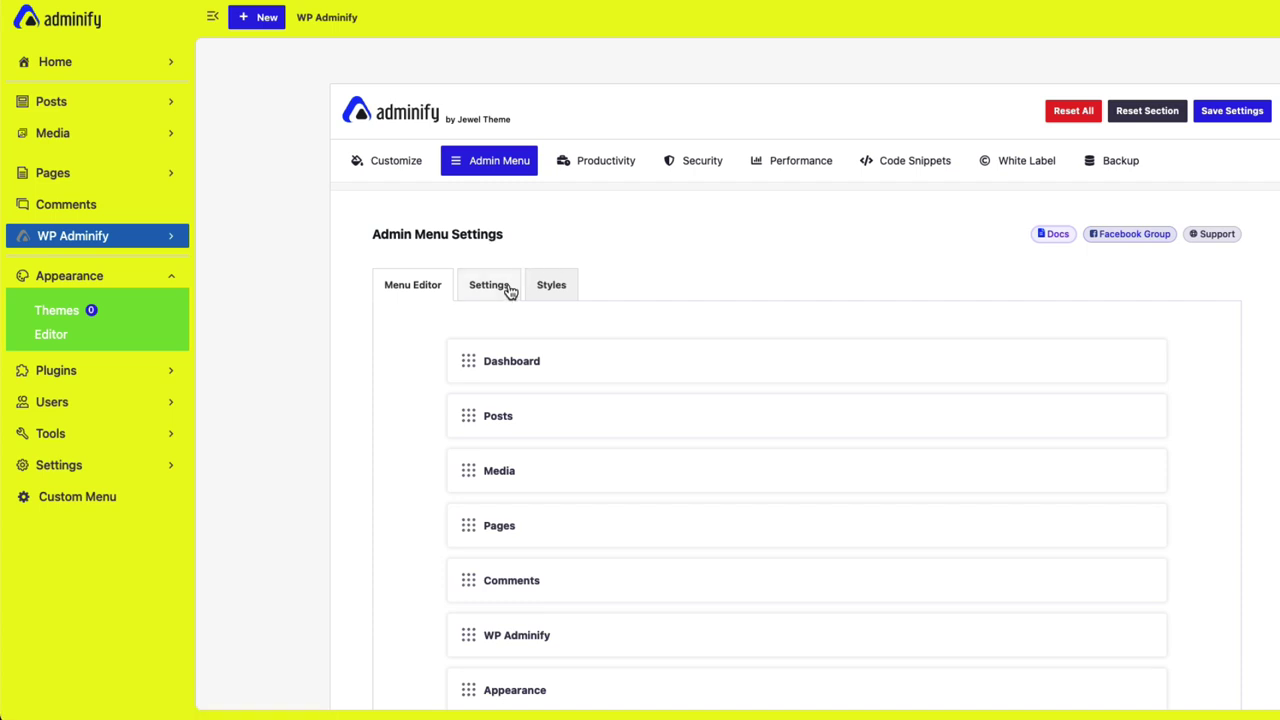